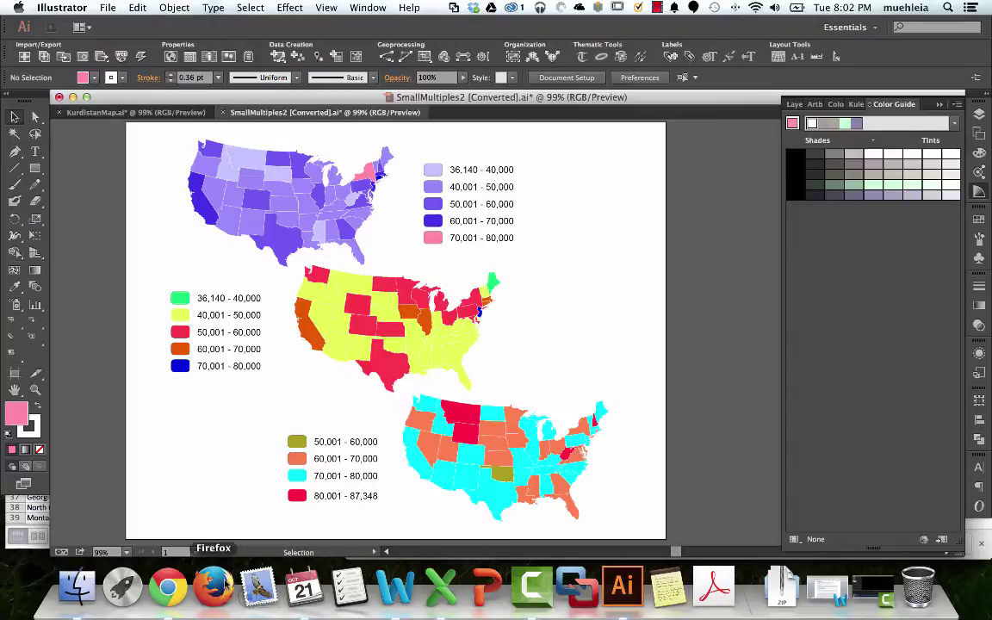
Load colorbrewer2.org in Chrome in place of the CNN news page
click(168, 587)
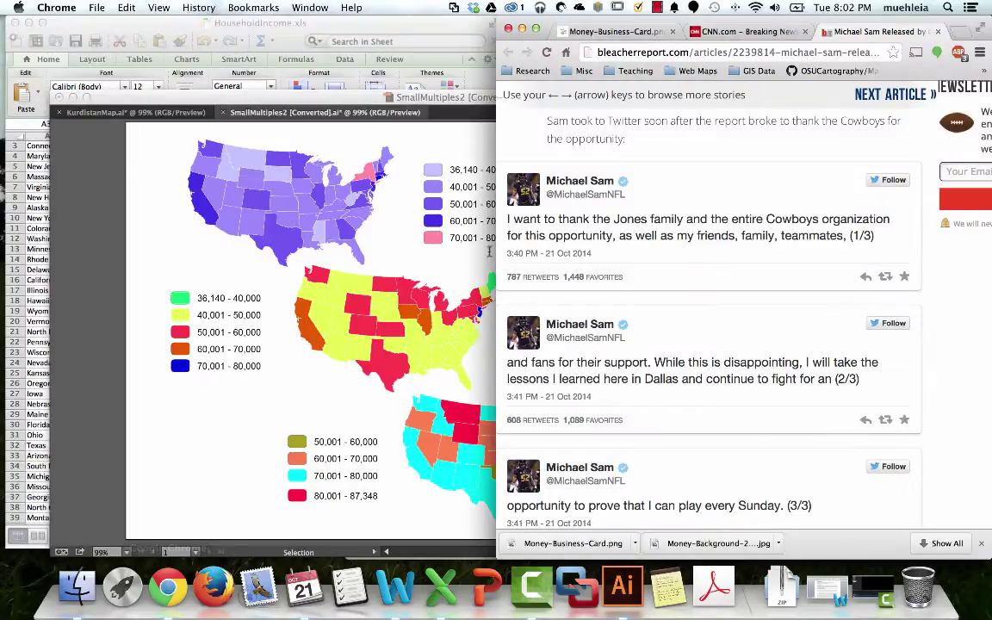
click(742, 31)
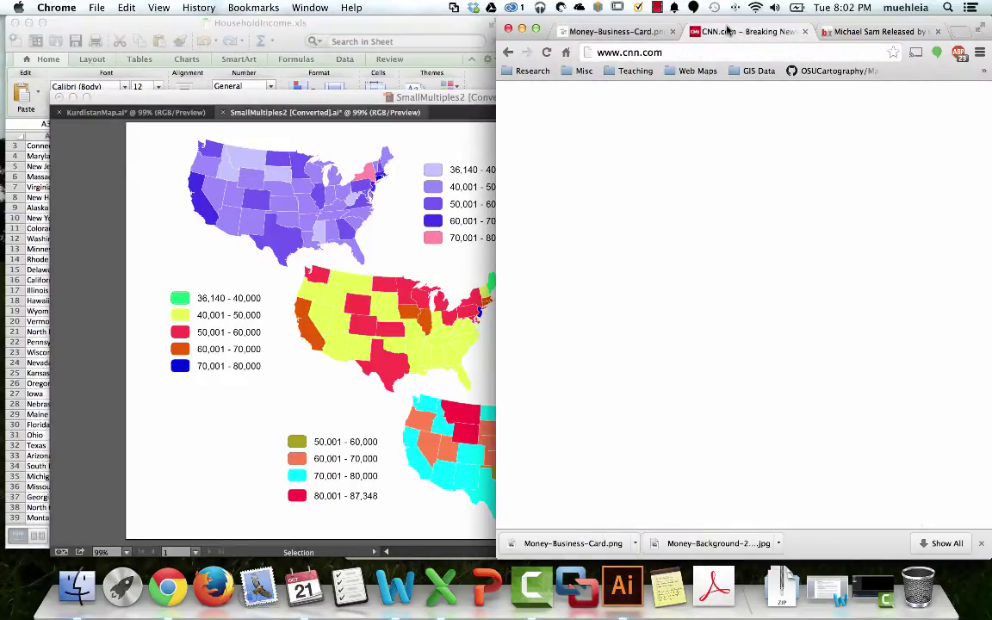
click(708, 51)
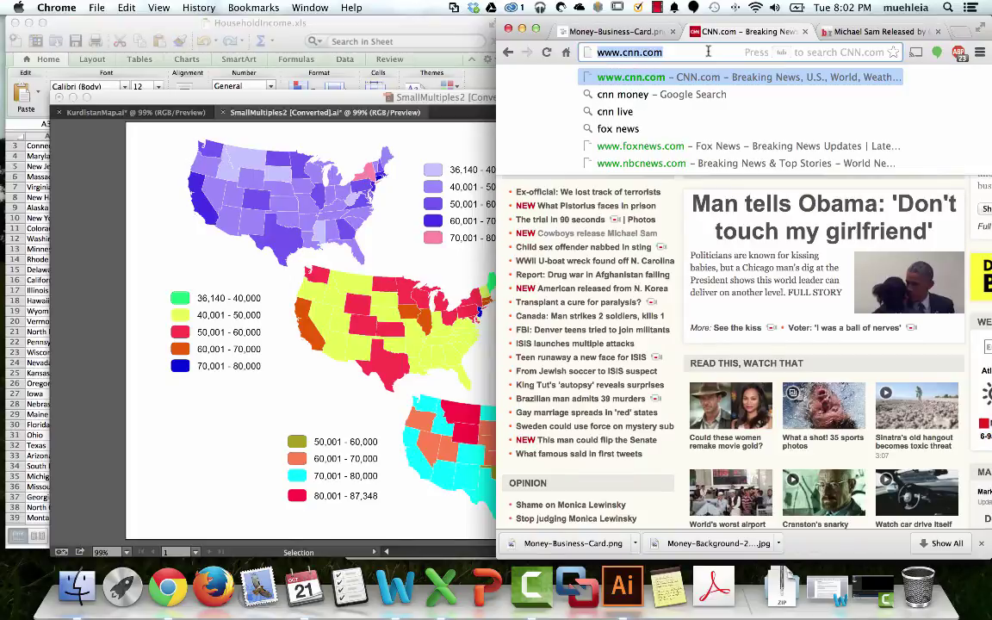
text(colorbrewer2.org)
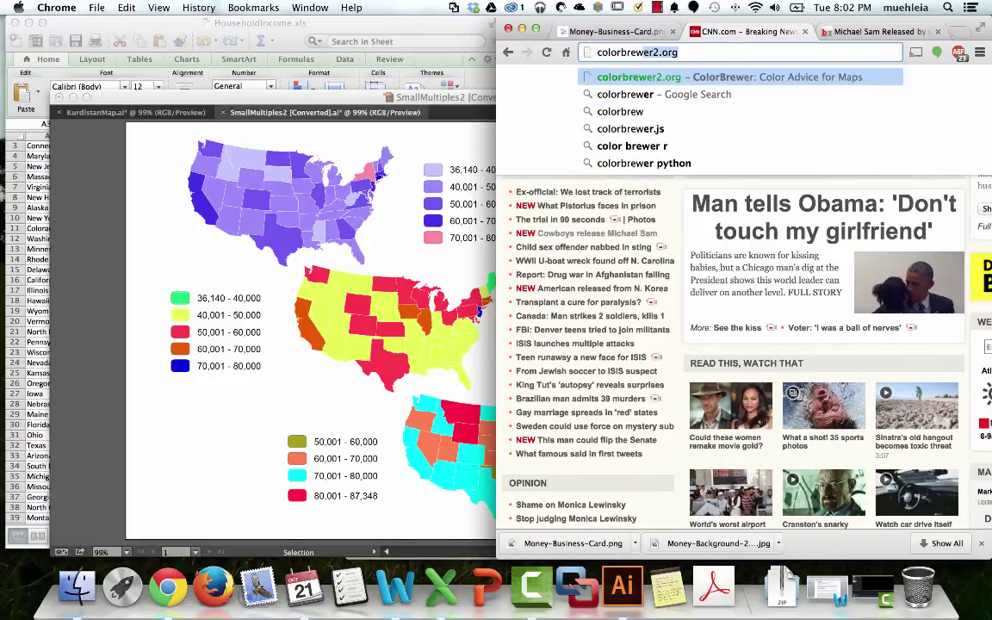
key(Return)
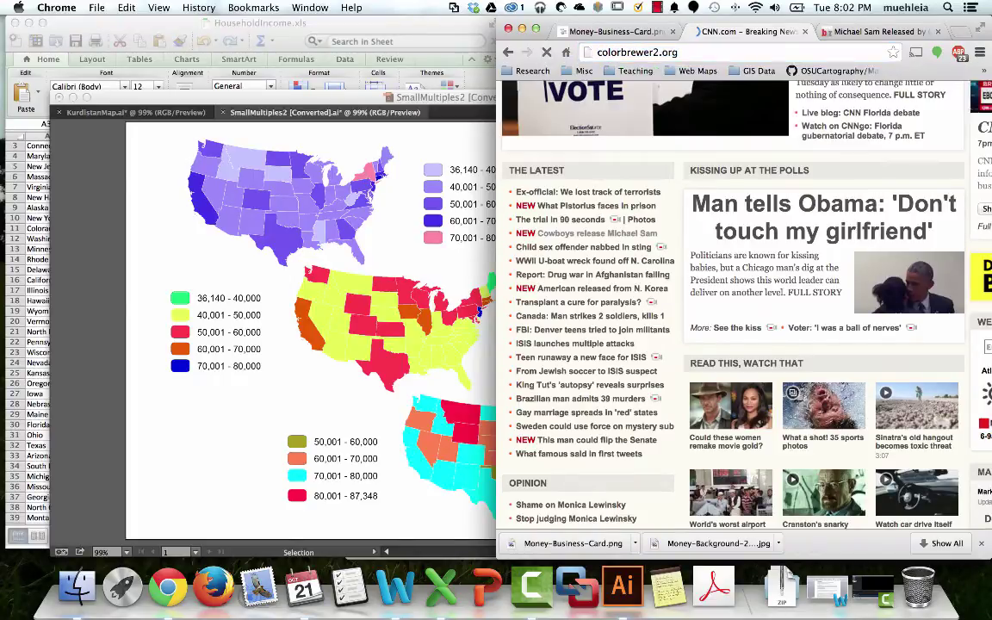
Close the business card and sports article tabs and widen the browser window
click(596, 30)
key(super+w)
click(730, 33)
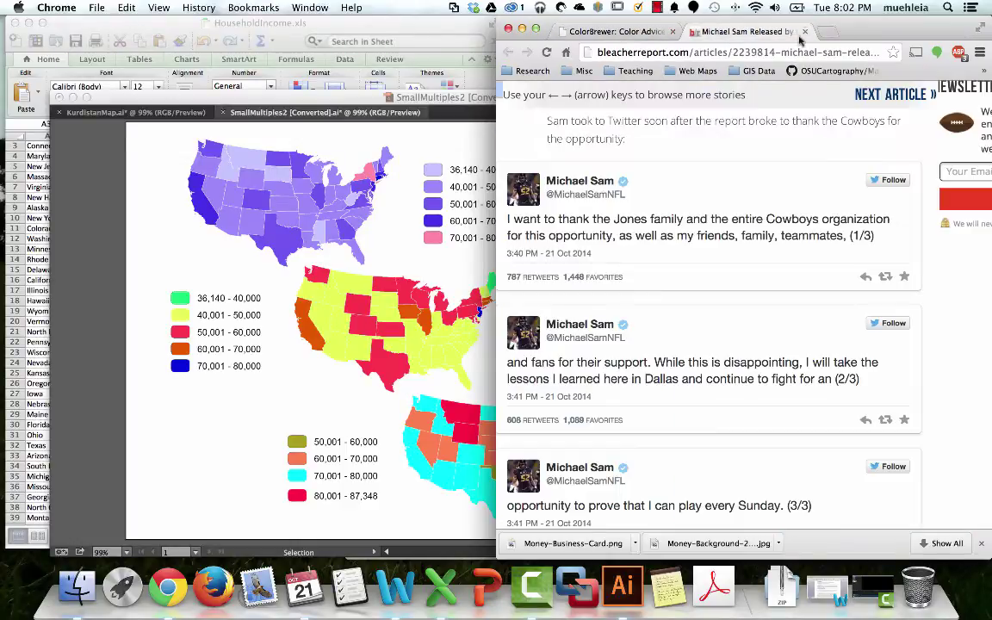
key(super+w)
drag(495, 58, 267, 53)
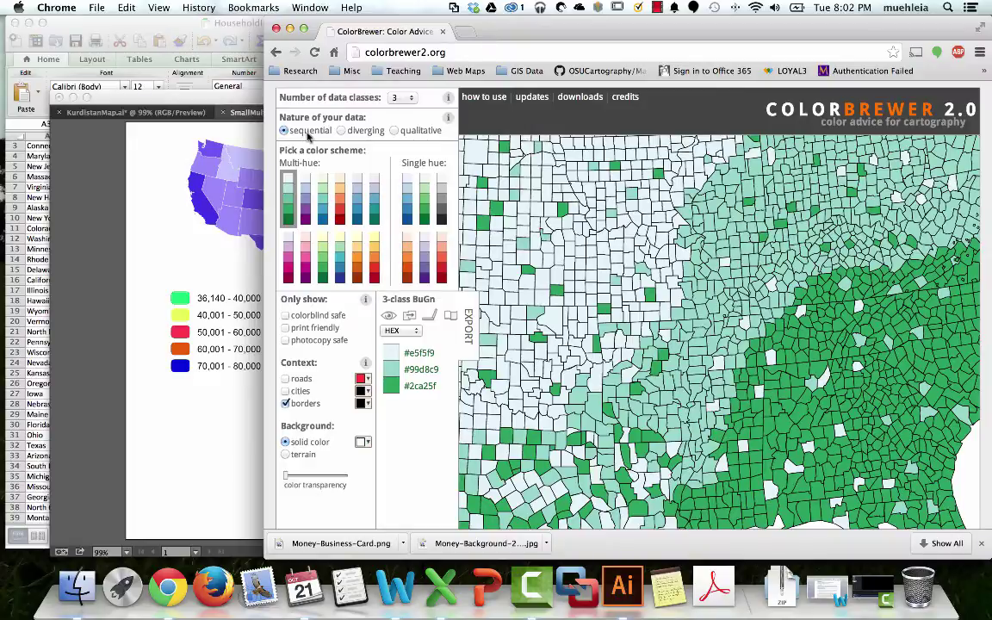
Choose 6 data classes for the BuGn scheme and narrow the browser to reveal Illustrator
click(401, 101)
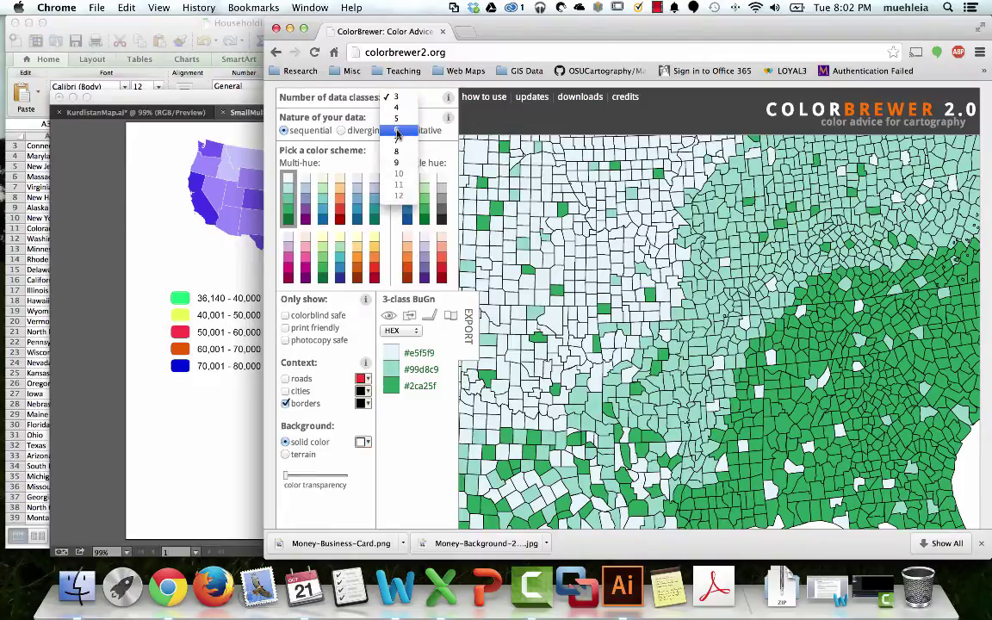
click(397, 132)
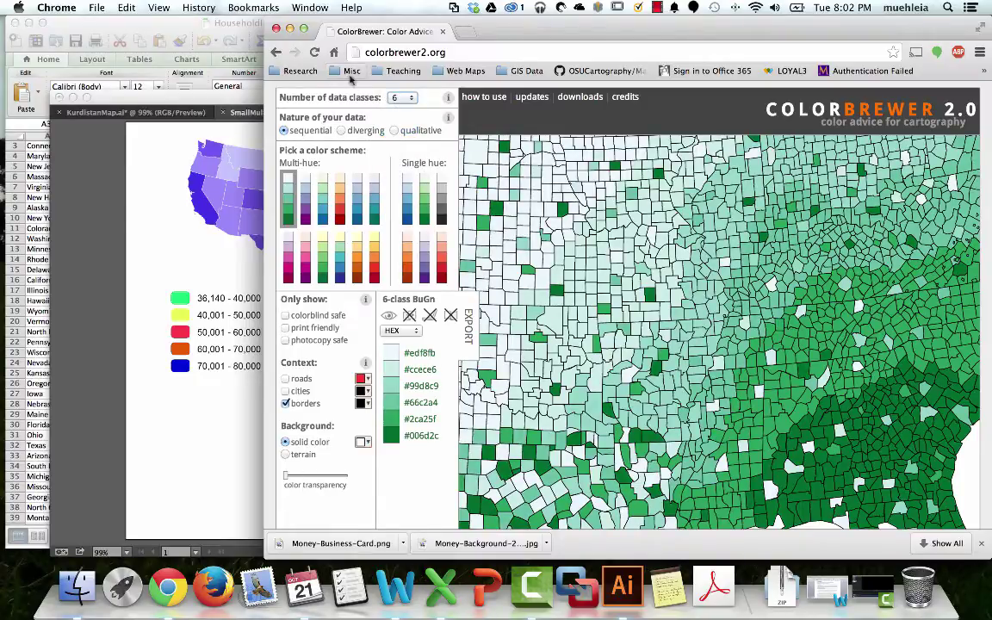
drag(265, 102, 571, 108)
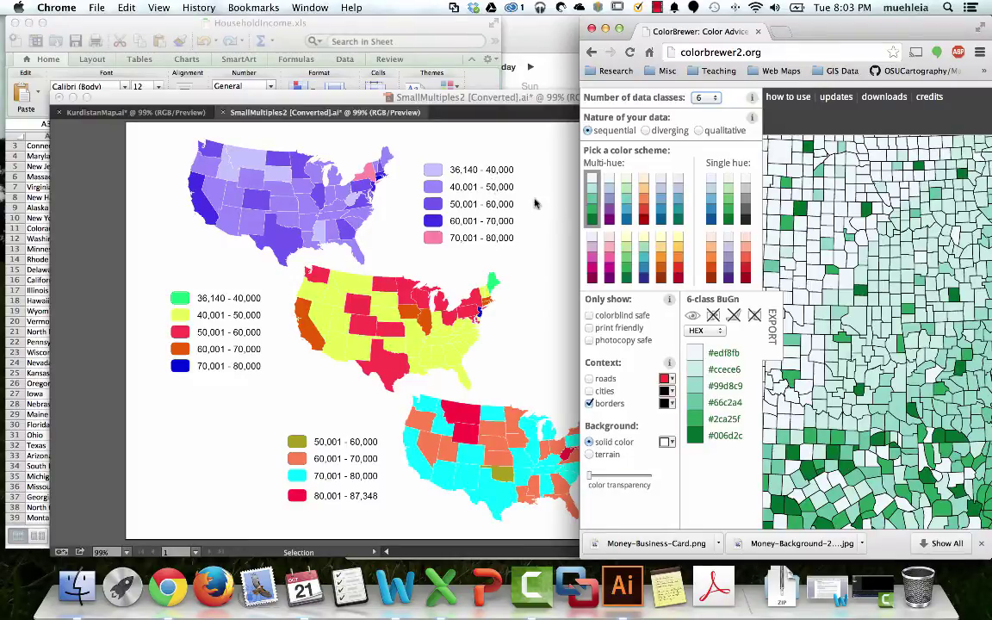
drag(576, 157, 498, 156)
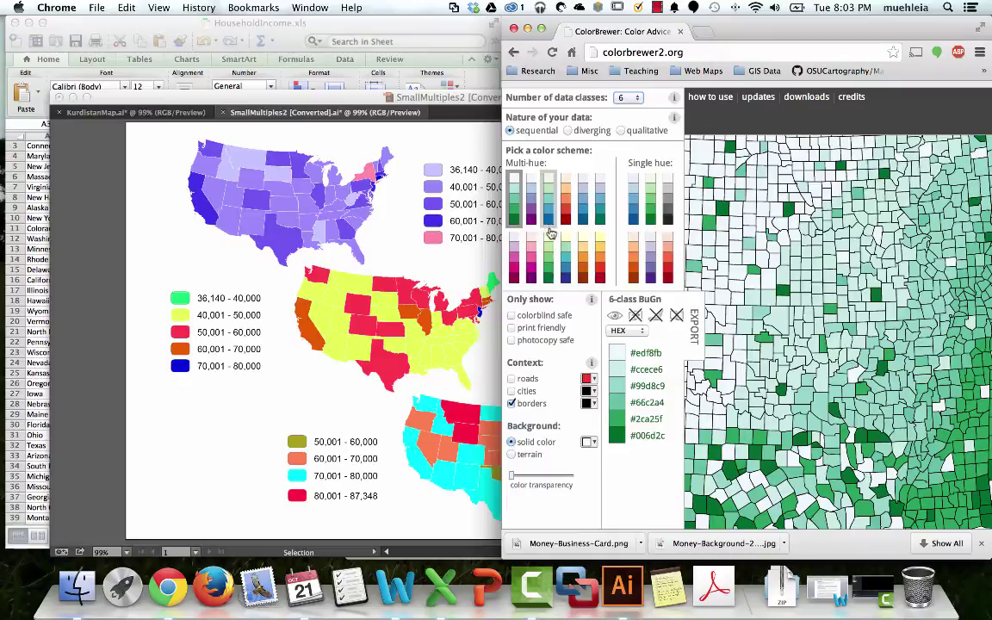
click(565, 202)
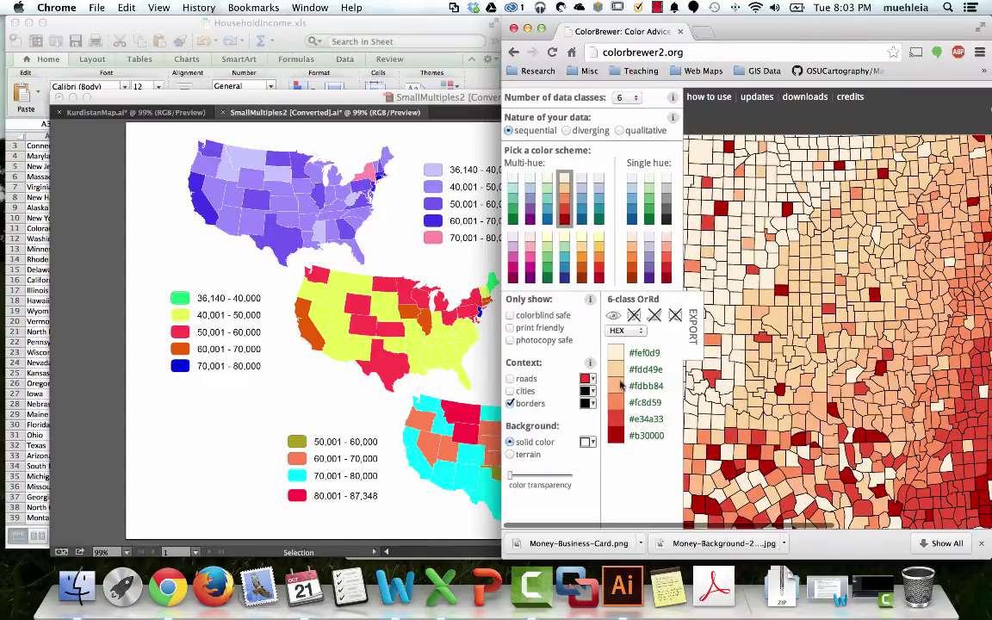
click(650, 257)
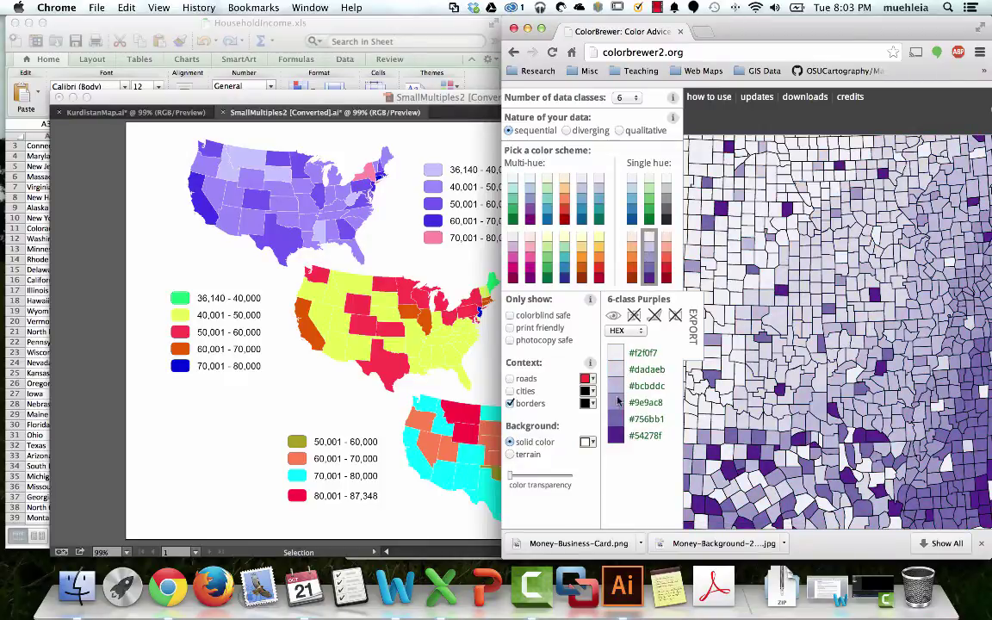
click(548, 267)
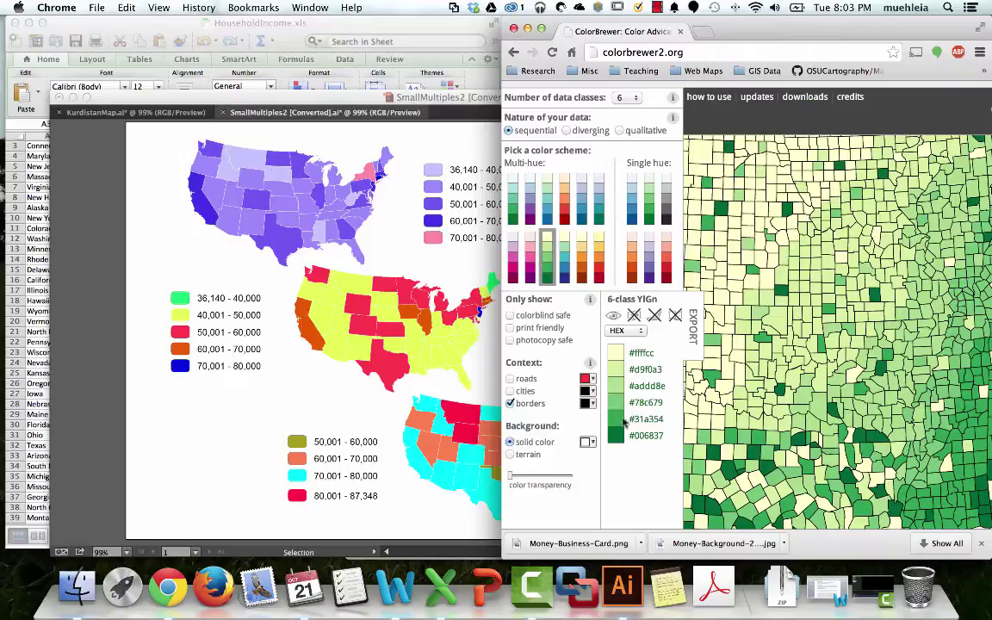
click(533, 257)
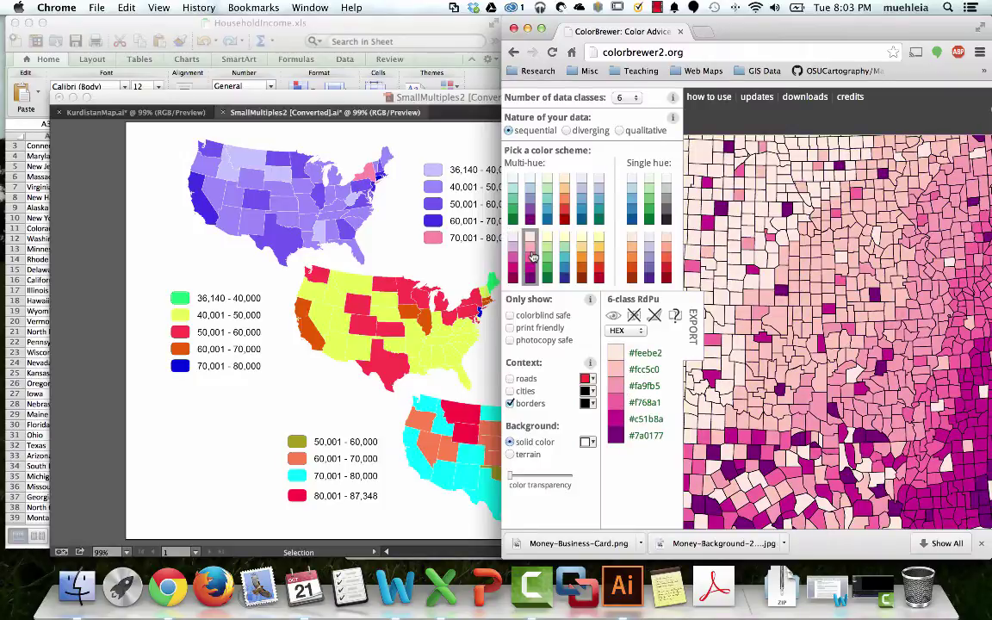
click(513, 256)
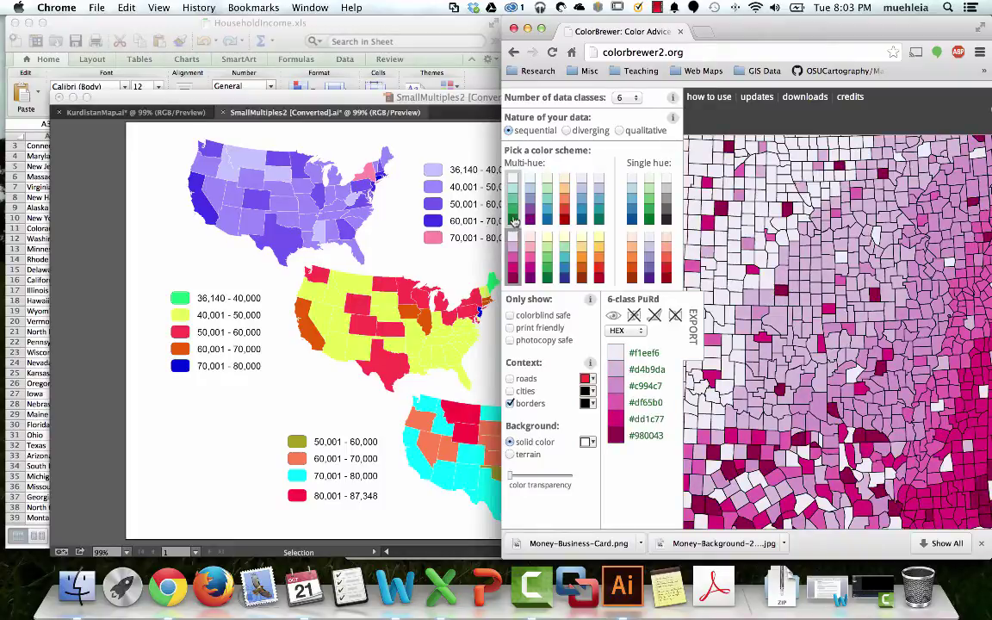
click(513, 217)
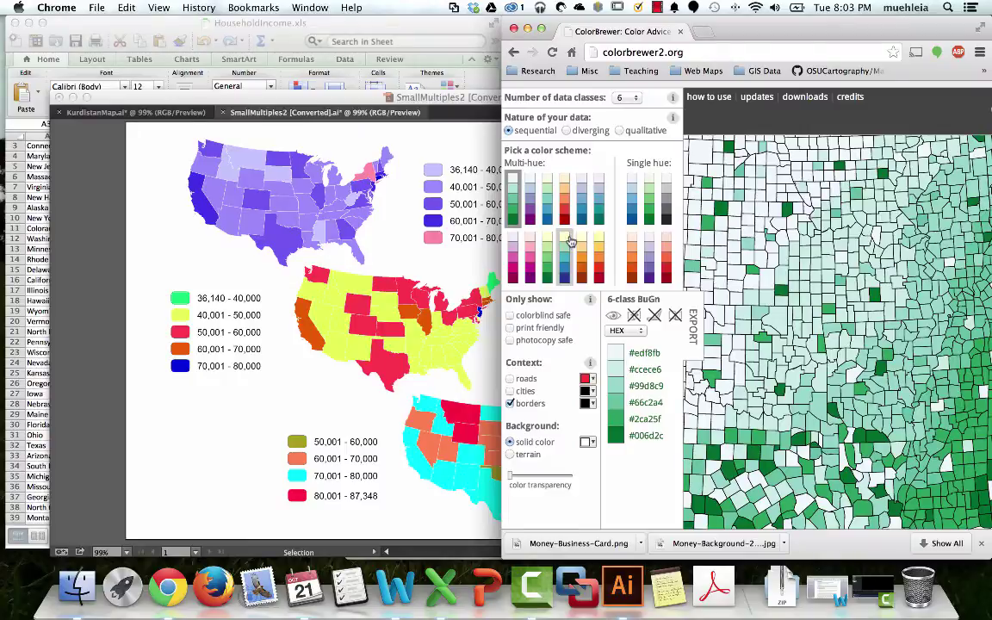
click(531, 206)
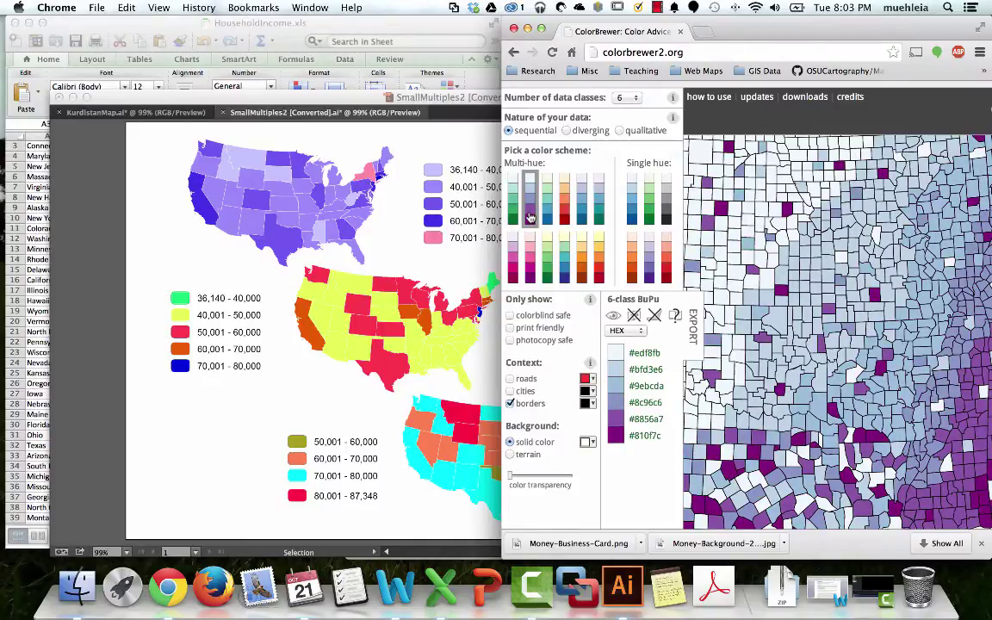
click(549, 209)
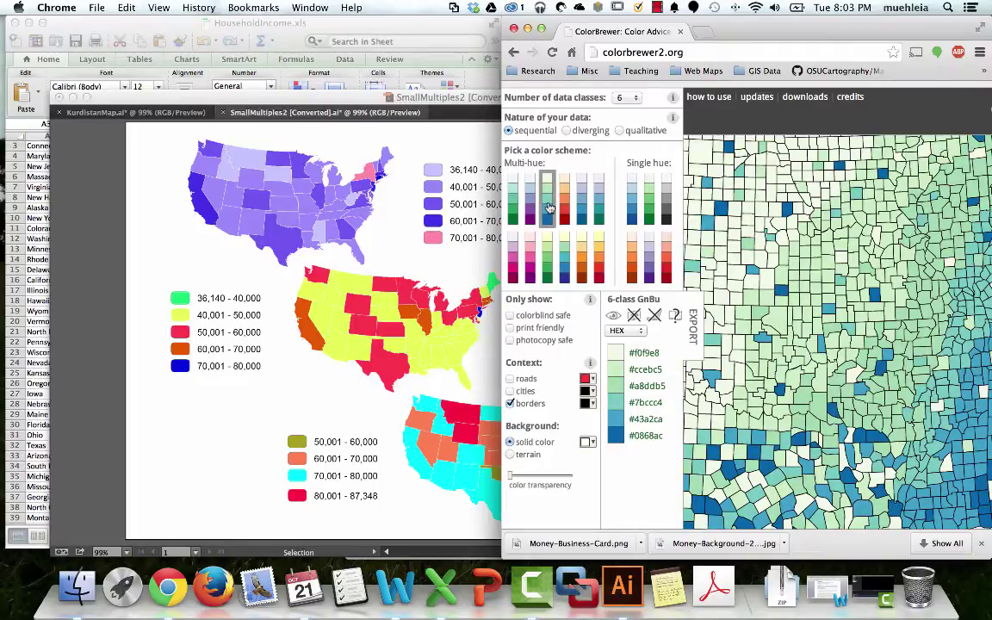
click(513, 200)
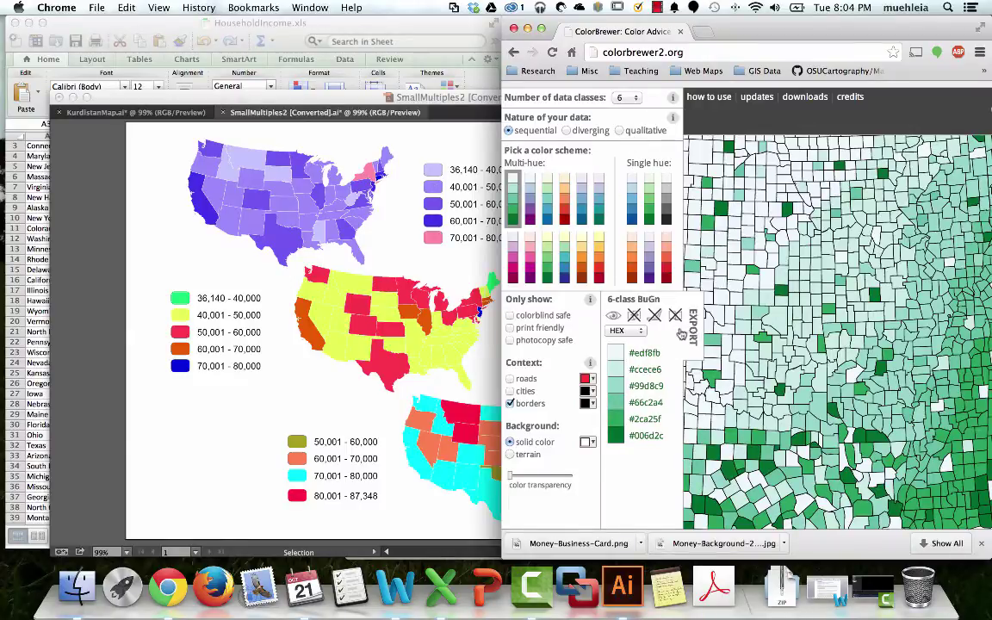
Switch the BuGn colour values from HEX to RGB and select the first value 237,248,251
click(631, 332)
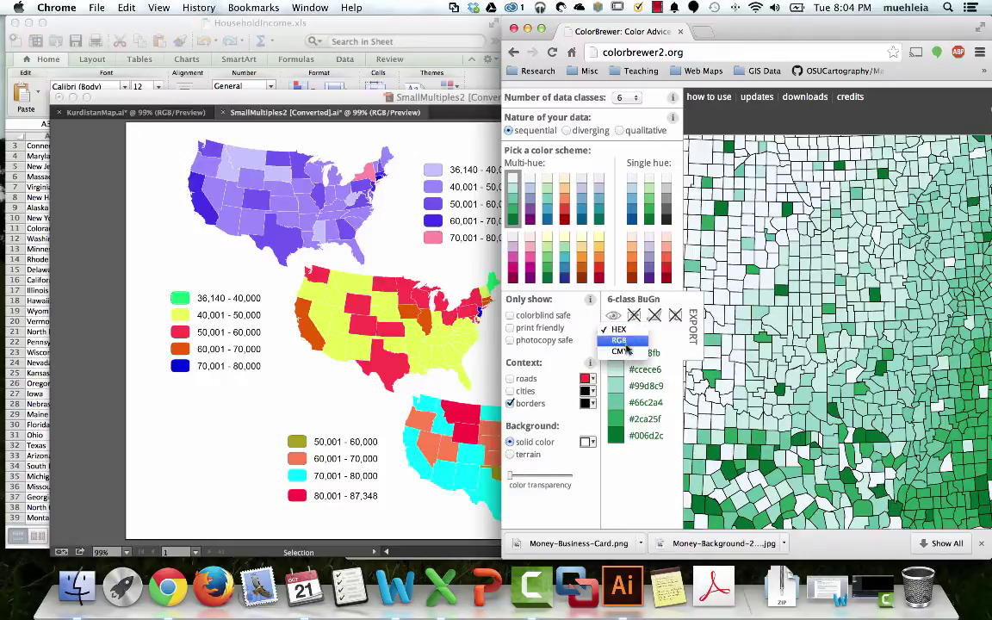
click(625, 343)
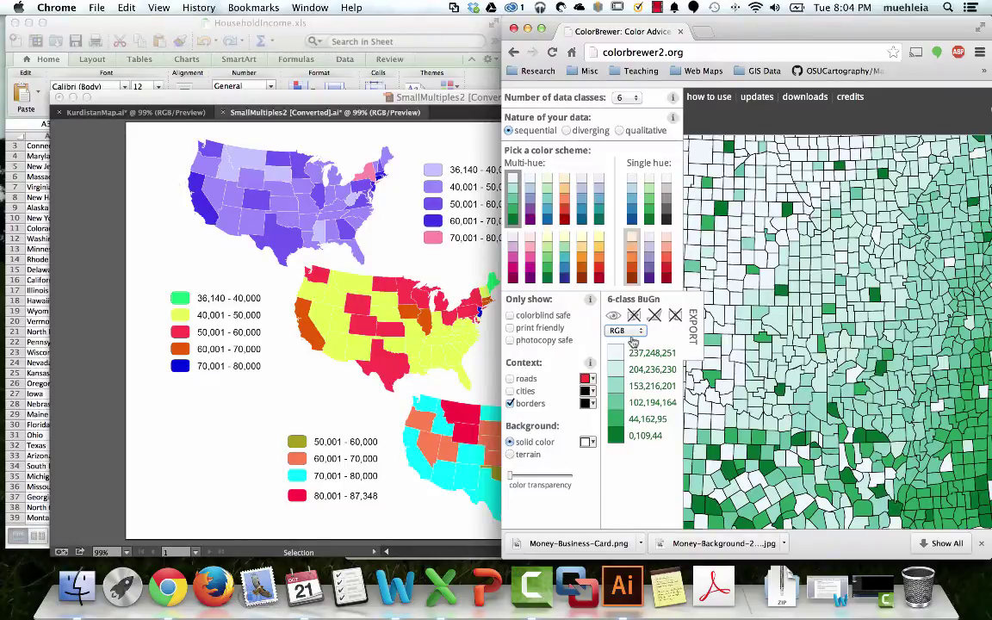
click(657, 8)
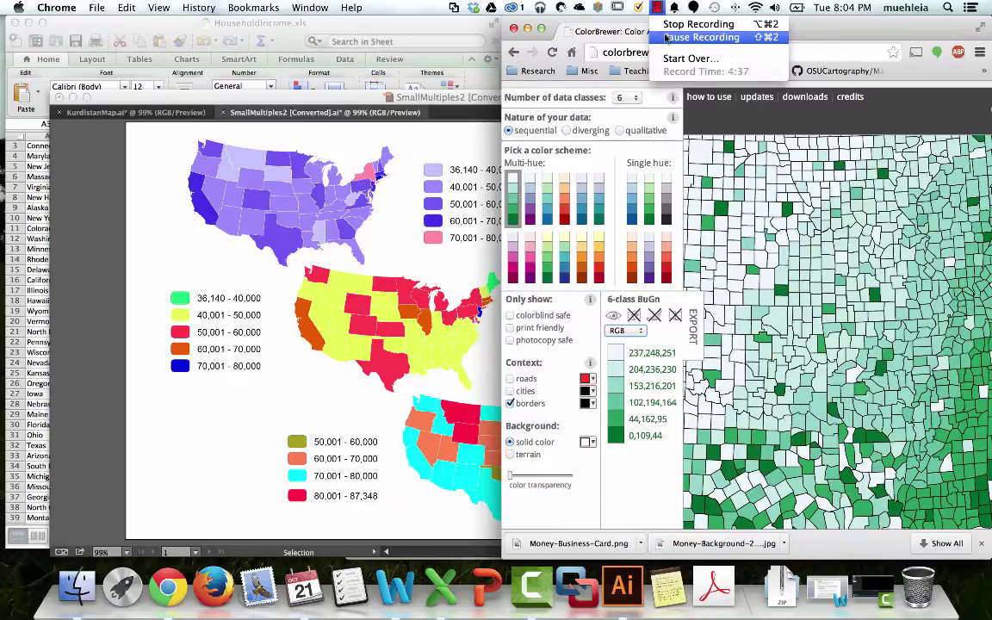
click(701, 37)
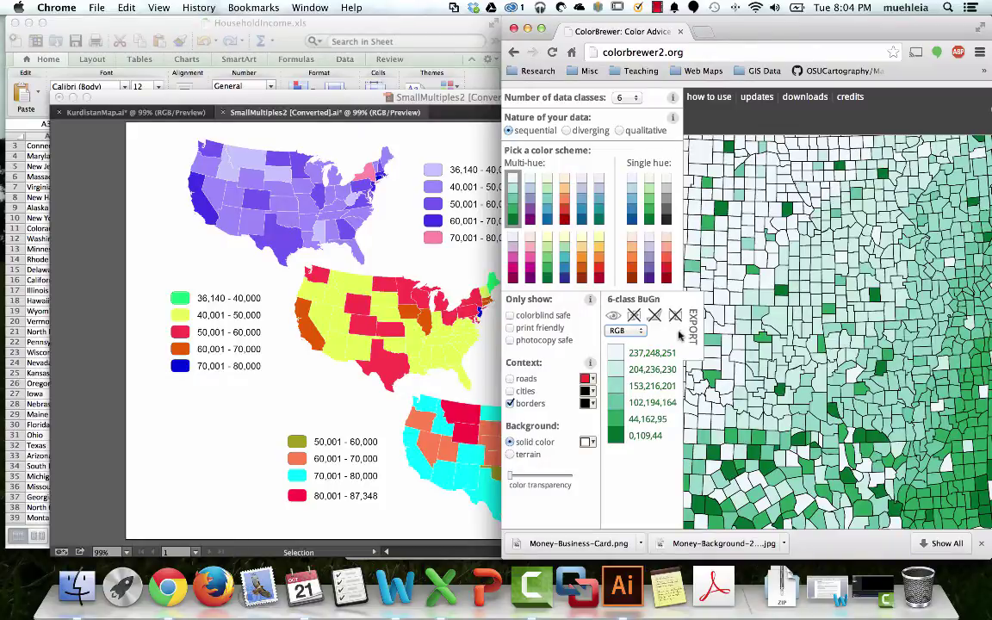
double_click(652, 353)
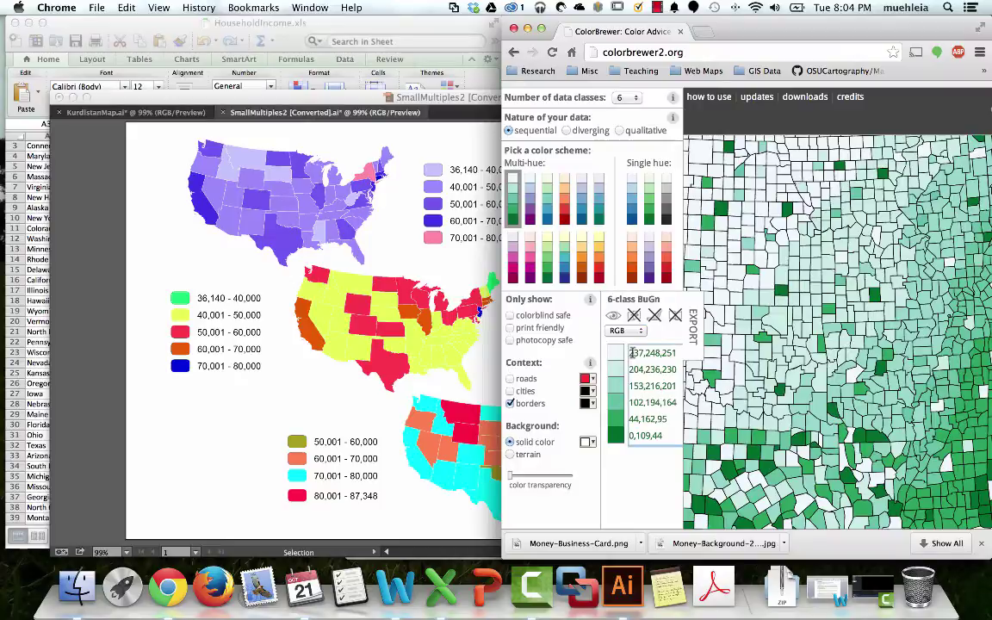
click(153, 101)
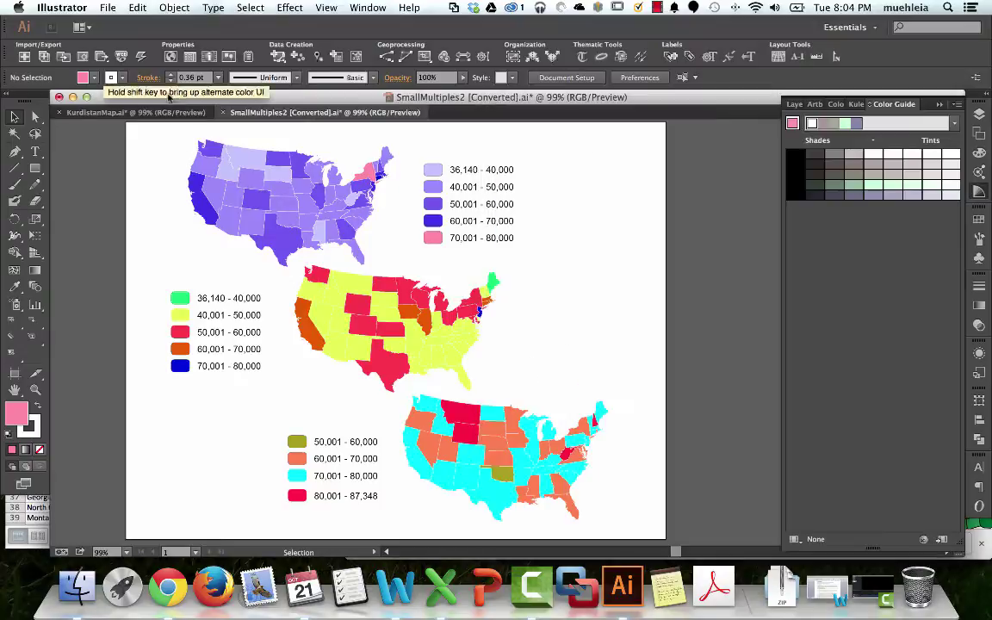
shift+click(95, 78)
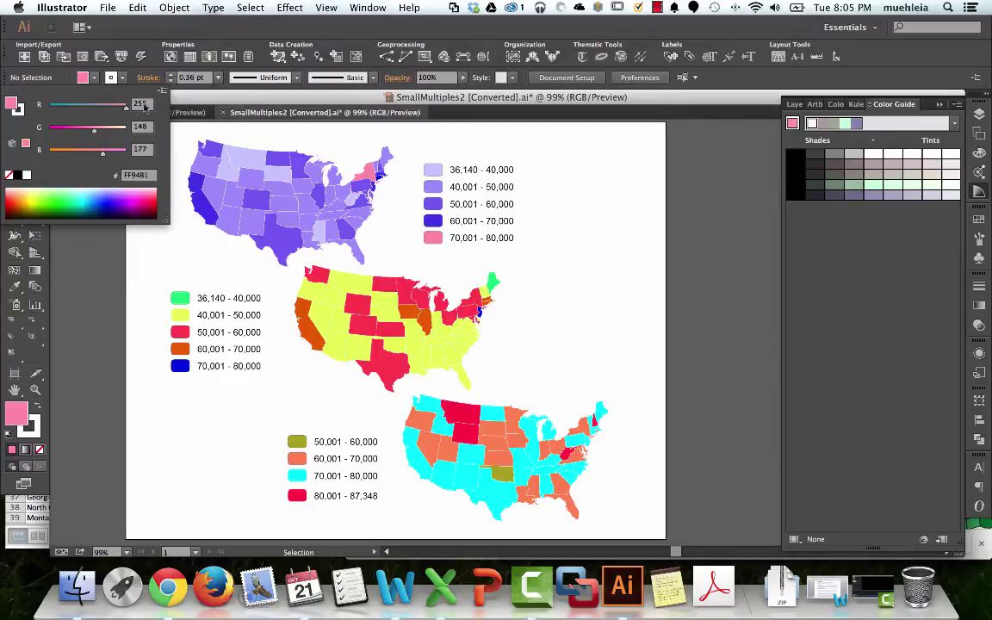
click(96, 77)
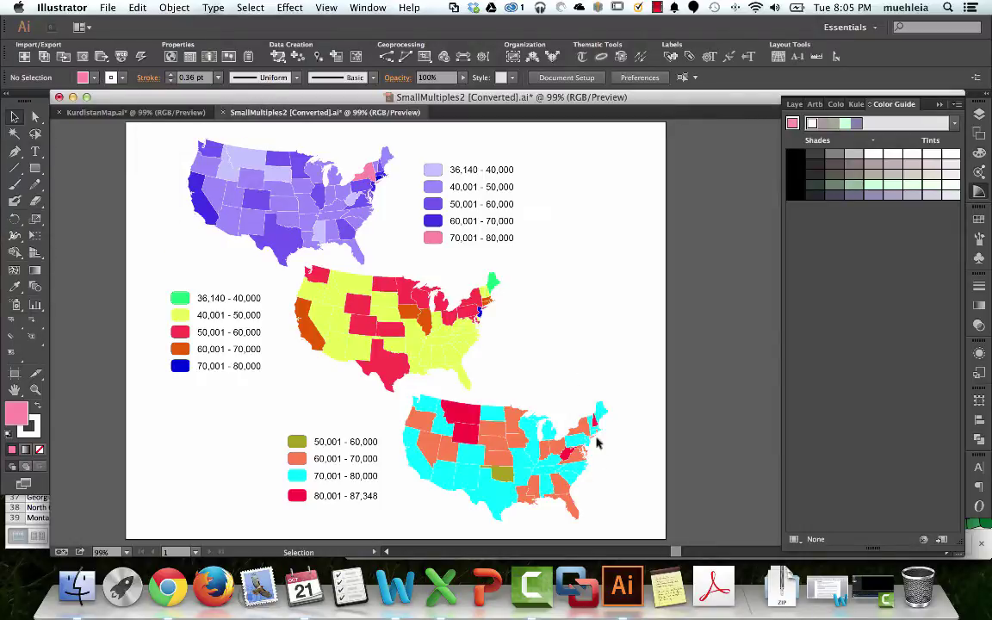
click(167, 588)
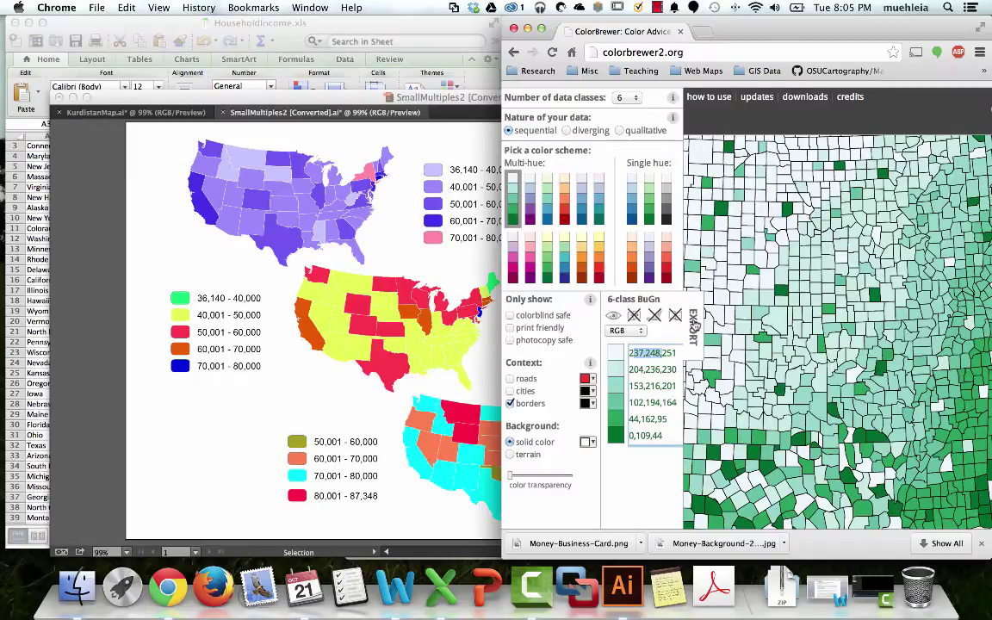
Export the 6-class BuGn scheme as an Adobe Swatch Exchange file named Brewski.ase
click(694, 325)
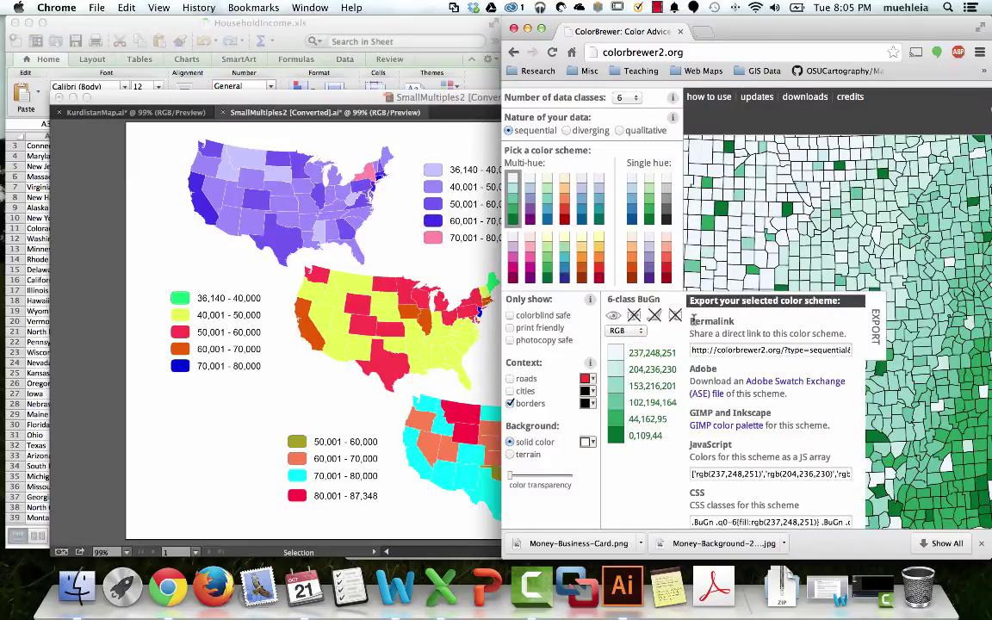
click(792, 384)
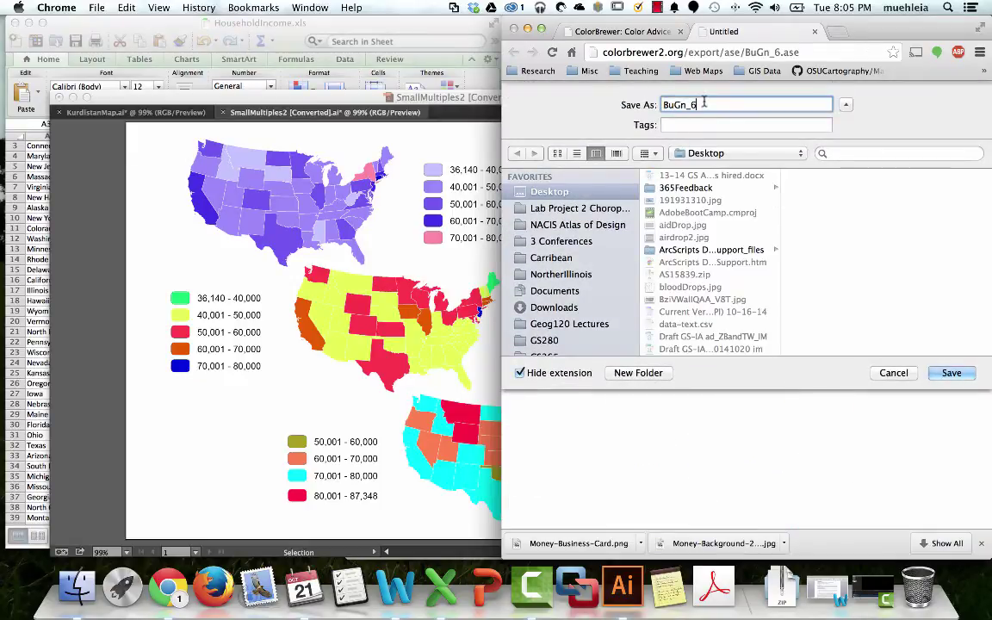
text(Brewer)
key(BackSpace)
key(BackSpace)
text(ski)
key(Return)
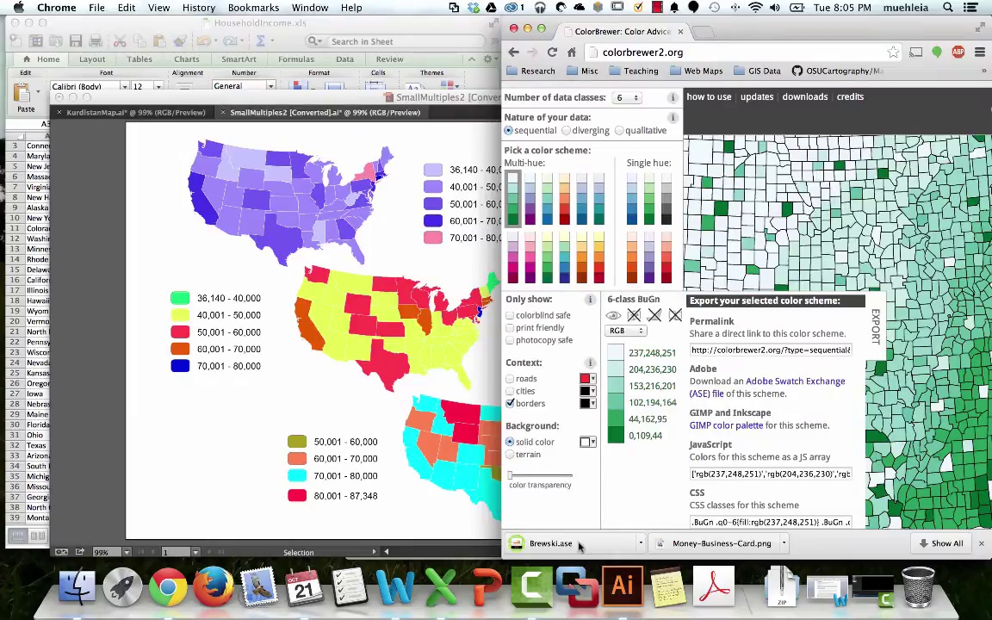
Open Desktop/Brewski.ase as a swatch library via Open Swatch Library > Other Library
click(175, 105)
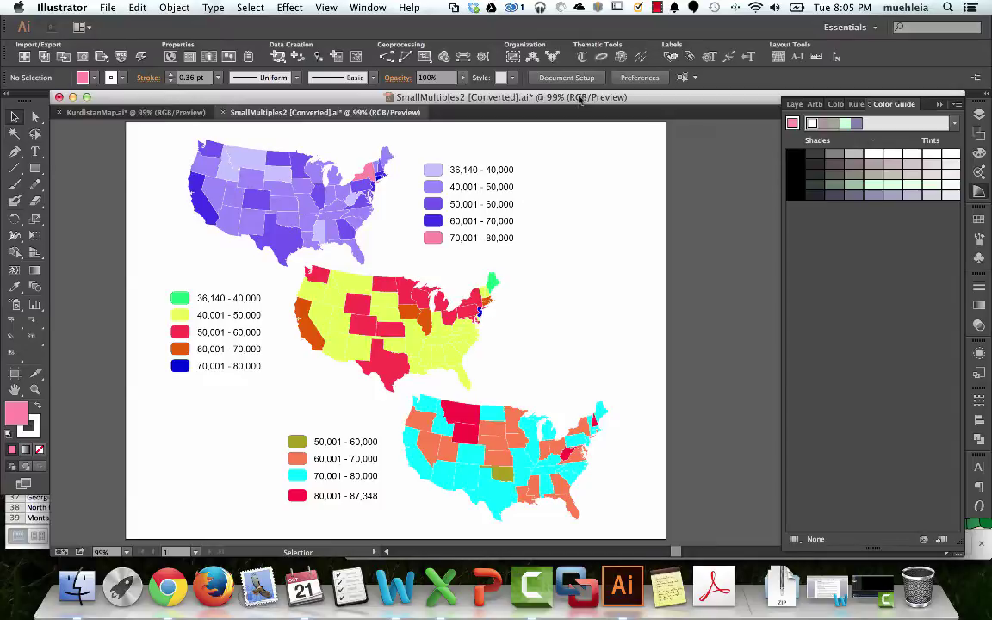
click(981, 219)
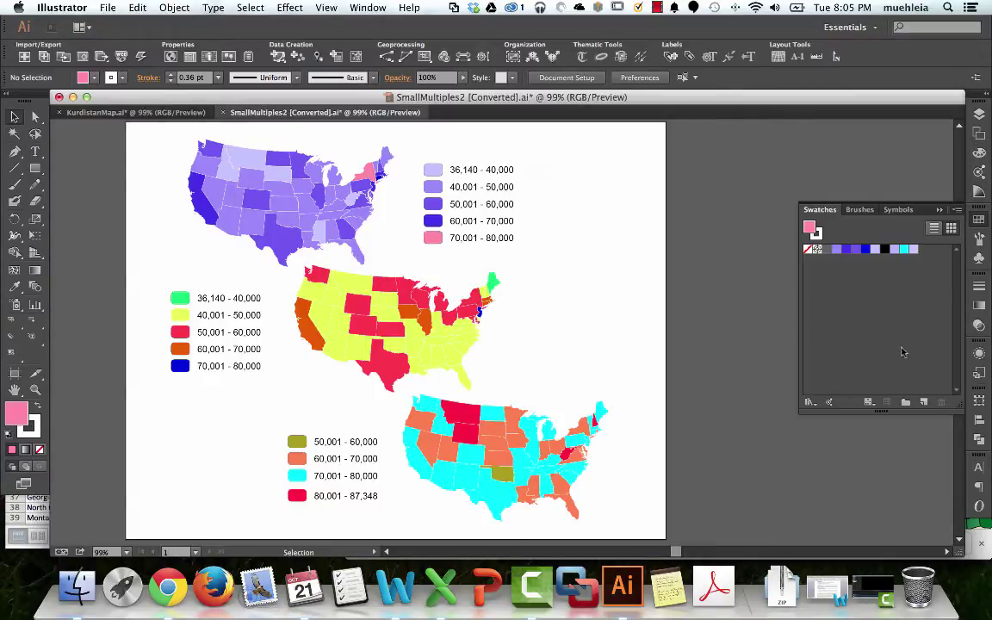
click(956, 209)
mouse_move(938, 489)
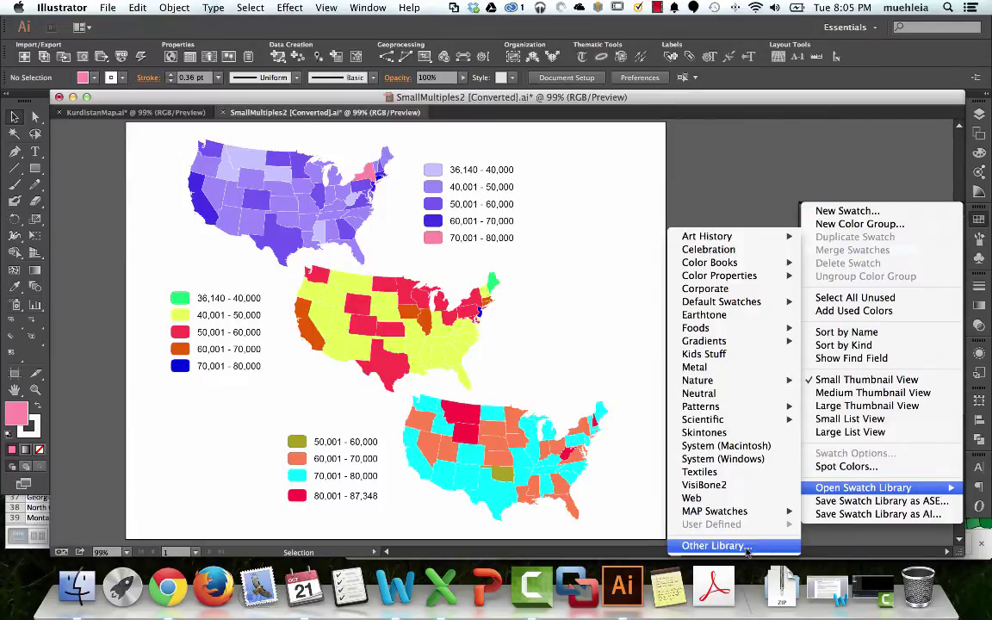
click(715, 546)
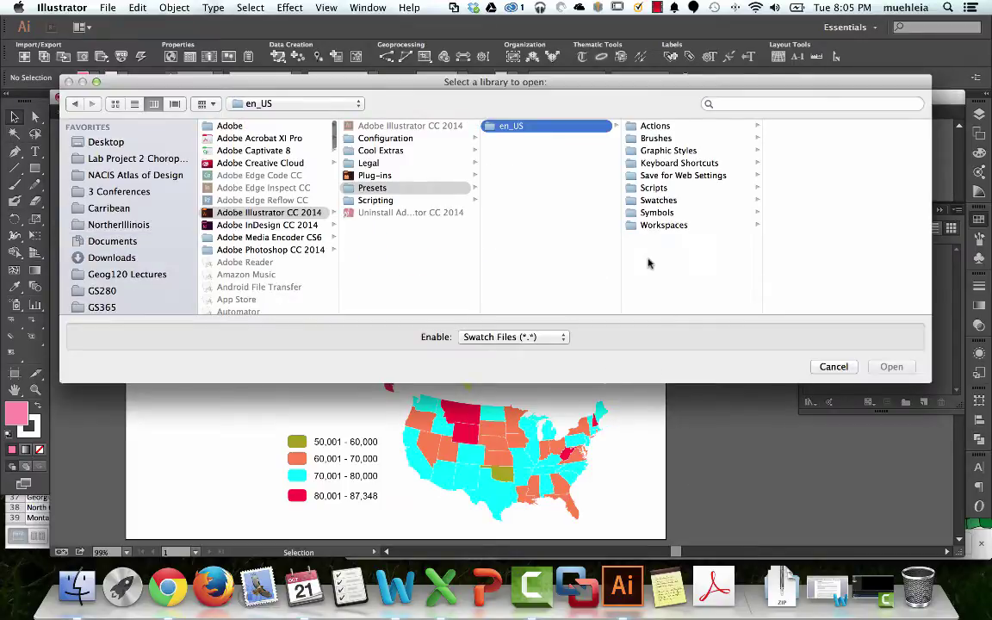
click(95, 142)
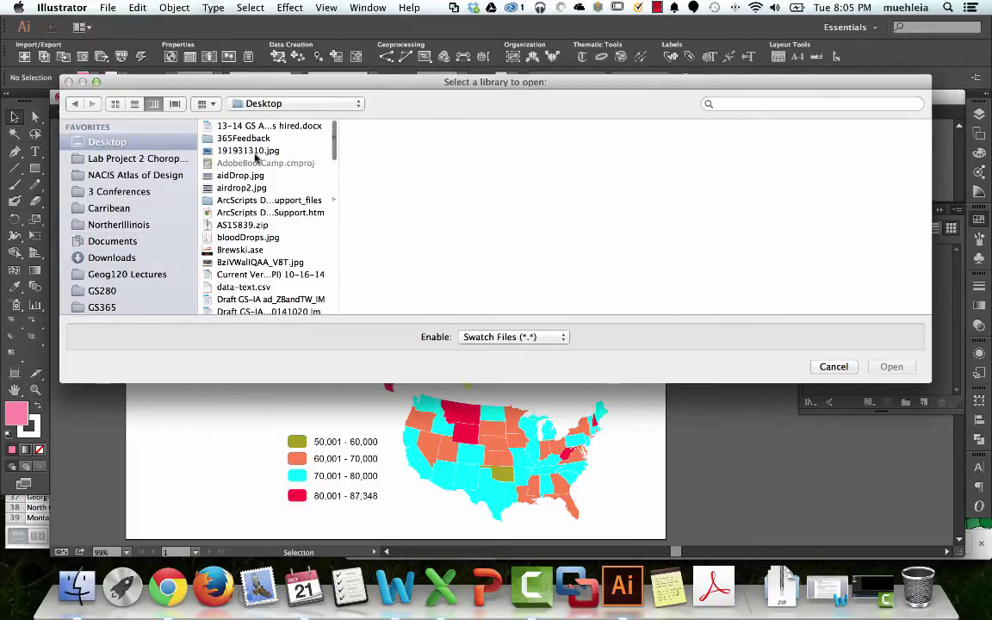
click(239, 251)
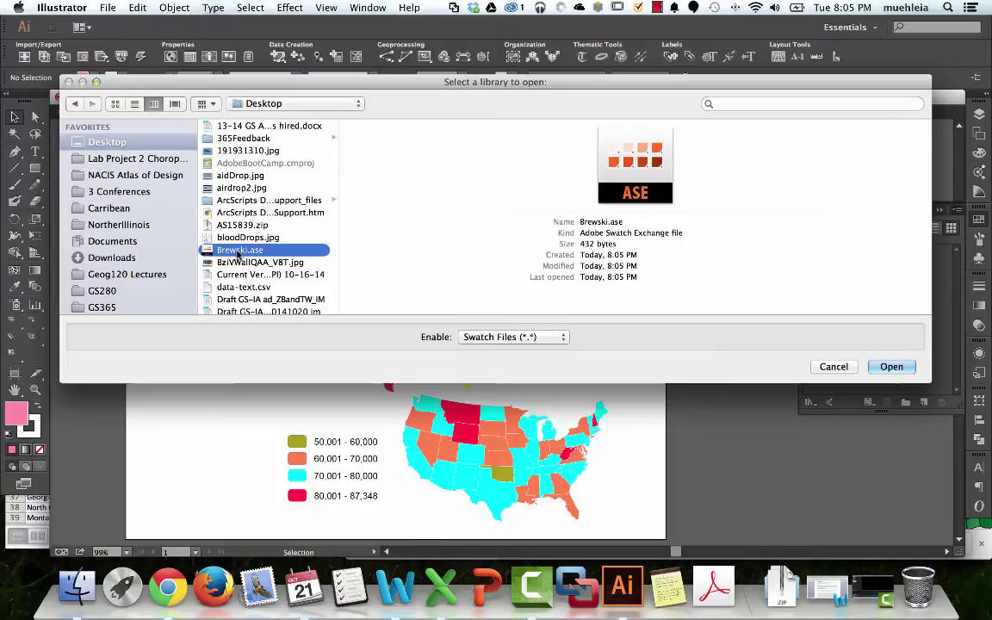
double_click(234, 251)
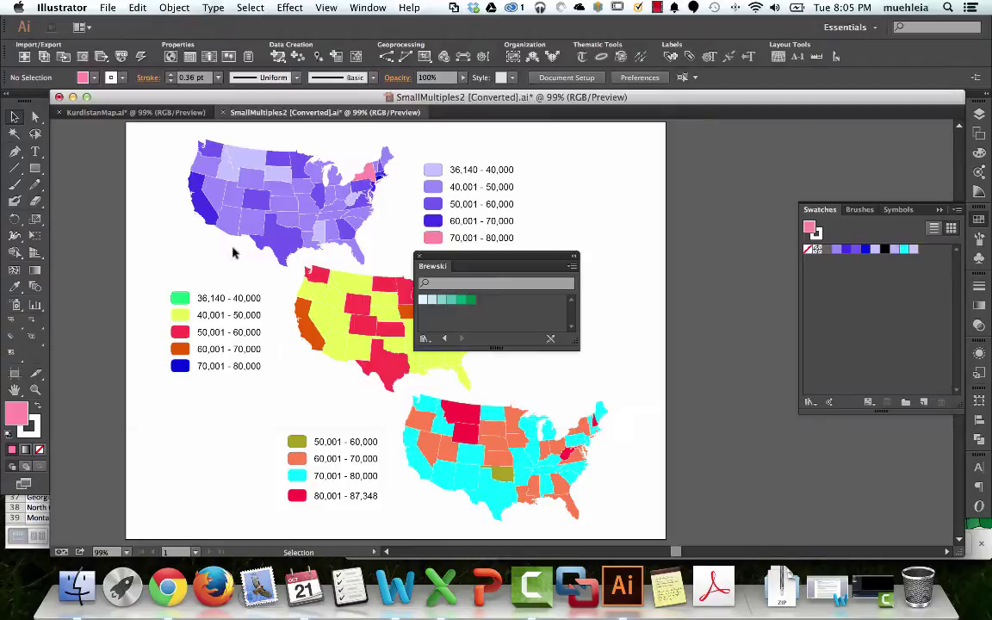
Create a Brewski colour group holding the six BuGn greens and close the library panel
drag(495, 260, 704, 132)
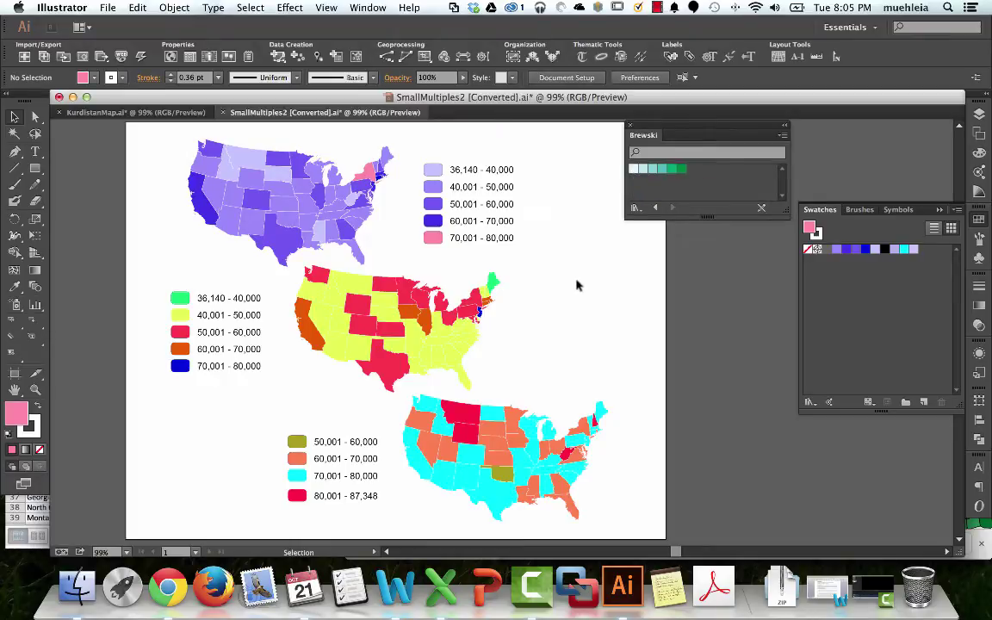
click(634, 169)
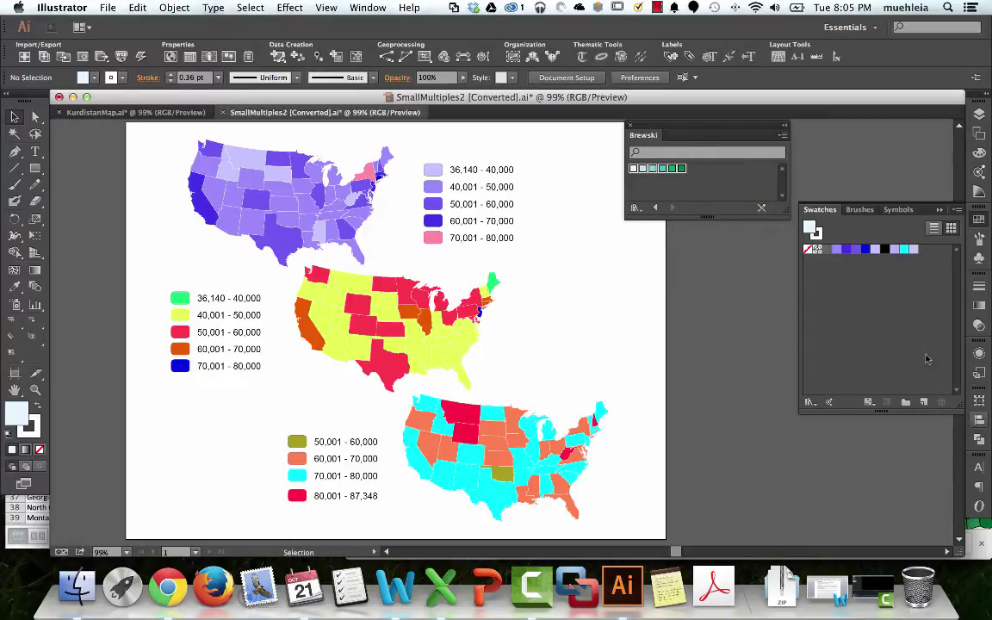
click(904, 403)
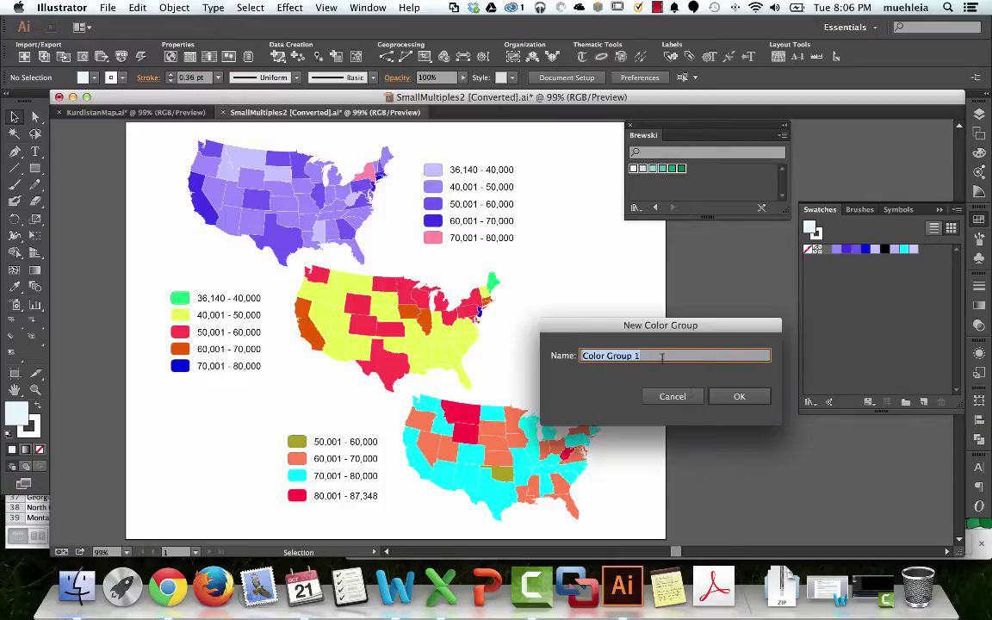
text(Brewski)
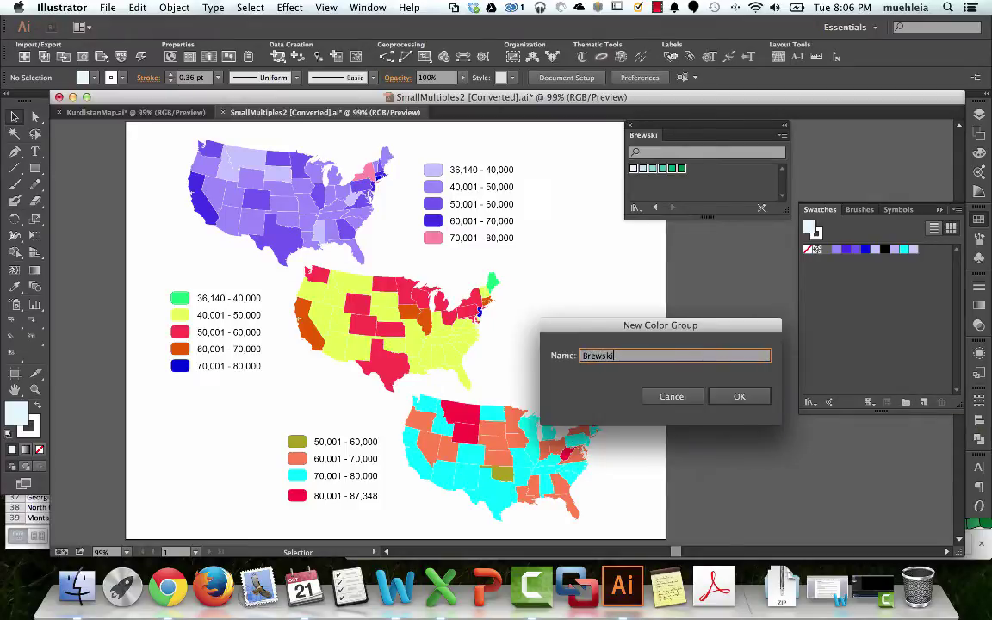
key(Return)
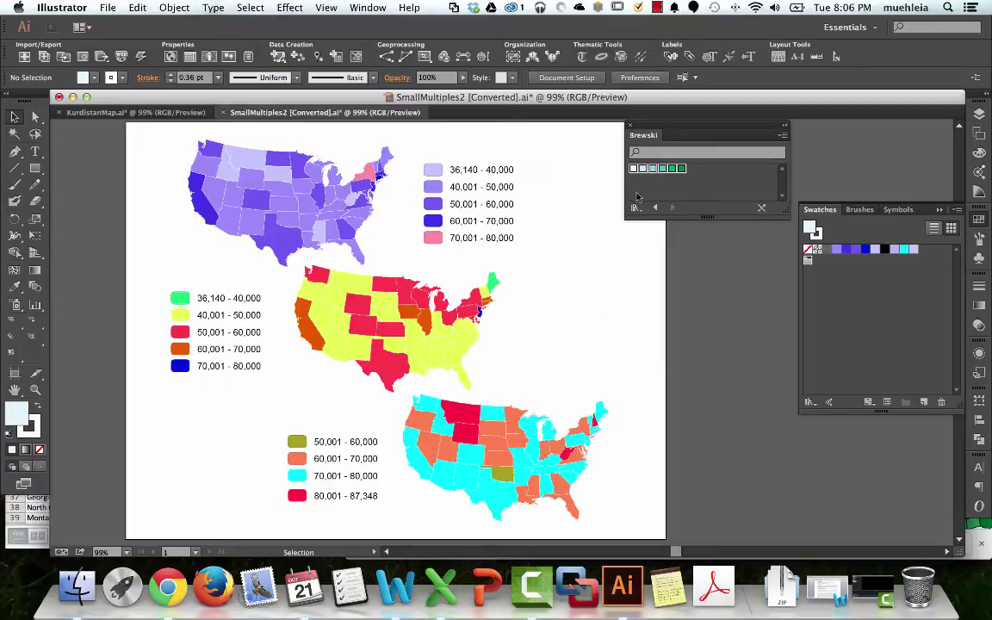
drag(654, 169, 815, 266)
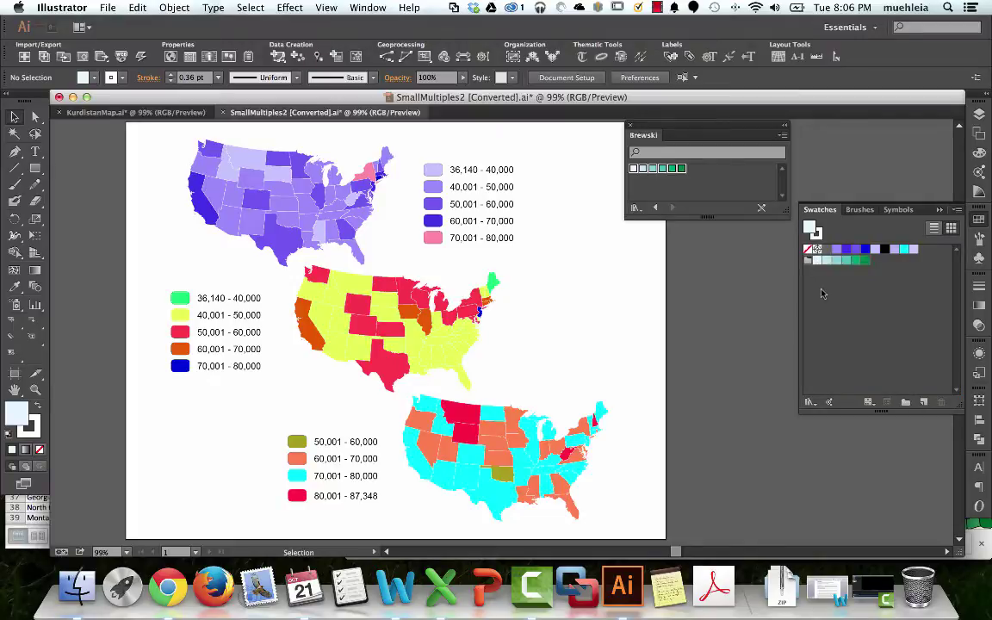
click(630, 127)
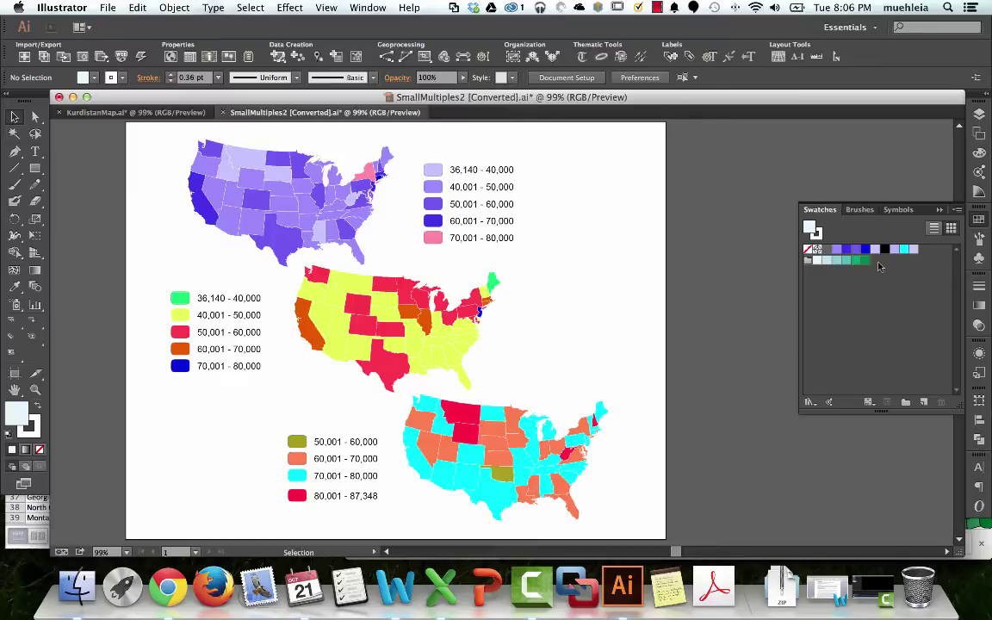
click(92, 78)
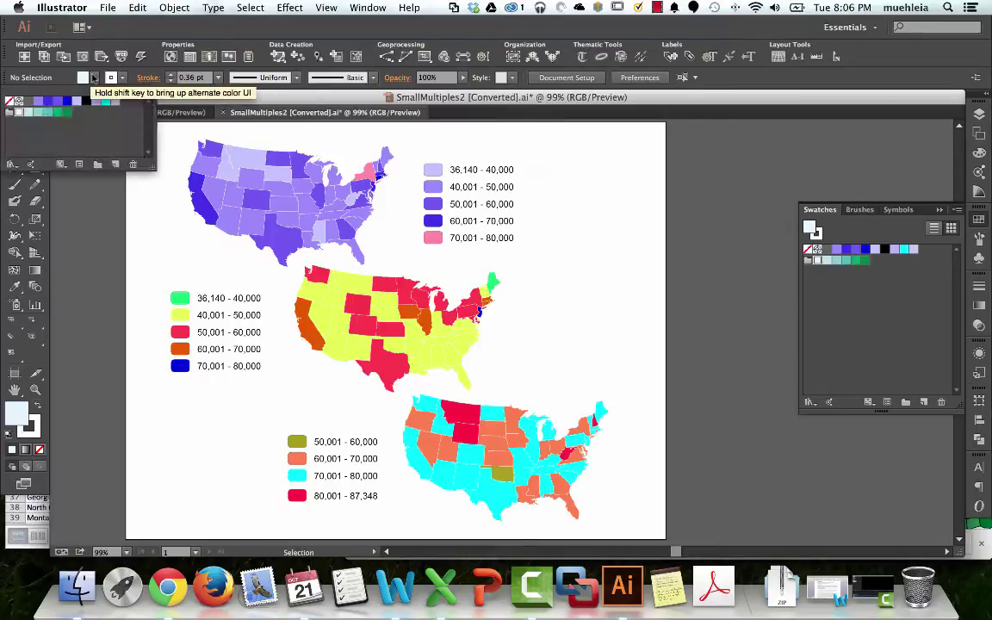
Inspect the top map's legend swatches in isolation mode, then show the Layers panel
click(759, 164)
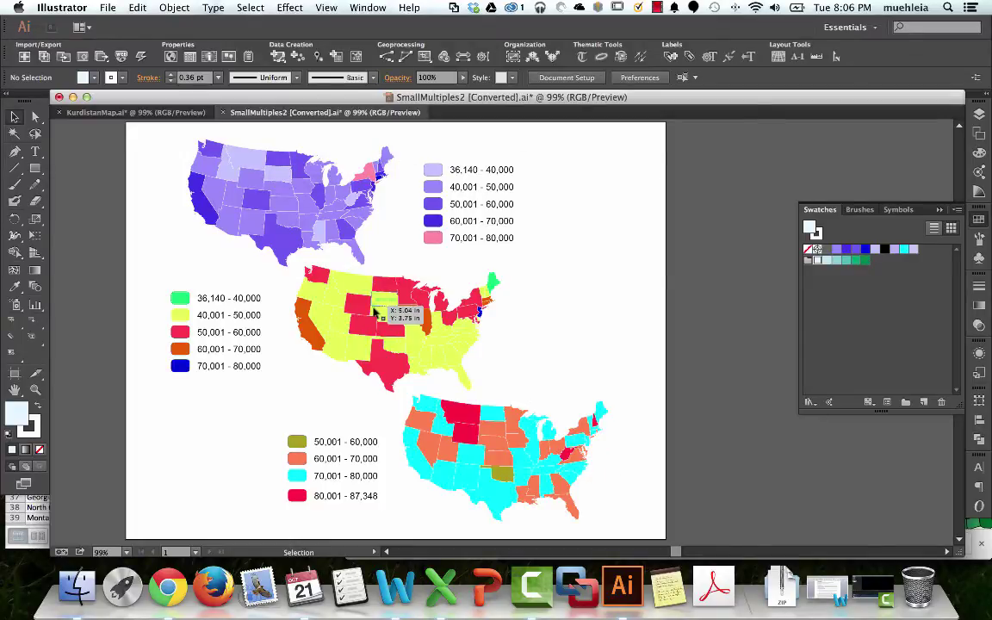
click(435, 171)
double_click(434, 171)
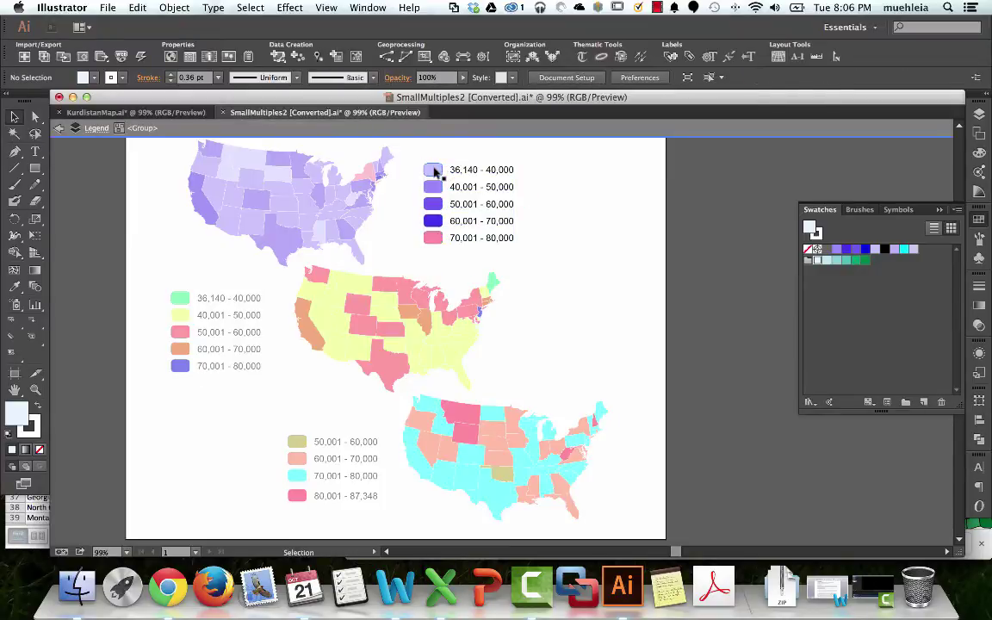
click(435, 171)
double_click(640, 192)
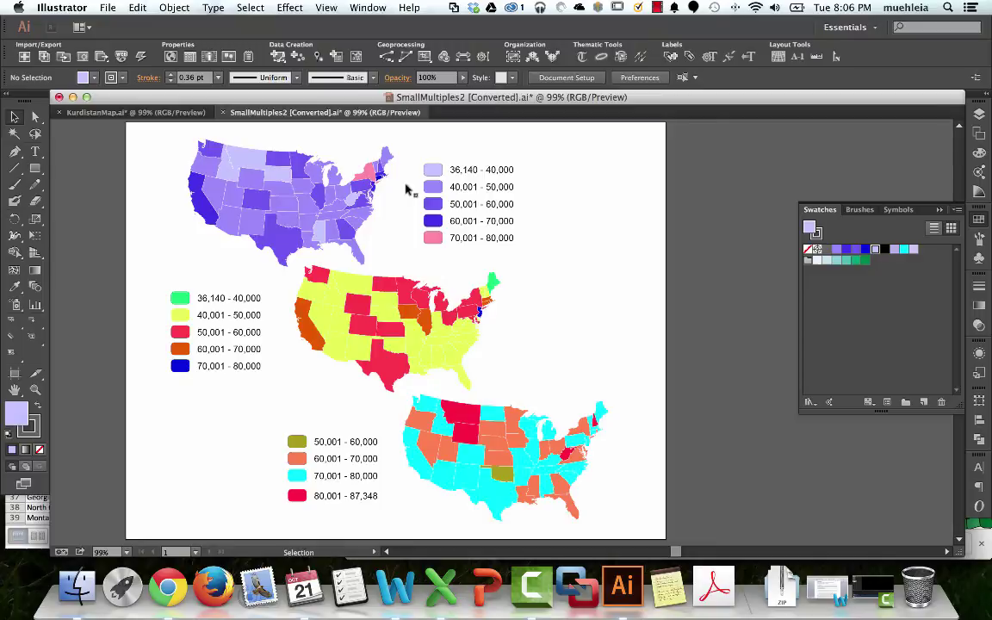
click(434, 173)
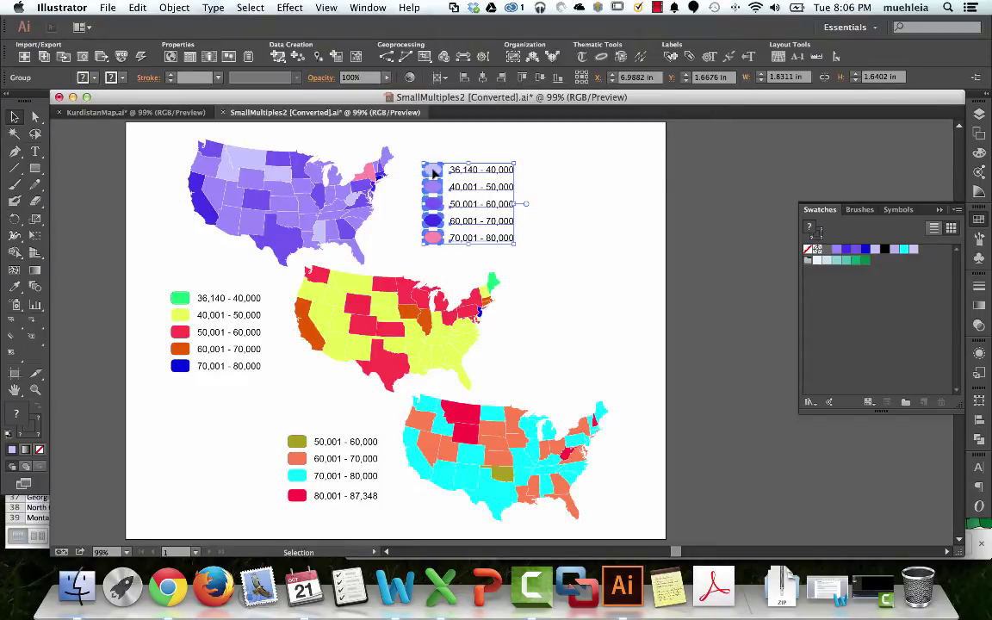
click(624, 196)
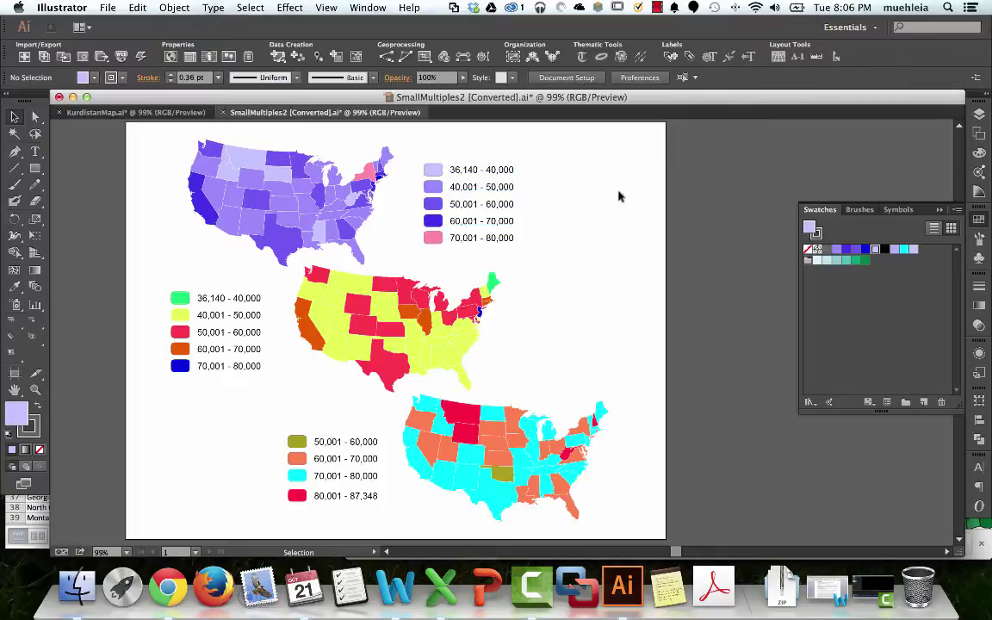
click(977, 117)
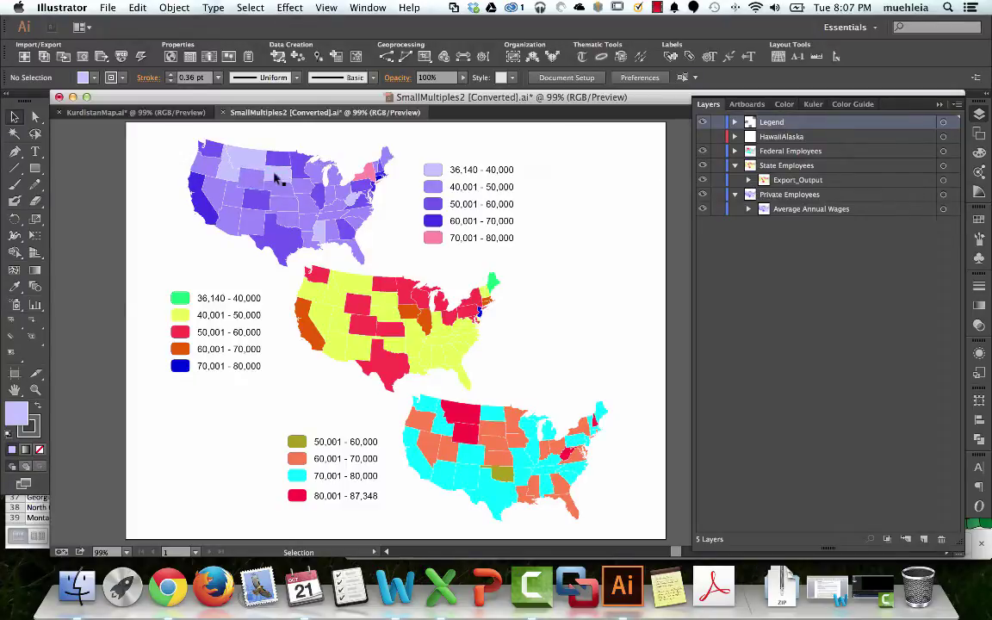
Lock the Federal and State Employees layers, collapse the layers, and select Montana
drag(718, 166, 726, 142)
click(735, 166)
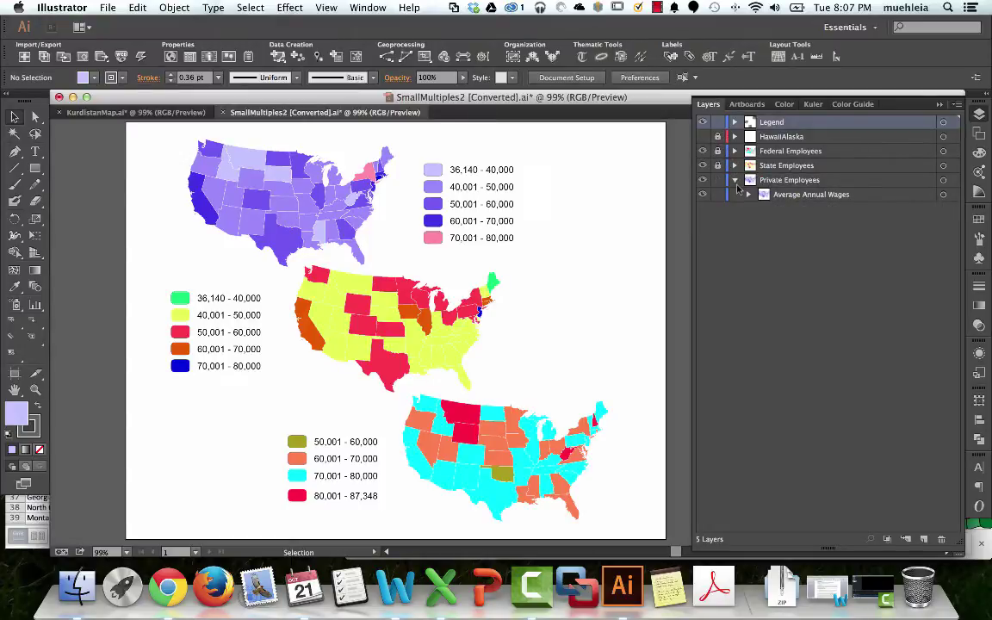
click(735, 179)
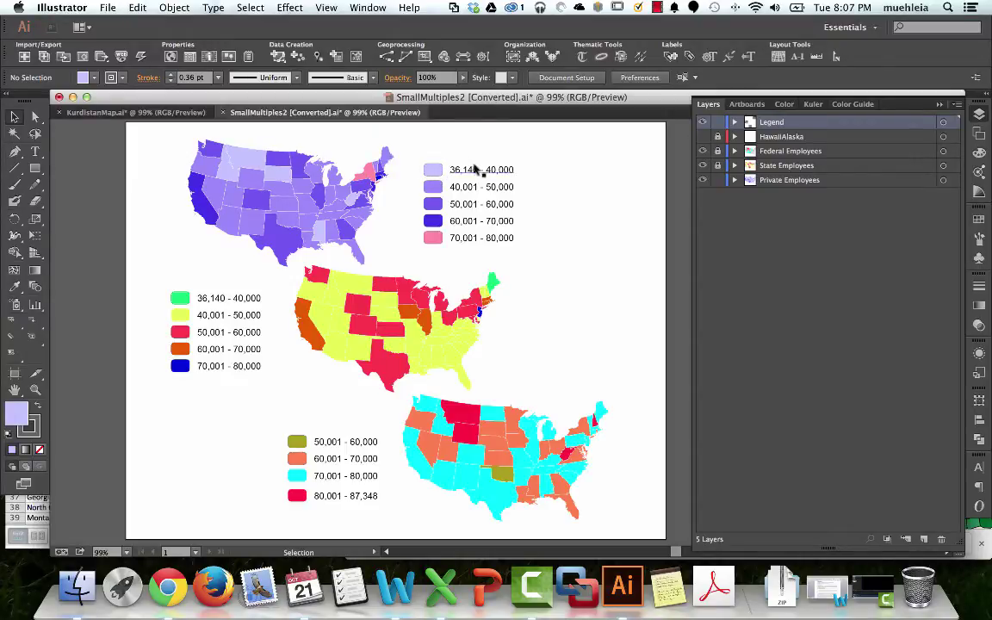
click(250, 161)
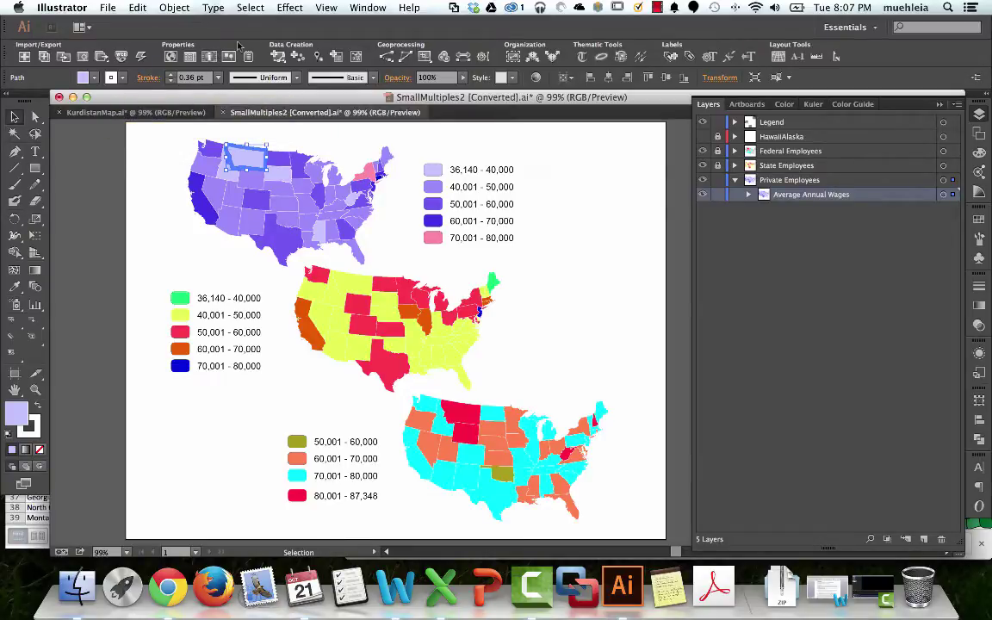
Fill all states matching Montana's 36,140 - 40,000 colour with the C=7 M=0 Y=0 K=0 swatch
click(248, 8)
mouse_move(310, 140)
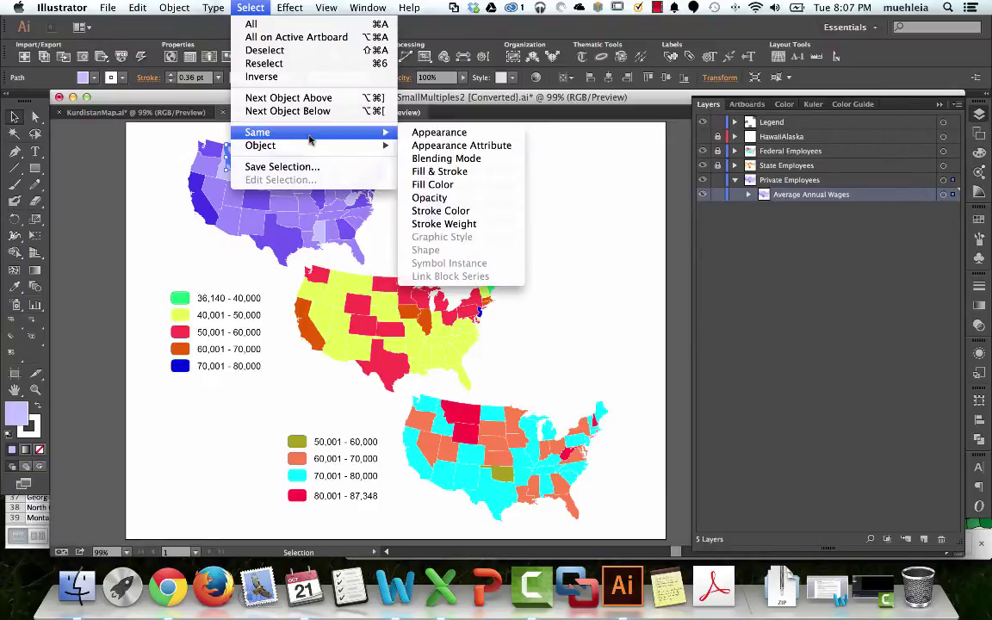
click(434, 184)
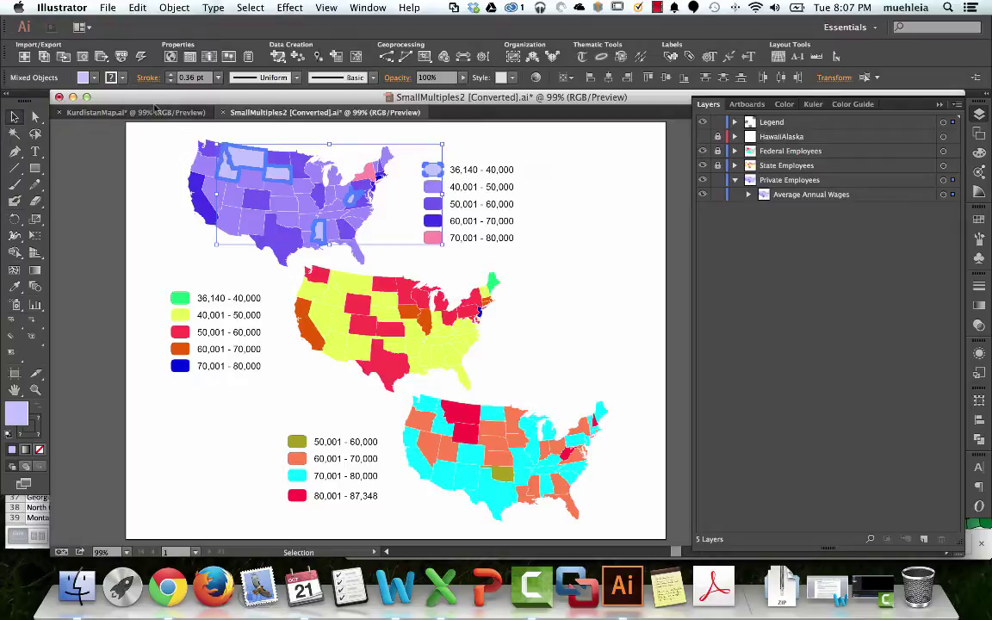
click(94, 78)
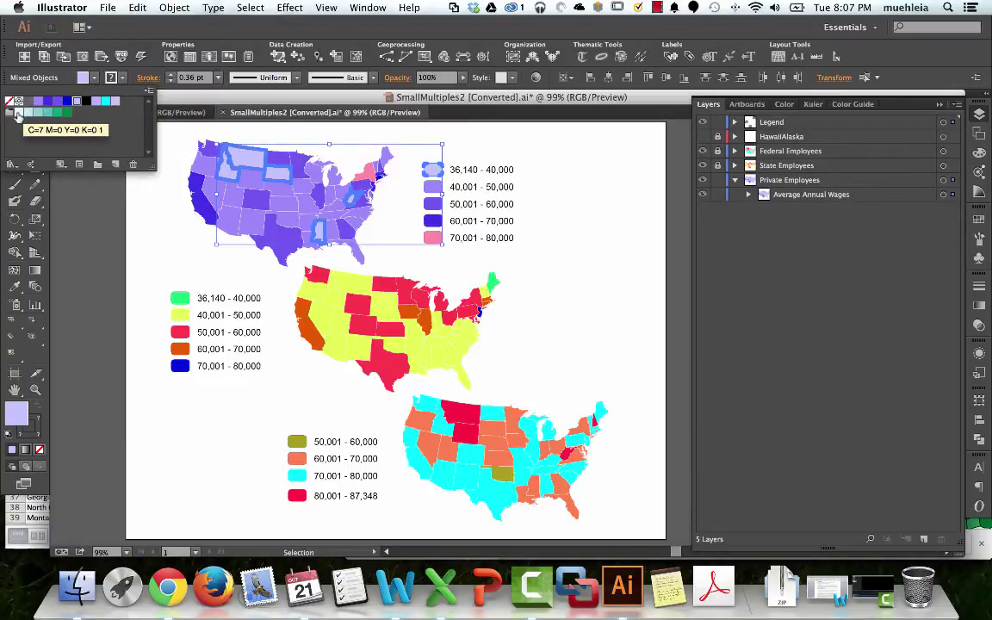
click(17, 115)
click(145, 181)
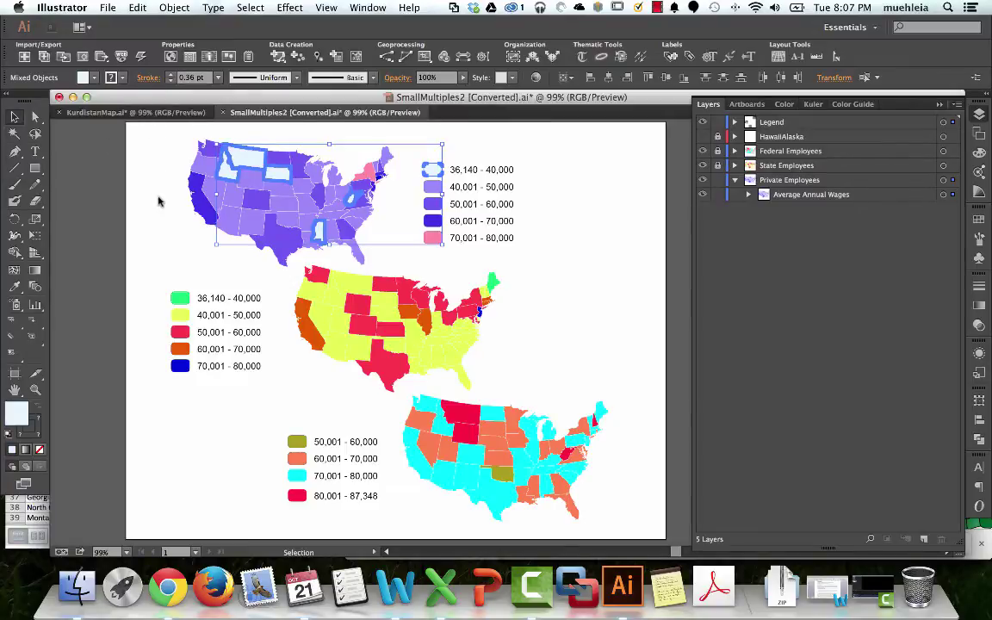
click(155, 182)
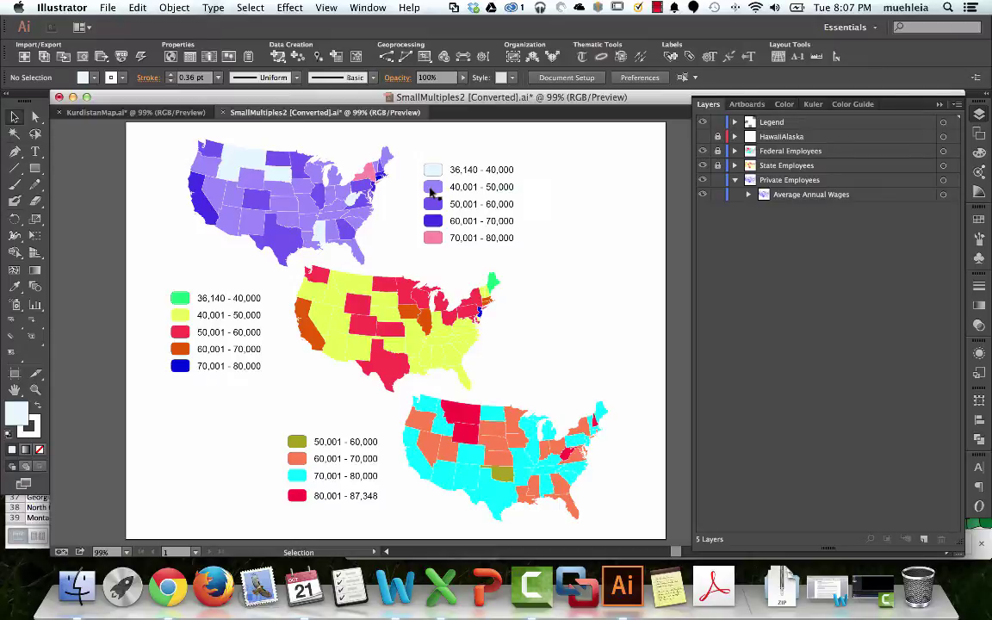
Exit isolation mode and direct-select the 40,001–50,000 legend swatch
click(433, 192)
double_click(433, 191)
click(433, 188)
click(582, 203)
double_click(582, 203)
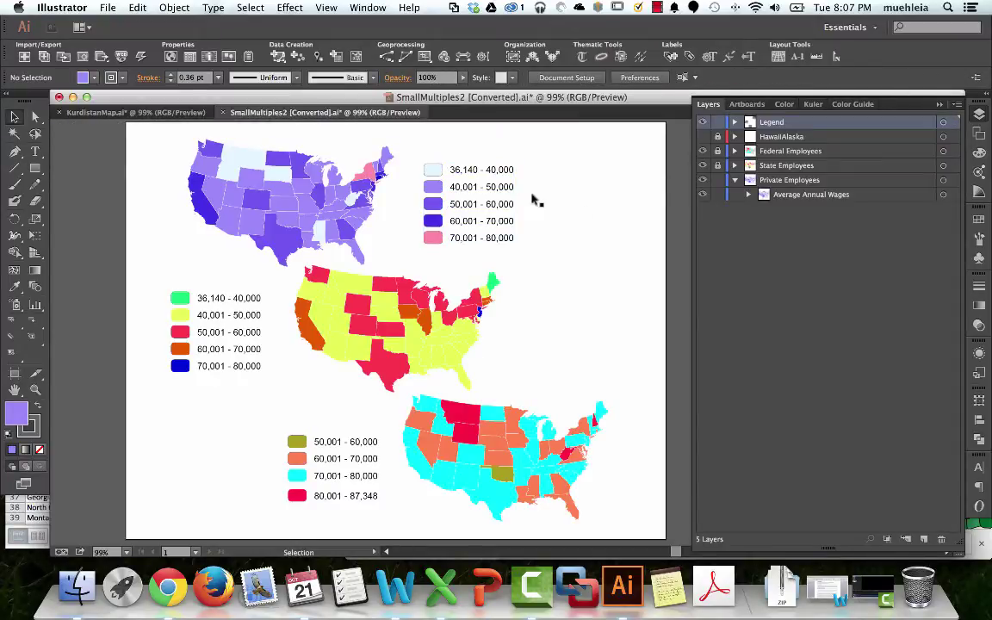
click(433, 191)
click(633, 221)
click(35, 116)
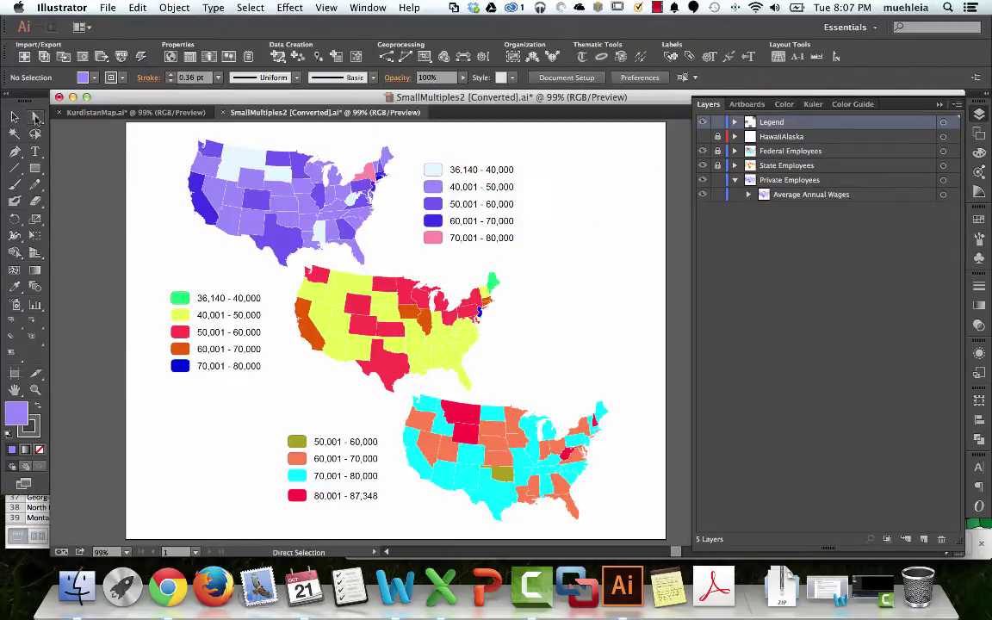
click(438, 193)
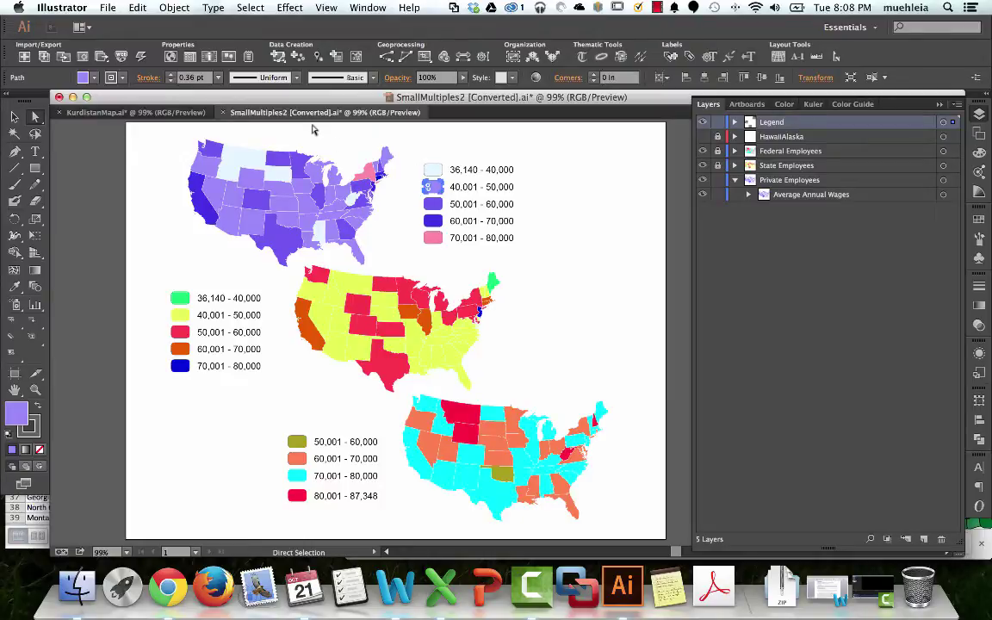
Fill all objects sharing that purple with the pale blue-green Brewski swatch
click(251, 7)
mouse_move(285, 135)
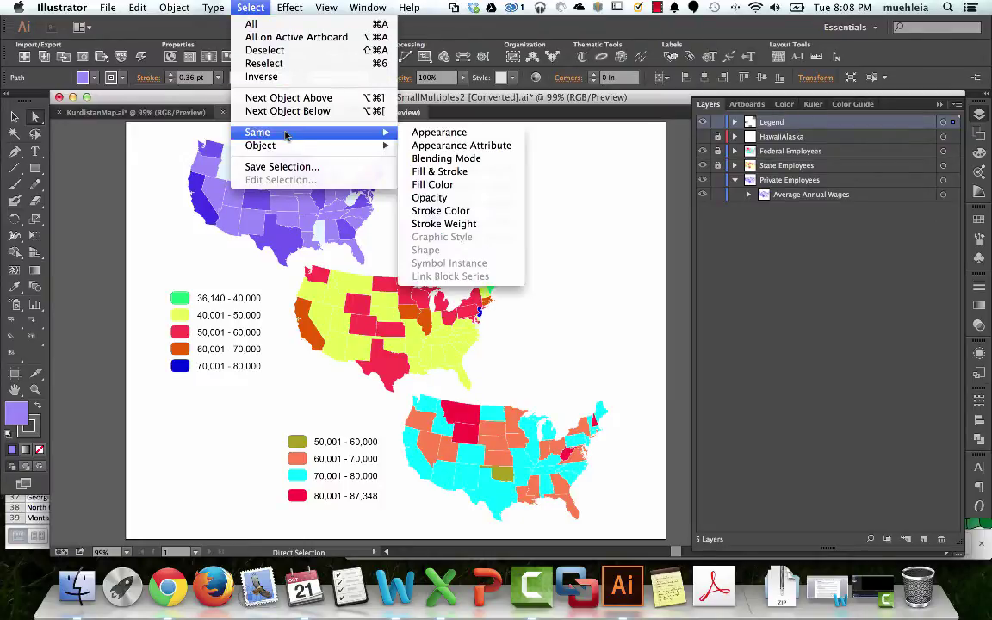
click(446, 186)
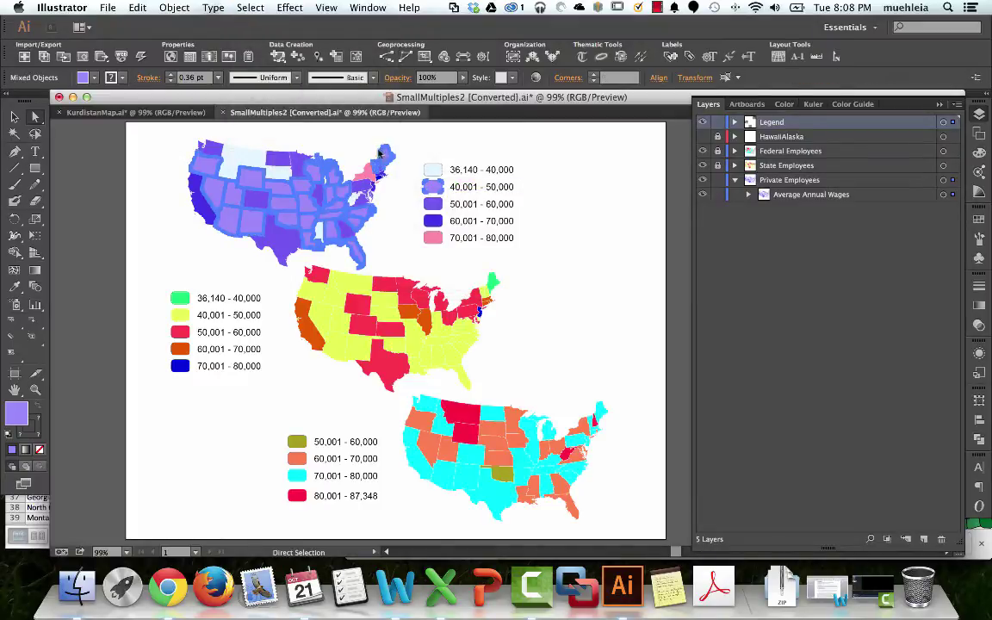
click(83, 78)
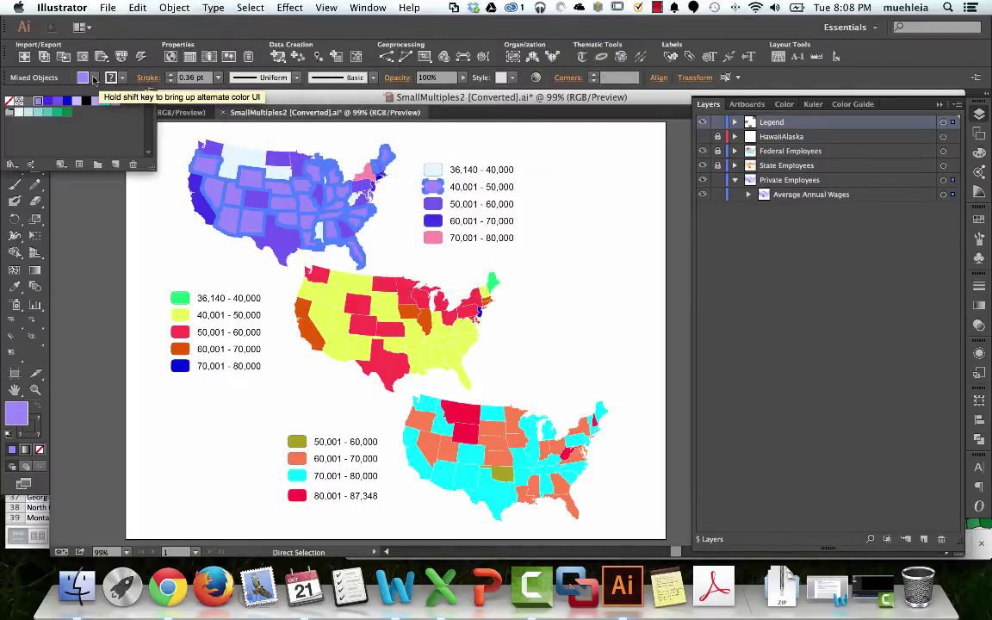
click(30, 115)
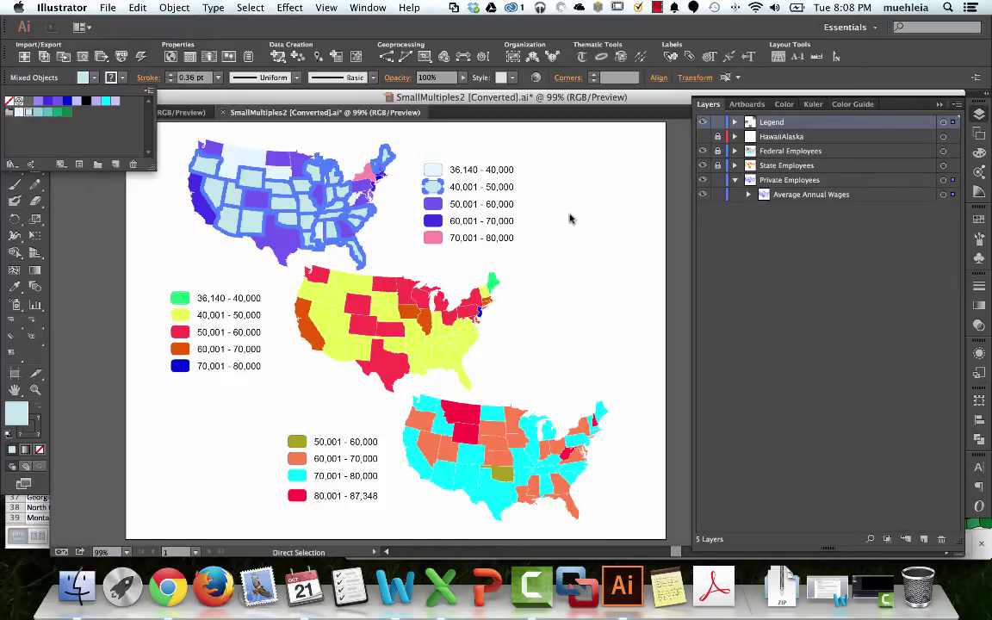
click(402, 189)
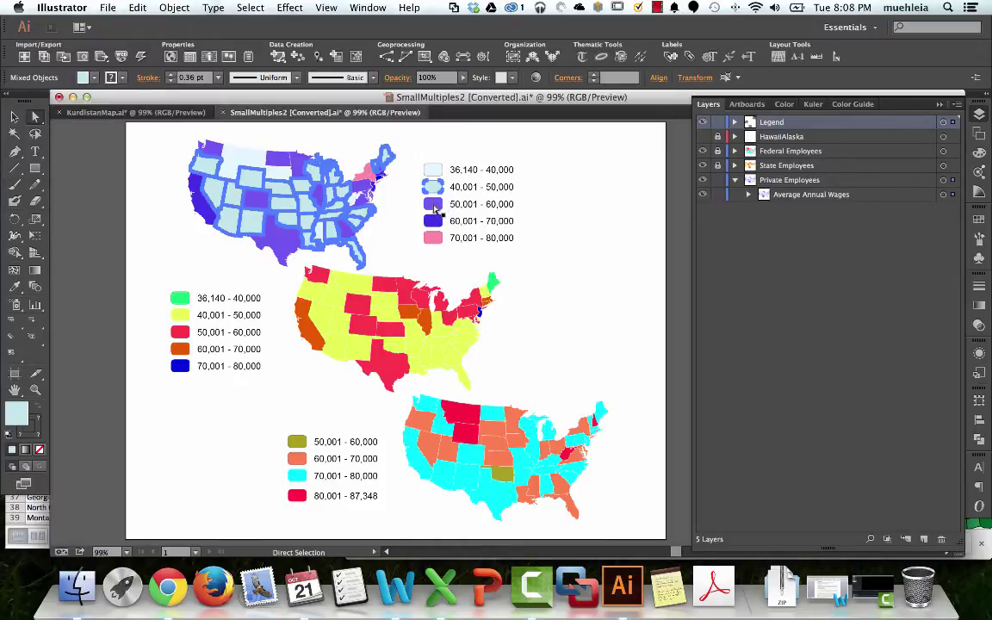
click(434, 207)
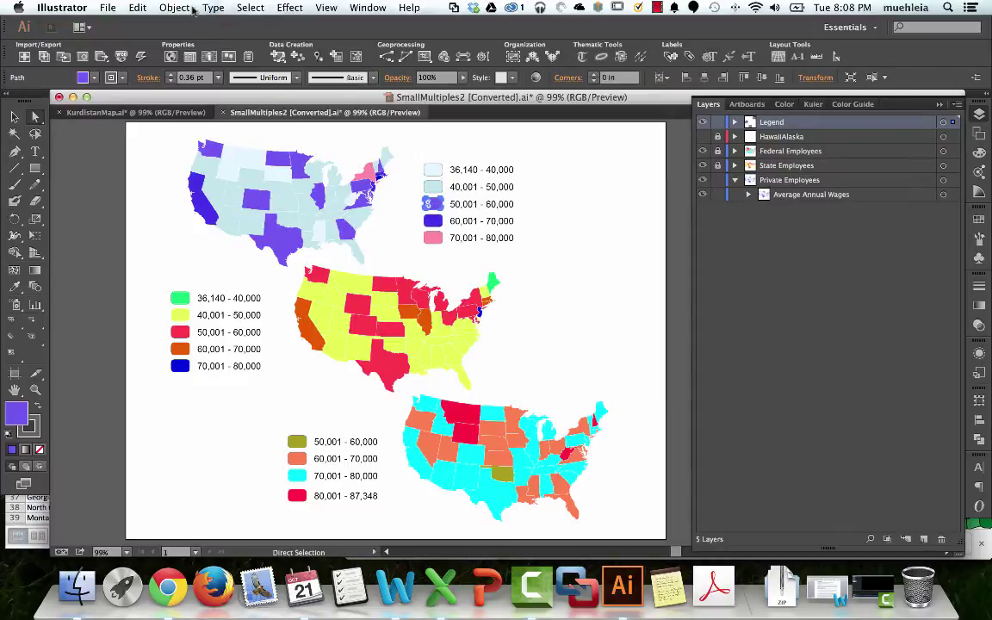
Fill all 50,001–60,000 states and their legend swatch with the medium blue-green swatch
click(241, 7)
mouse_move(271, 129)
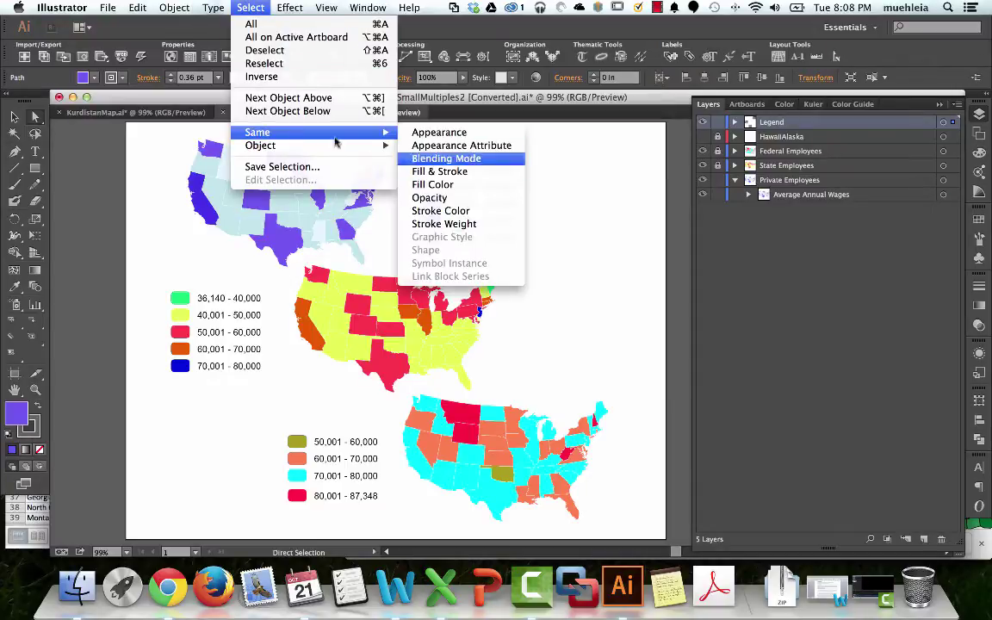
click(456, 185)
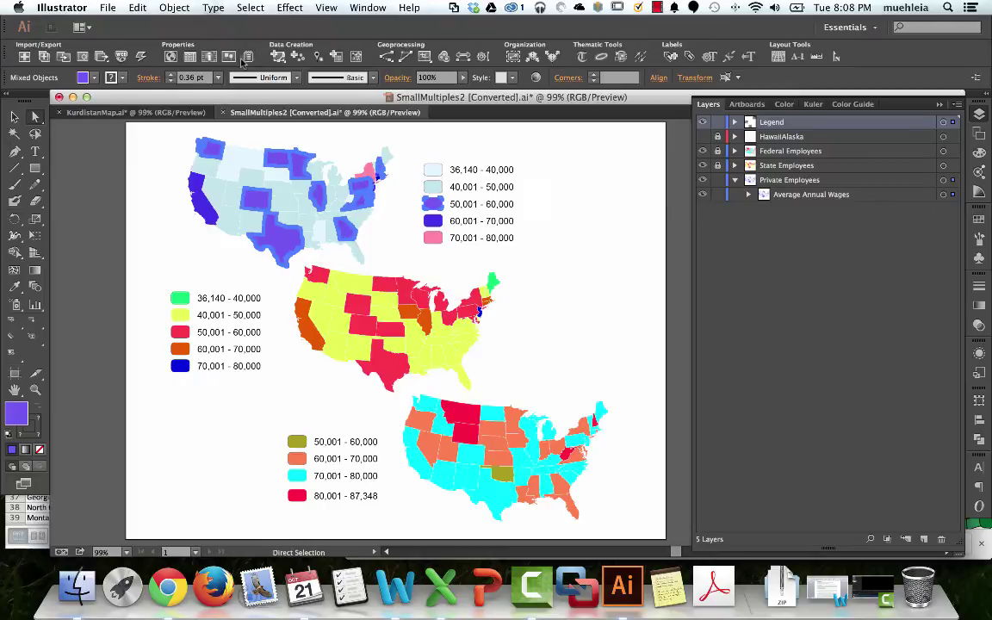
click(94, 77)
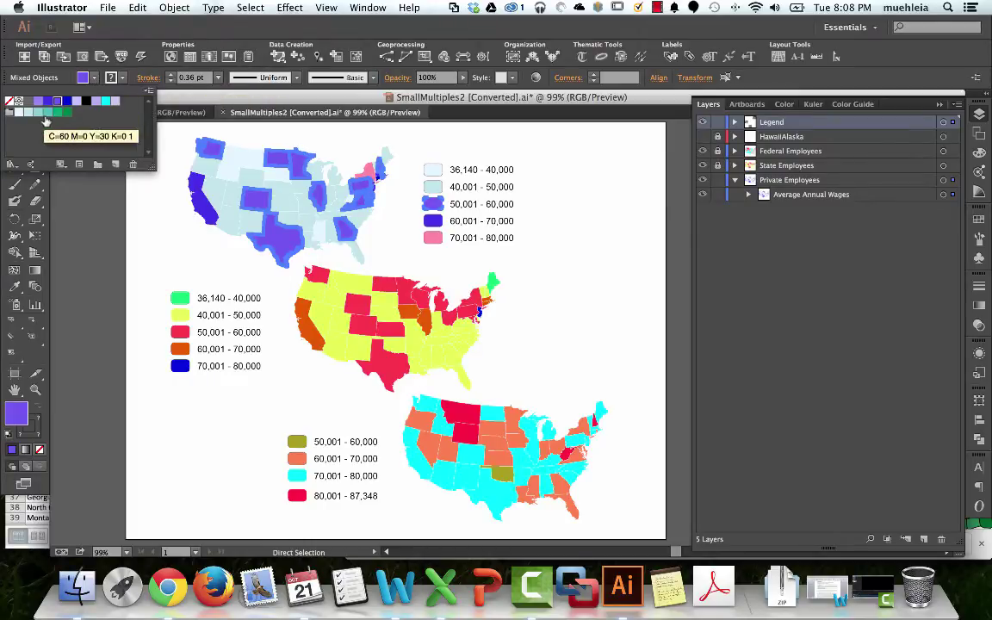
click(41, 114)
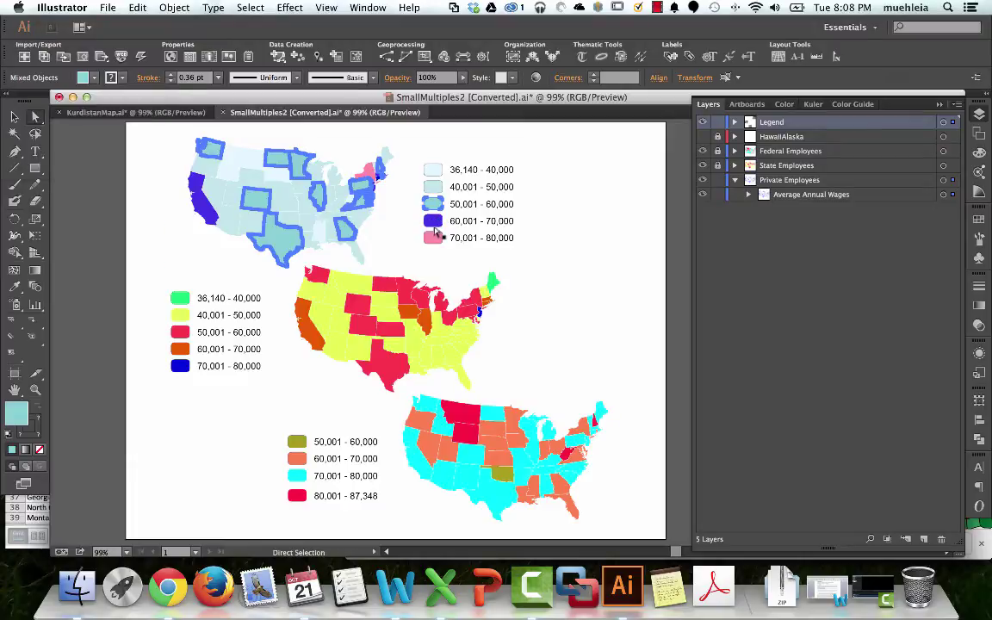
click(432, 221)
click(247, 6)
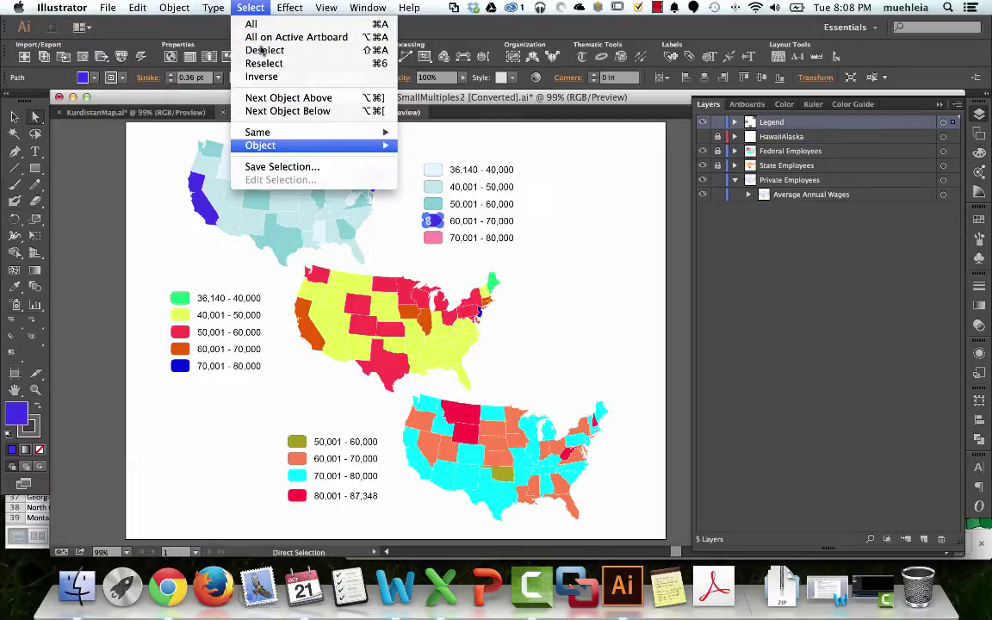
Fill every shape sharing the 60,001–70,000 blue with teal
mouse_move(344, 132)
click(462, 188)
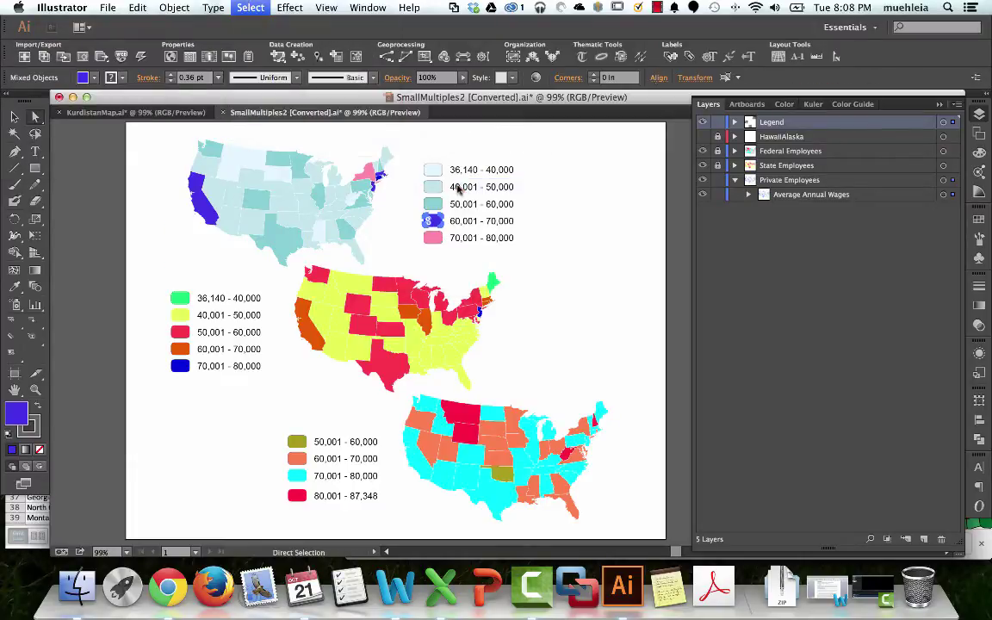
click(95, 77)
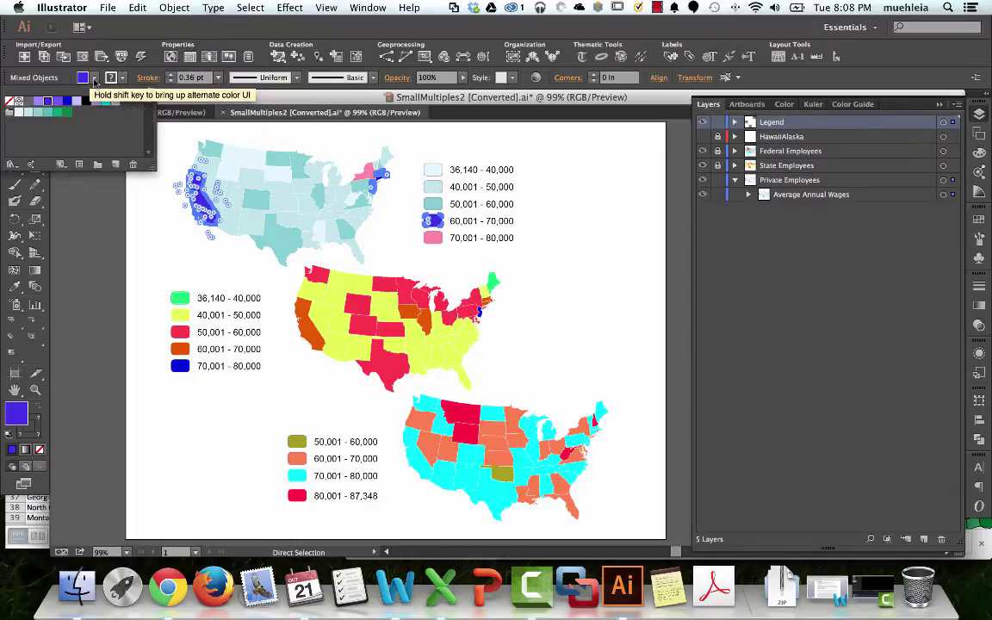
click(49, 114)
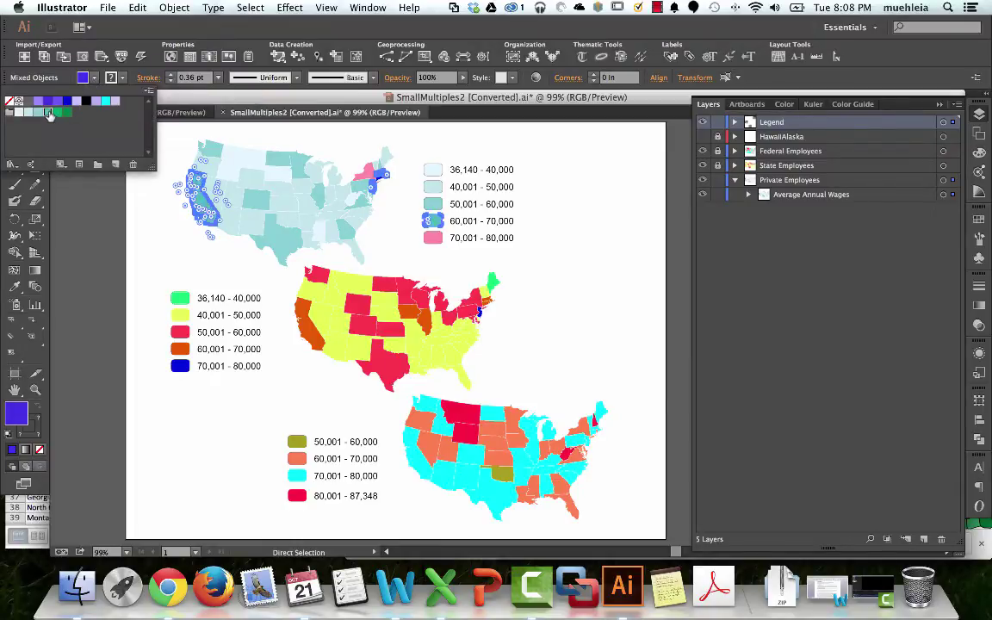
click(436, 242)
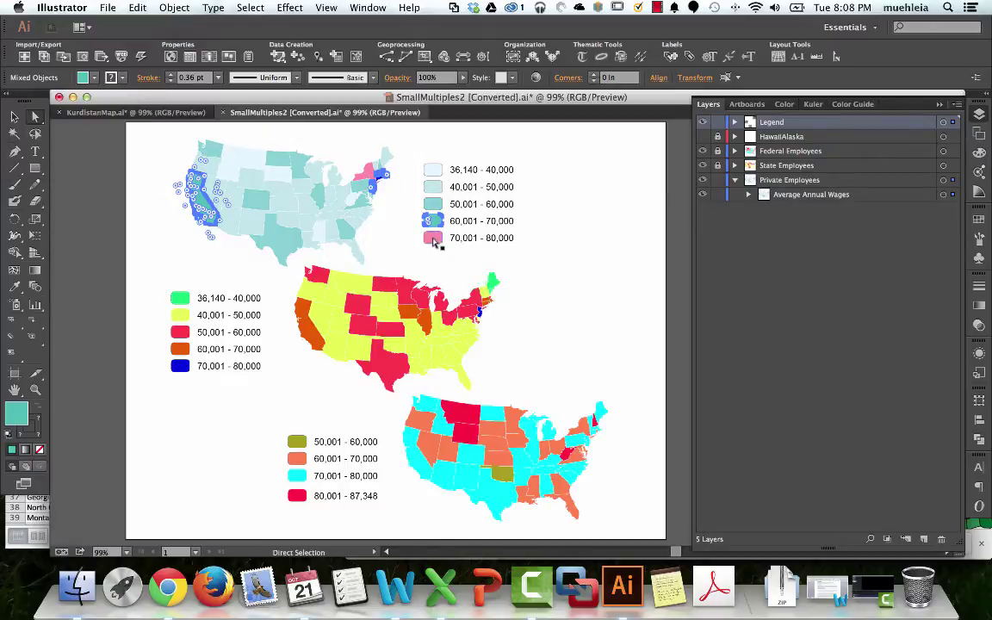
Recolour the pink 70,001–80,000 swatch and matching states dark green, then deselect
click(433, 240)
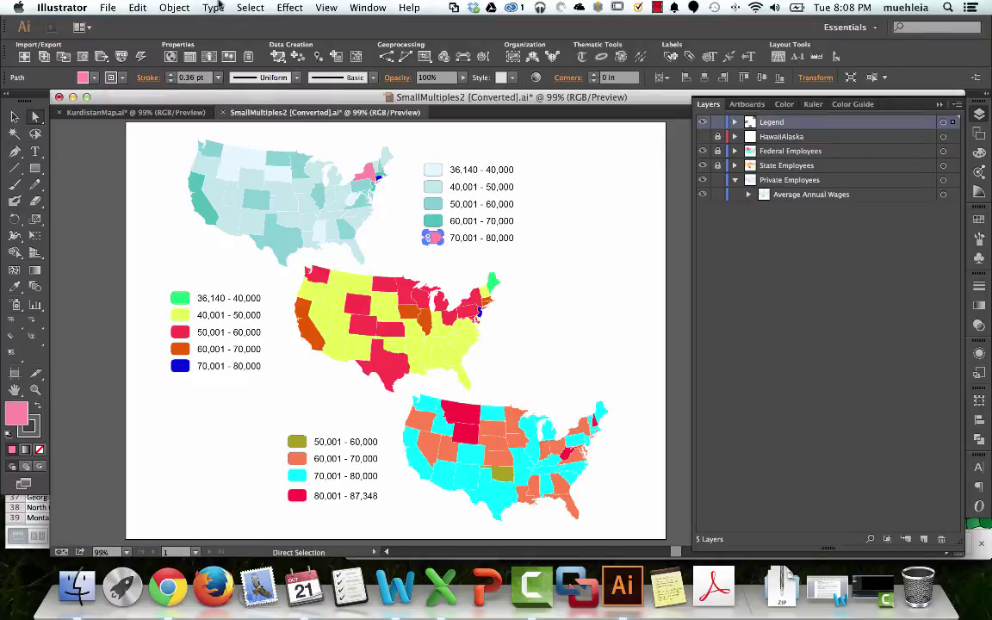
click(250, 7)
mouse_move(280, 132)
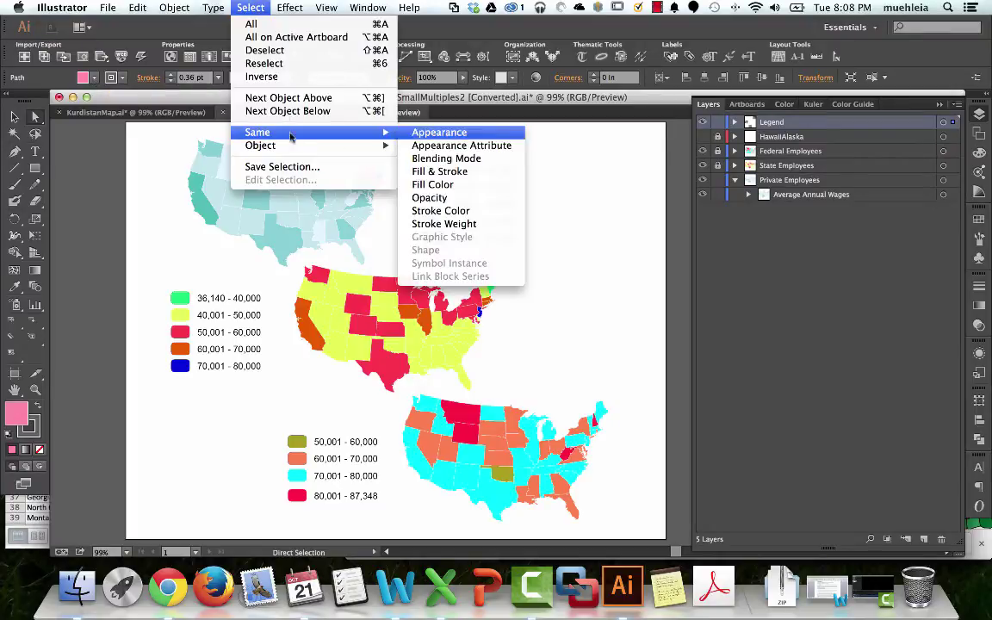
click(452, 186)
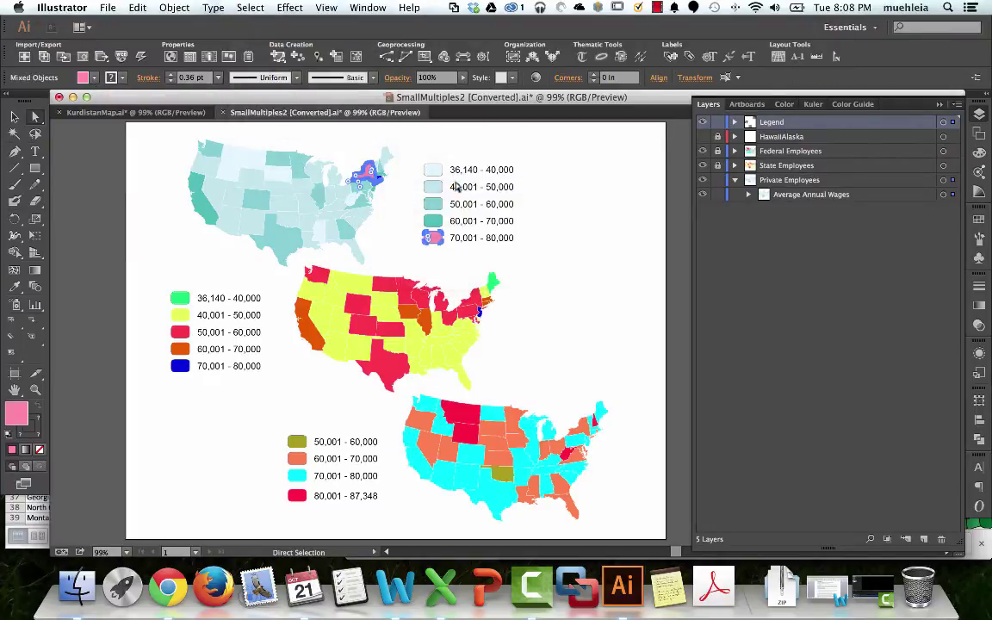
click(94, 77)
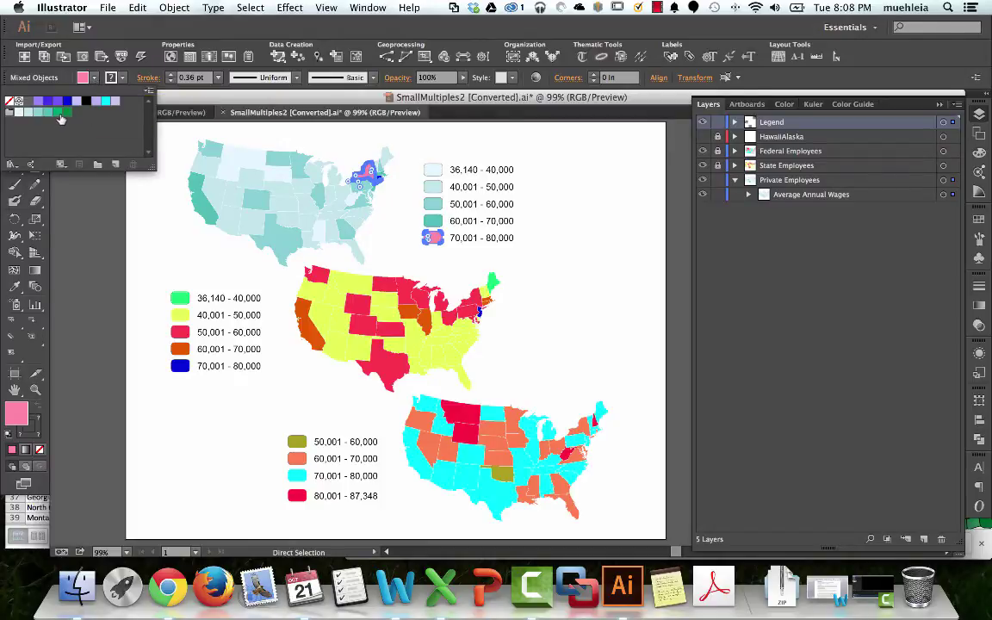
click(61, 112)
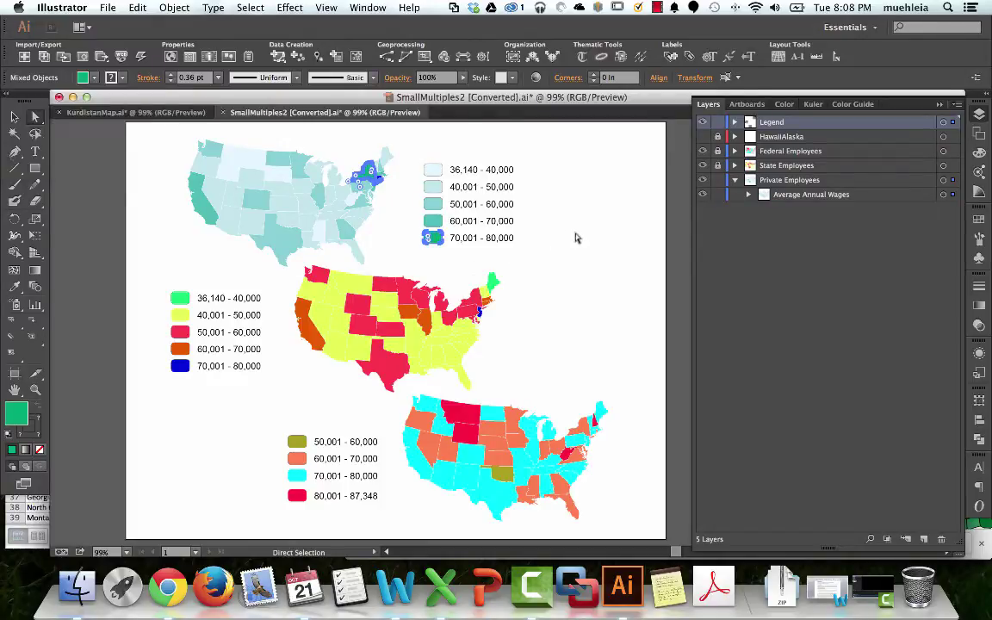
click(613, 206)
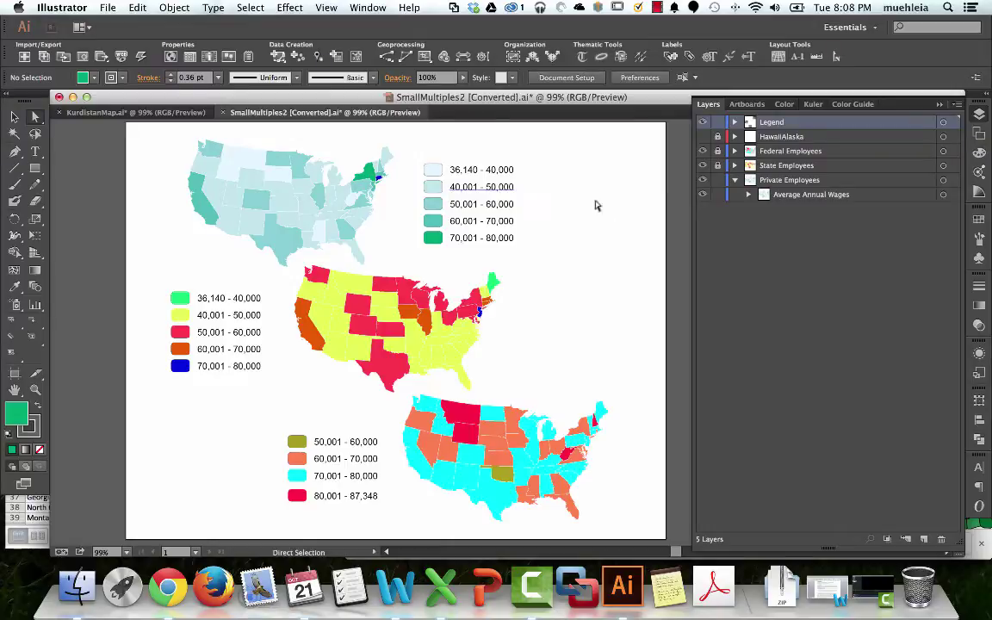
Zoom into New England, select the blue Connecticut shape, and fit all maps back in view
click(377, 178)
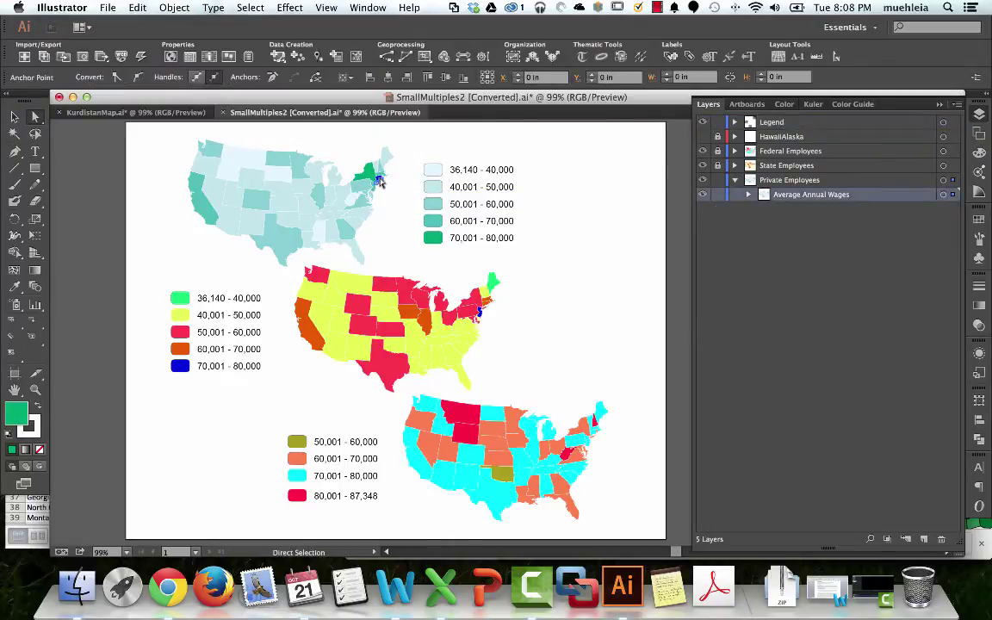
key(z)
drag(350, 164, 394, 186)
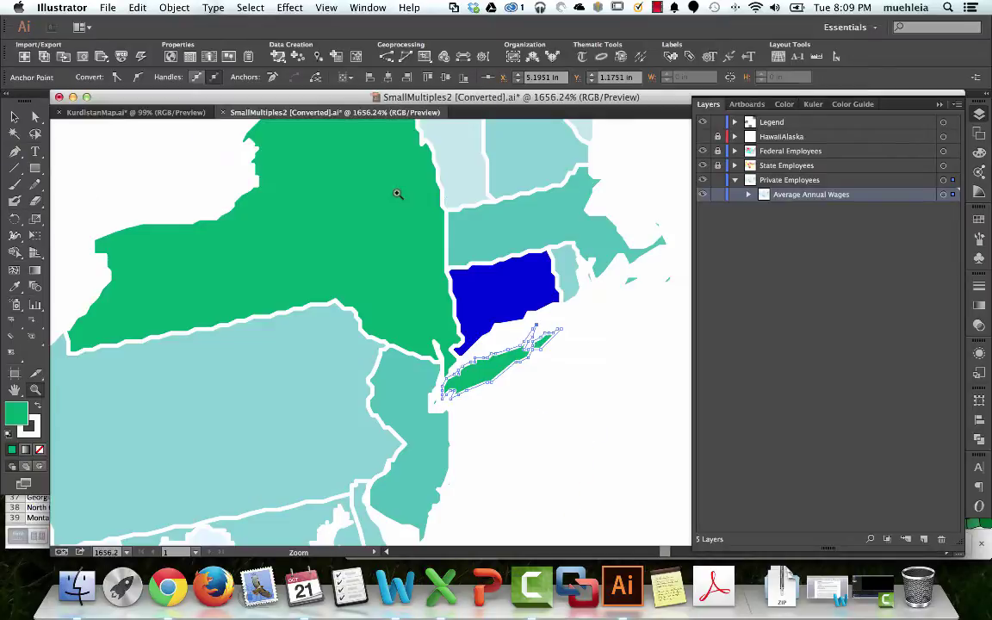
click(531, 280)
key(space)
drag(513, 282, 467, 244)
scroll(470, 266, right, 5)
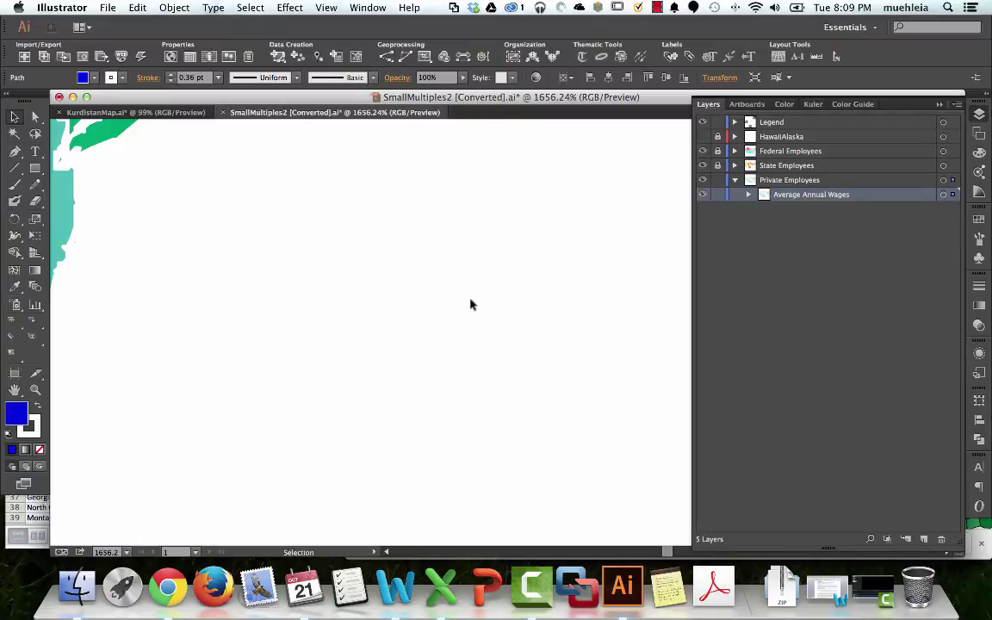
key(super+0)
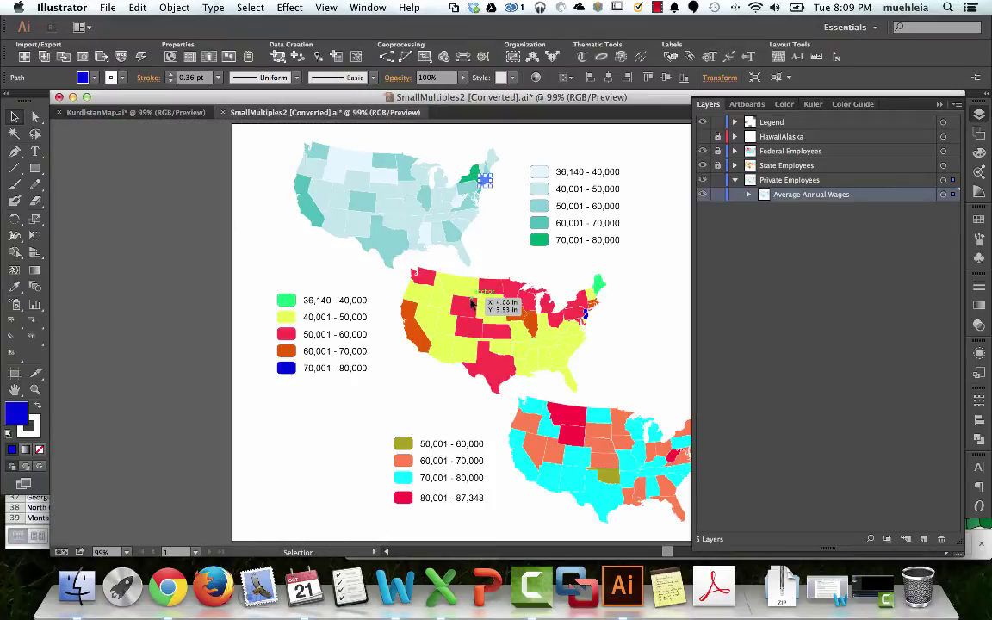
Fill Connecticut with the dark green swatch and deselect it
click(94, 77)
click(68, 113)
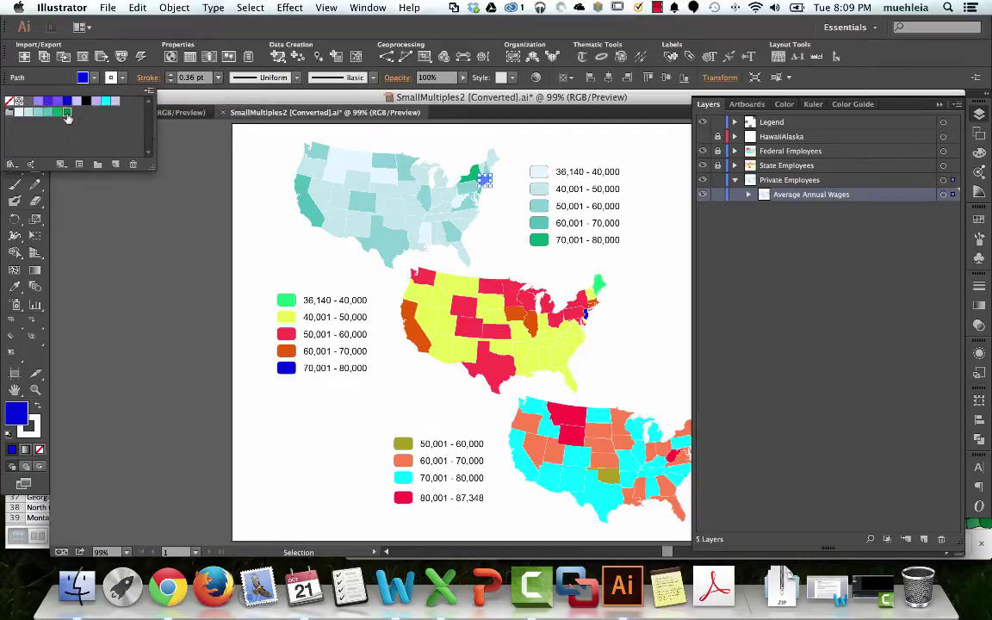
click(196, 181)
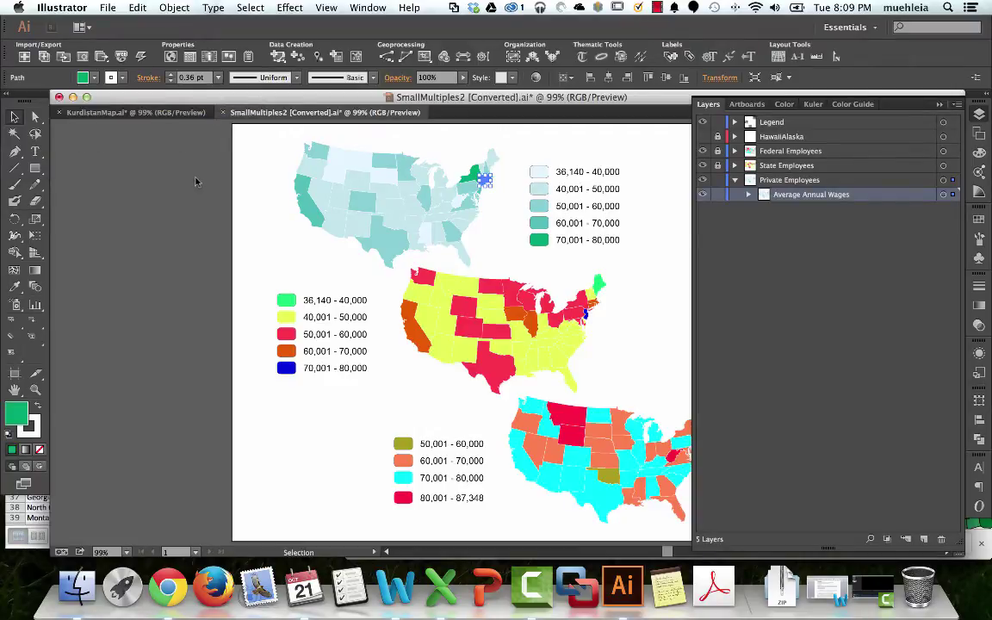
click(189, 161)
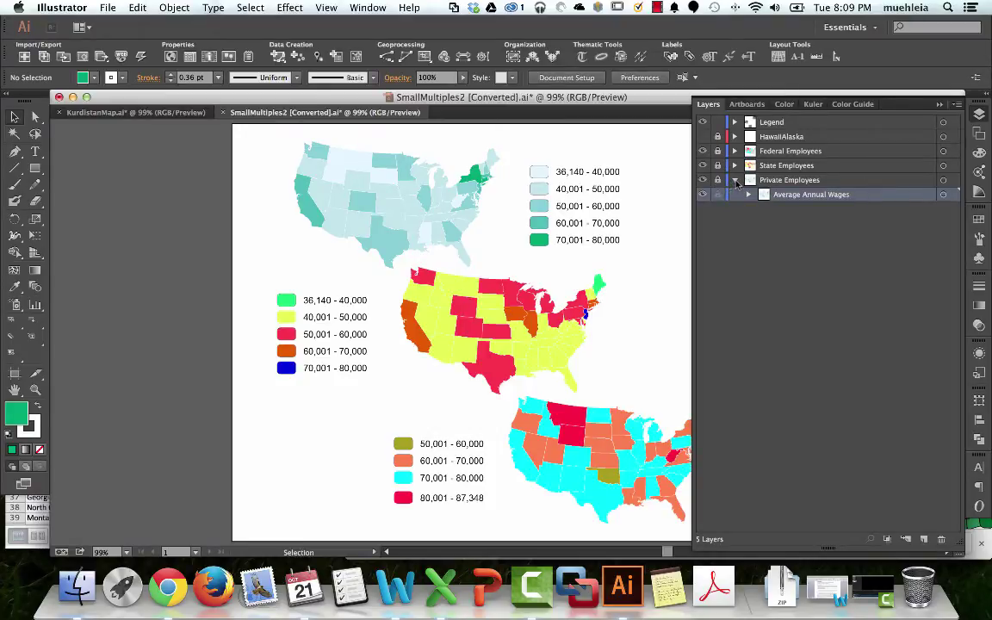
Collapse the Private Employees layer and direct-select the middle legend's green 36,140 - 40,000 swatch
click(735, 180)
click(735, 180)
click(735, 180)
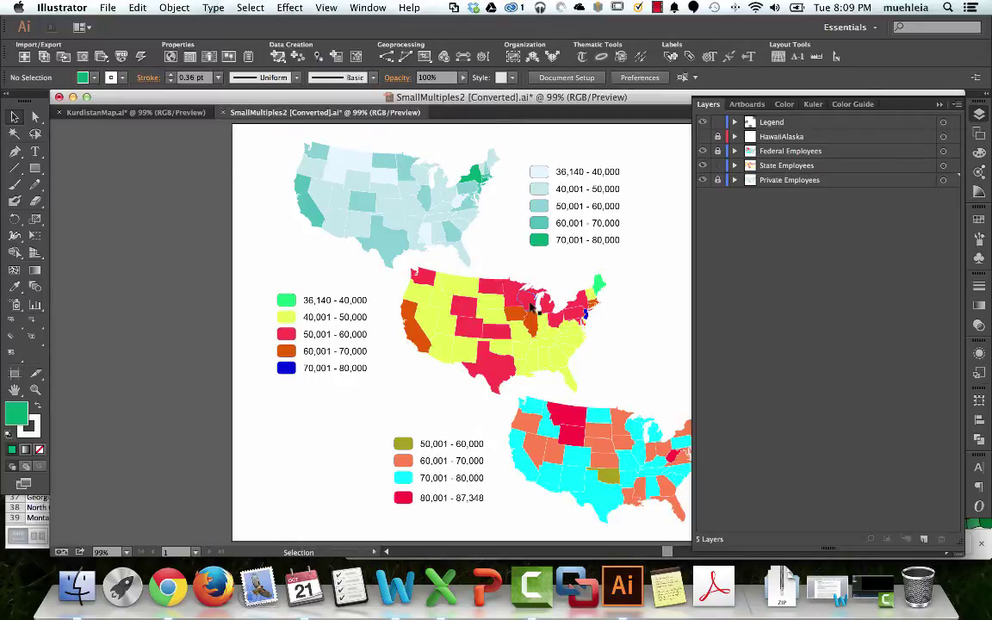
click(532, 306)
click(646, 316)
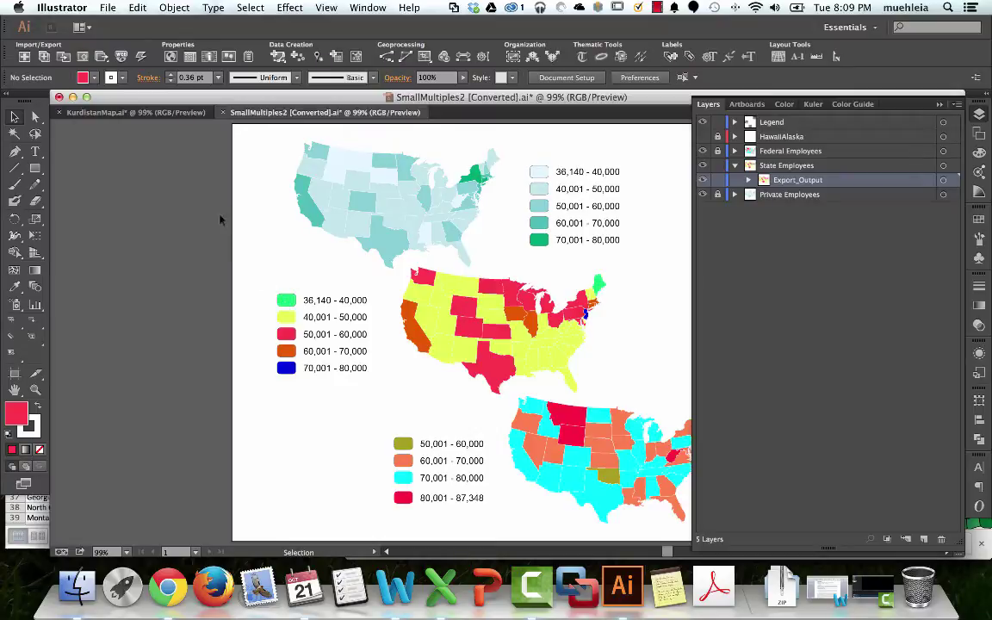
click(36, 116)
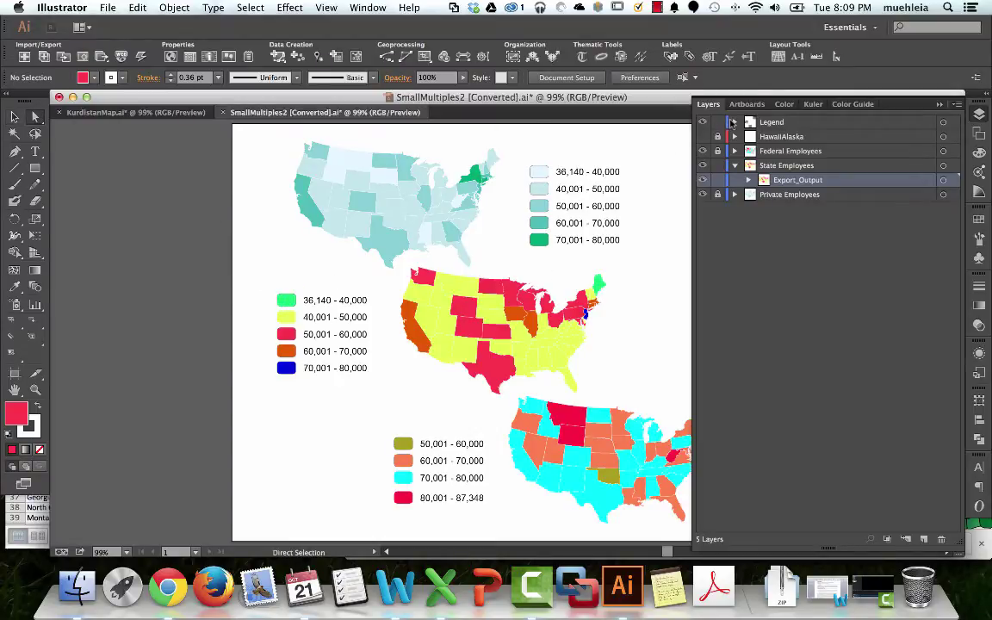
click(734, 122)
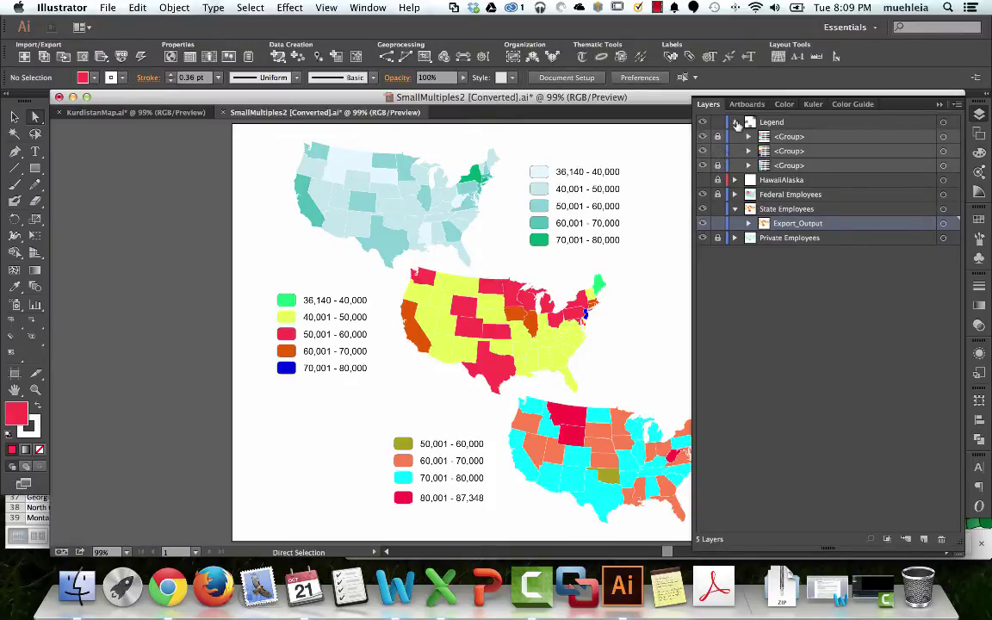
click(734, 122)
click(286, 301)
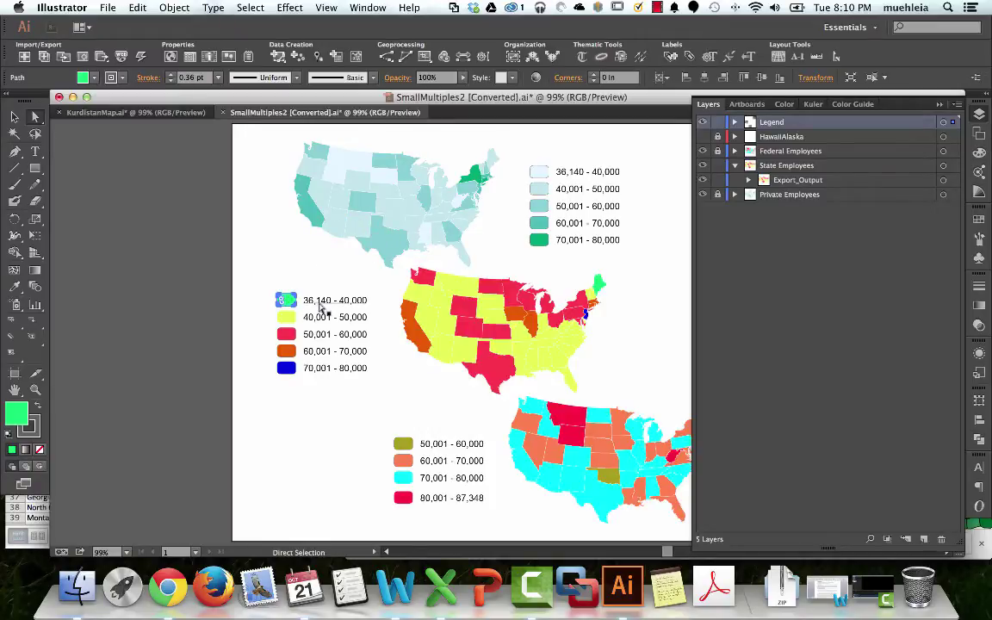
Select all 36,140 - 40,000 green shapes and eyedrop the top legend's palest colour onto them
click(250, 8)
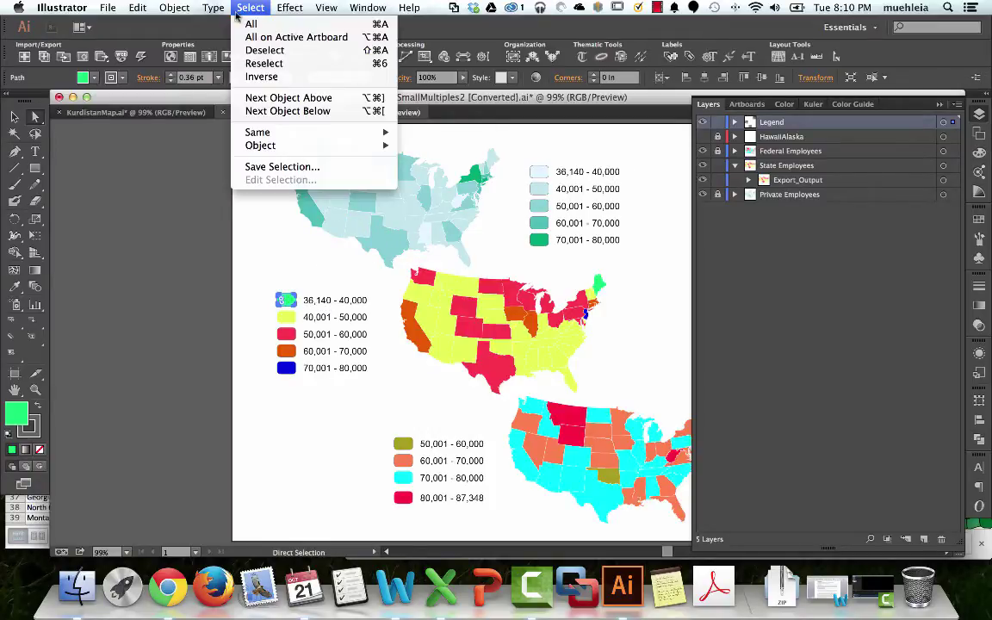
mouse_move(238, 131)
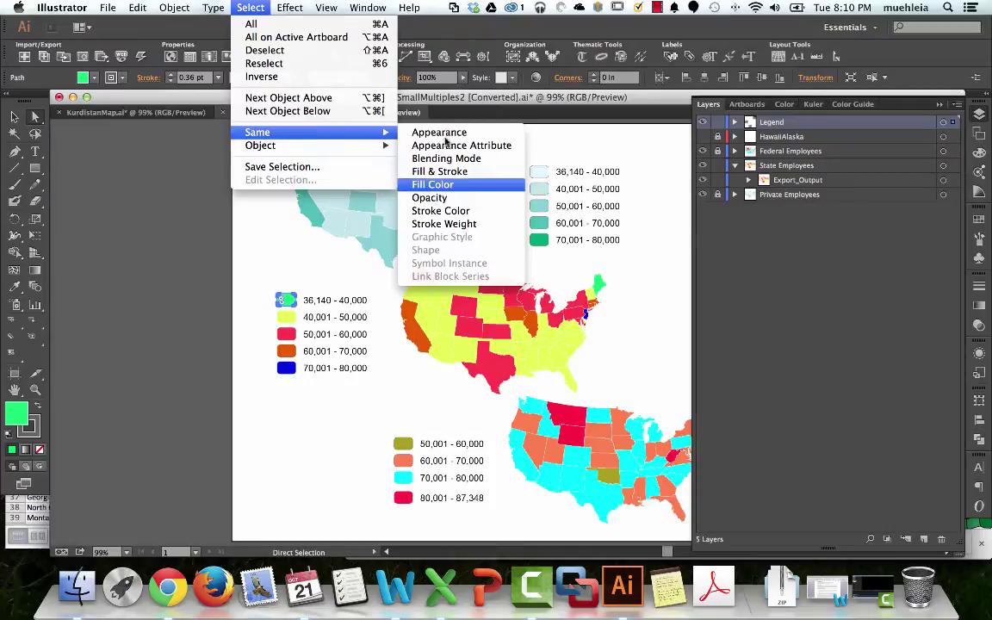
click(433, 184)
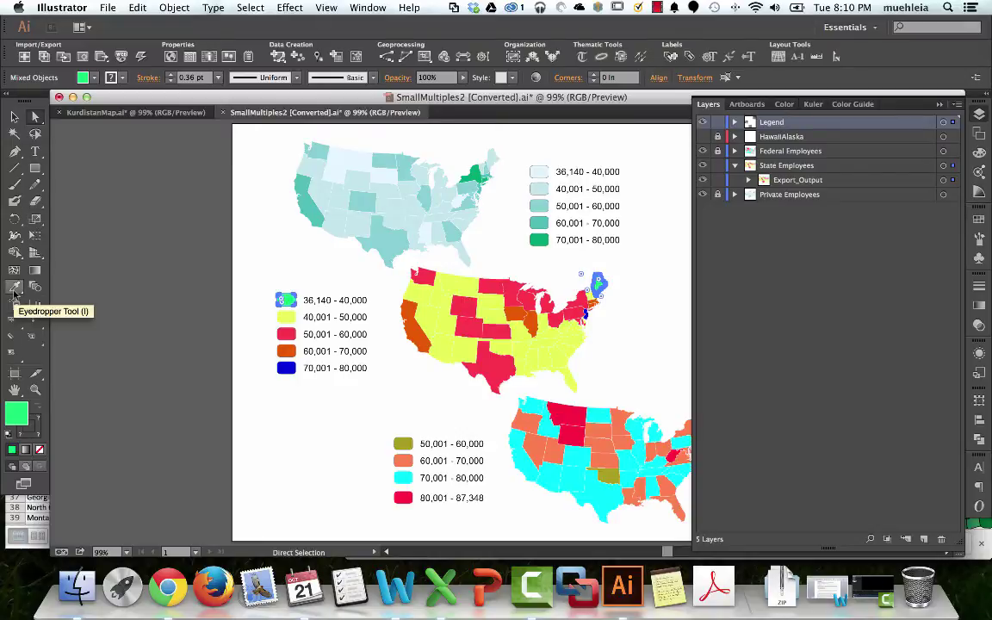
drag(15, 295, 80, 295)
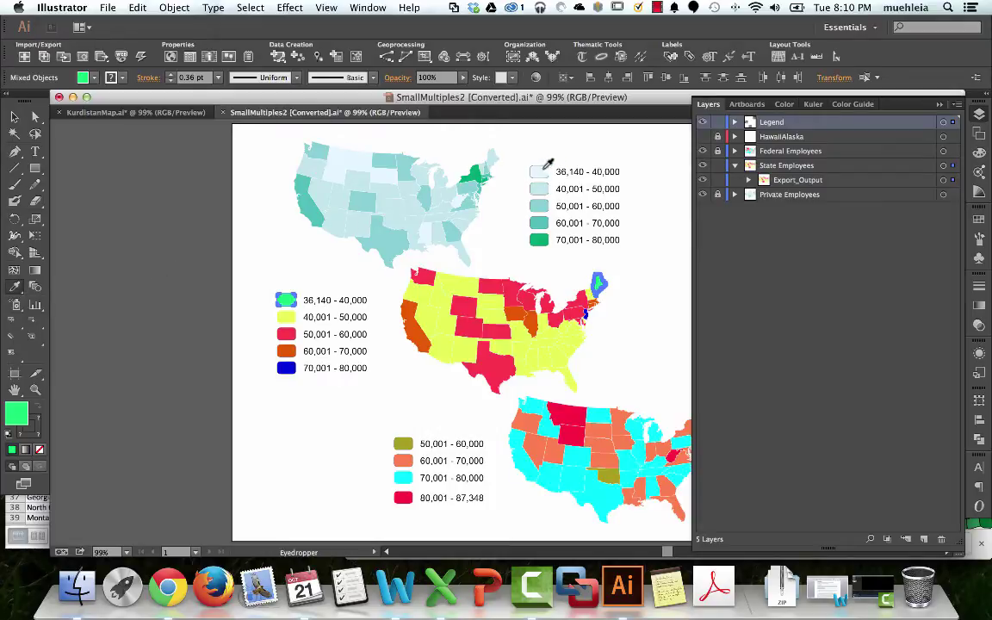
click(389, 171)
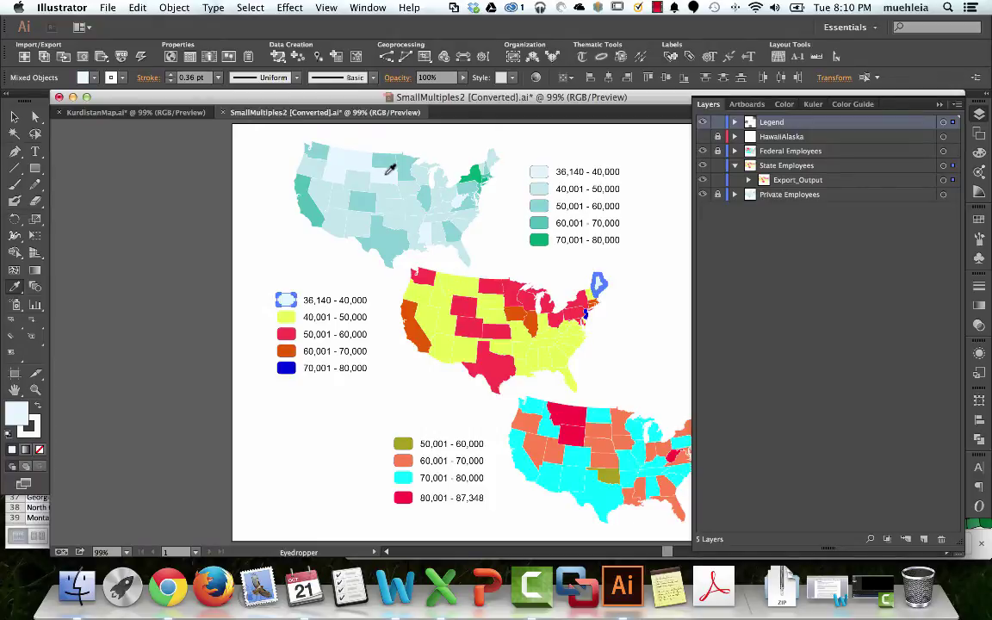
click(14, 116)
click(172, 232)
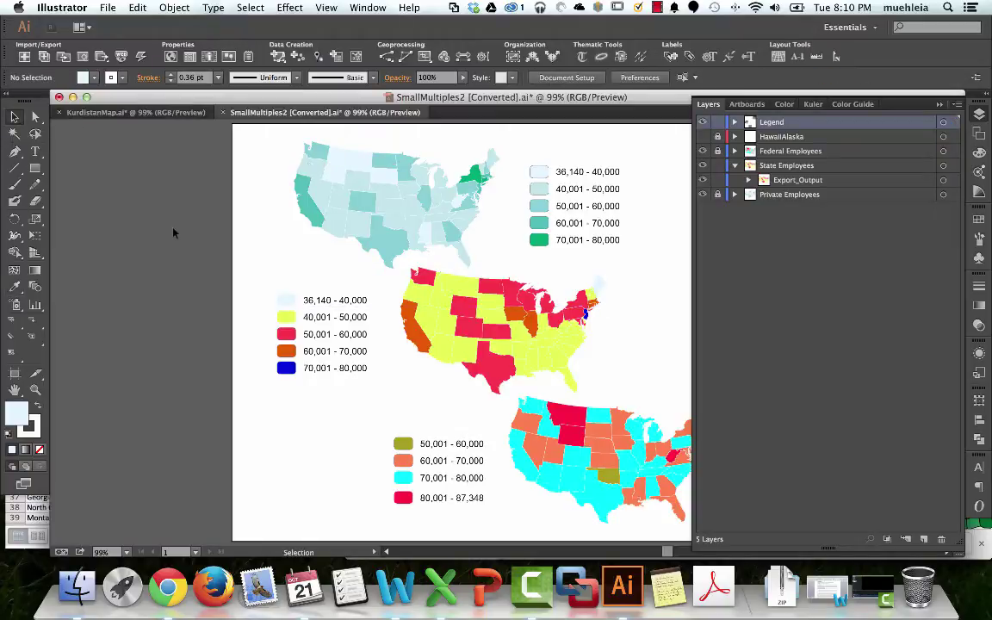
Select all yellow 40,001 - 50,000 shapes and sample the matching top-legend colour onto them
click(284, 317)
click(240, 303)
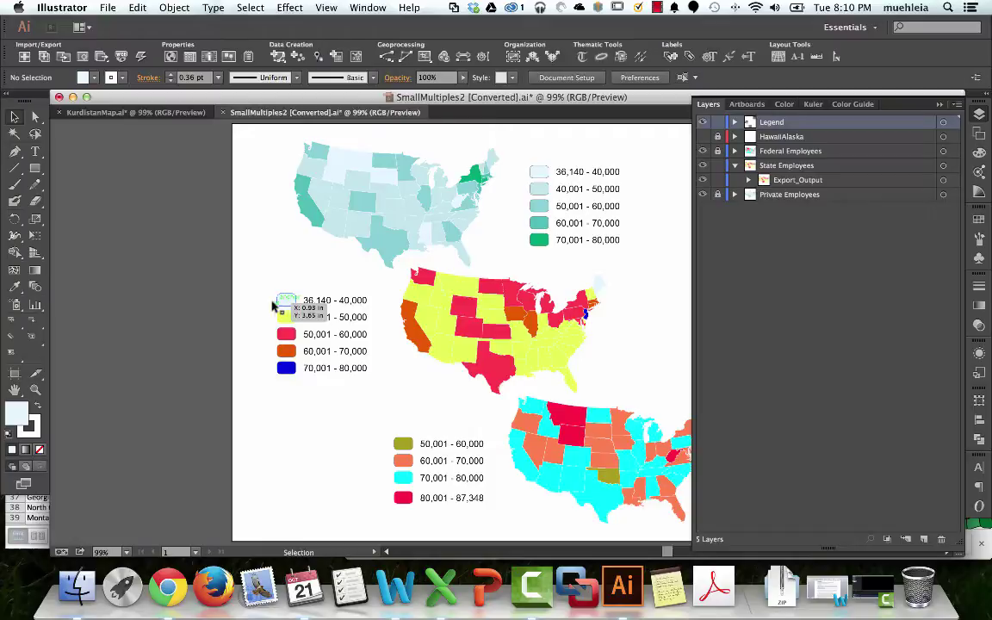
key(a)
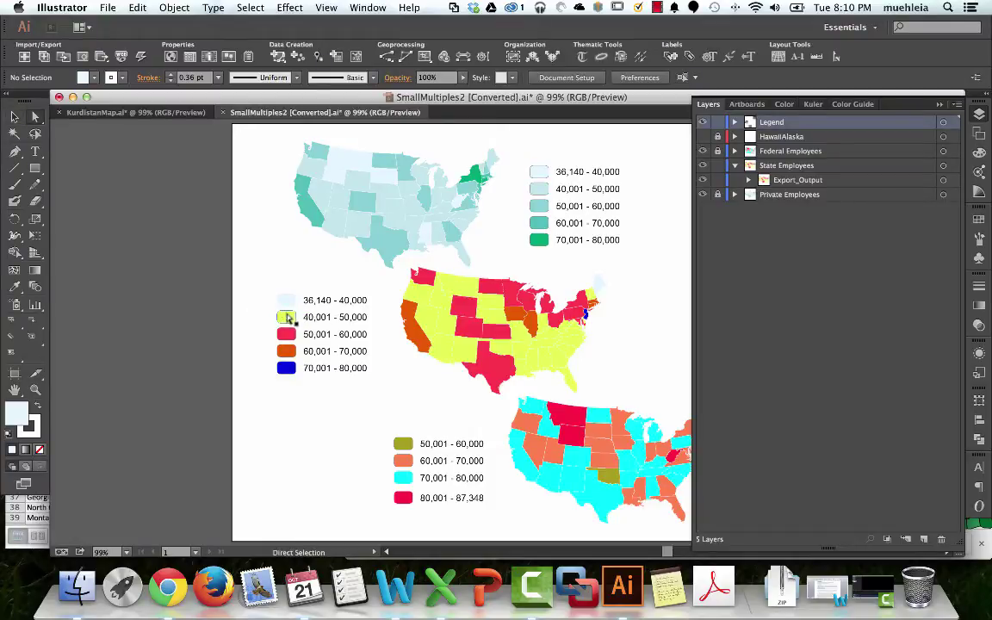
click(292, 318)
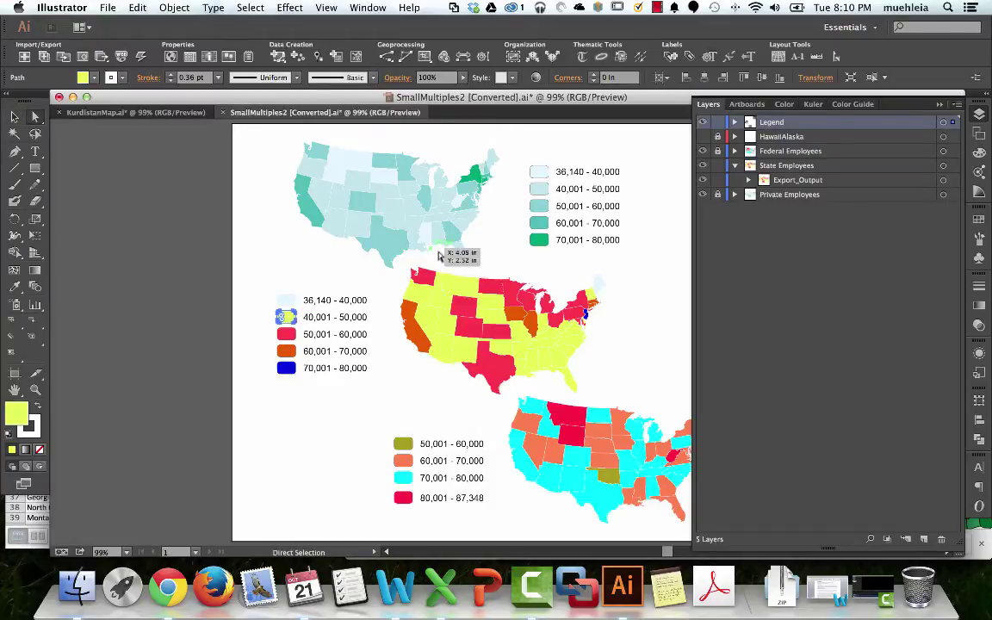
click(258, 7)
mouse_move(284, 132)
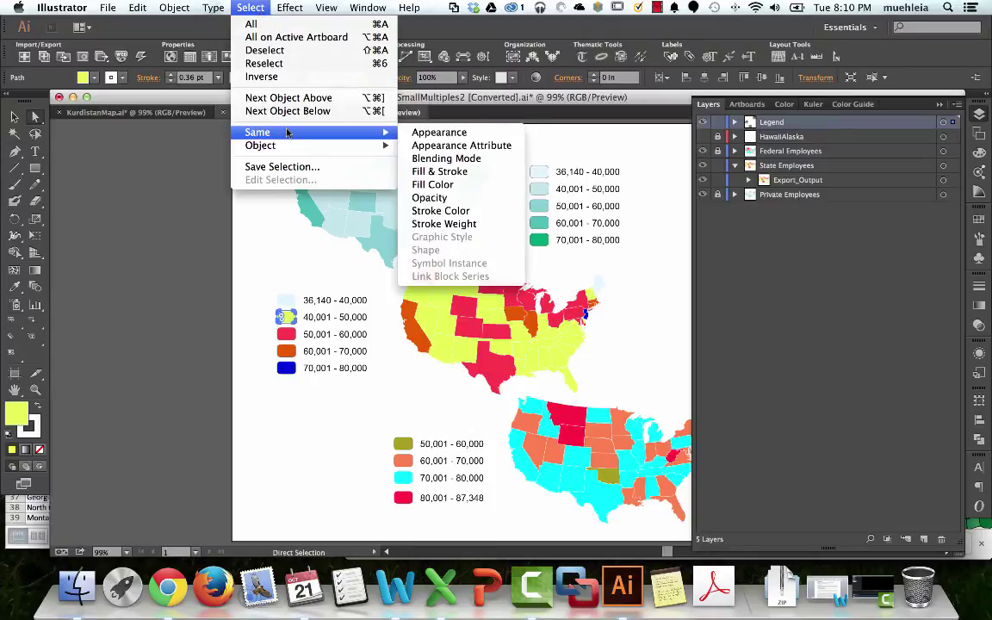
click(426, 185)
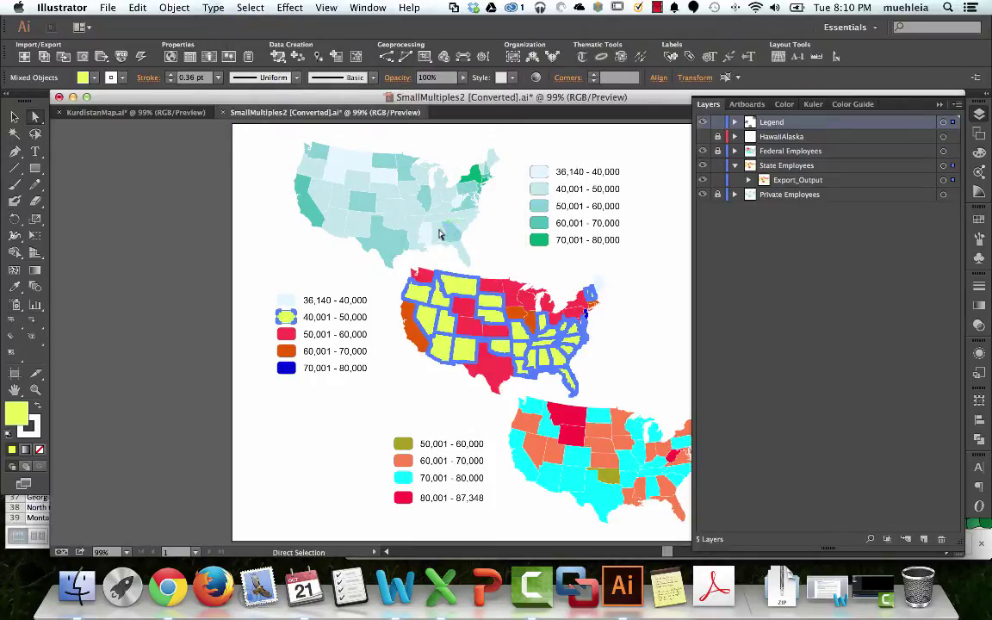
key(i)
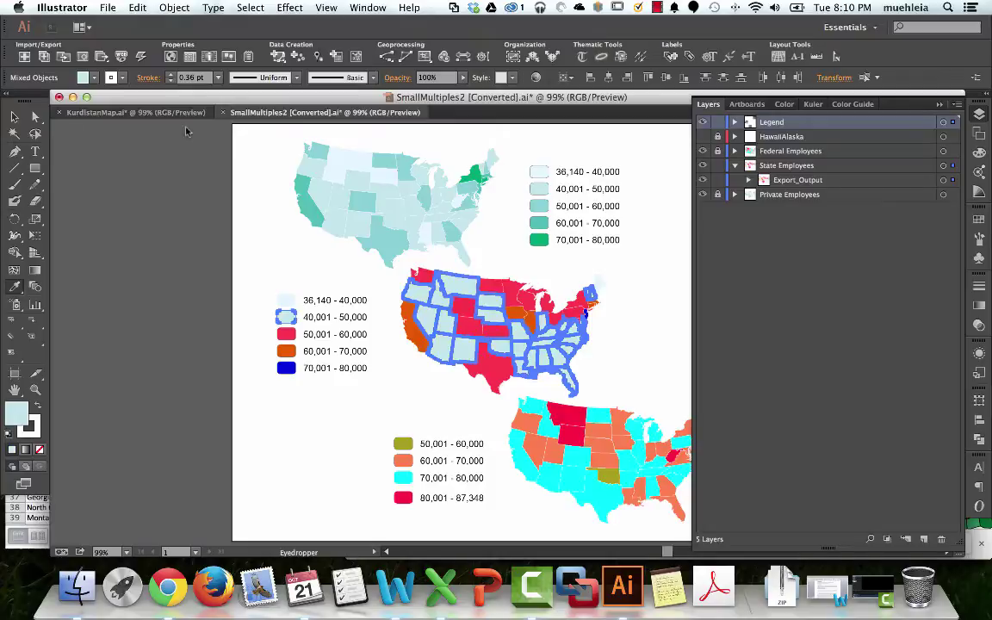
click(15, 116)
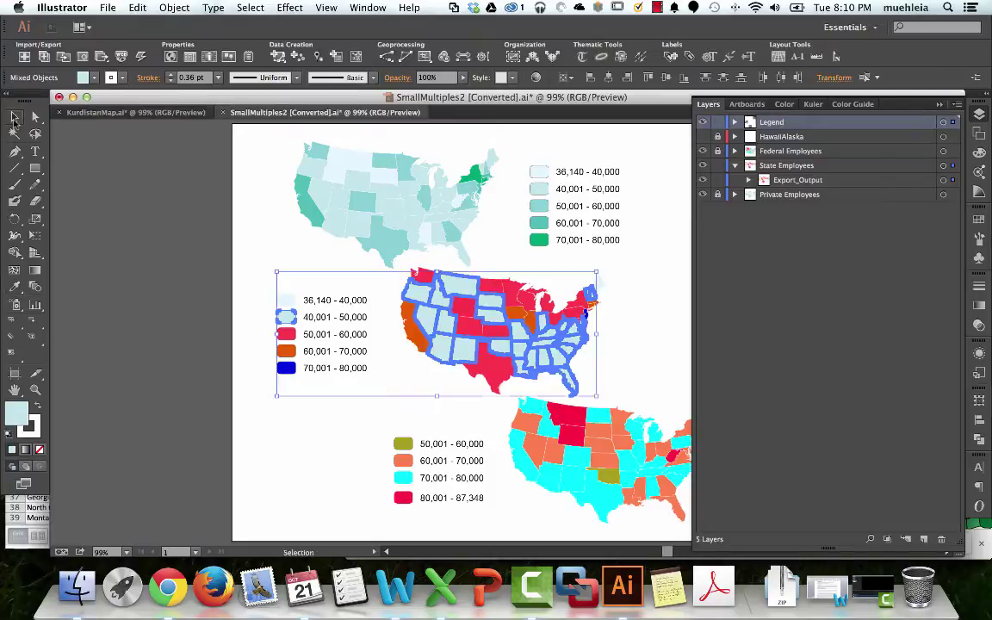
click(182, 231)
Select all red 50,001 - 60,000 shapes and eyedrop the top map's teal onto them
key(a)
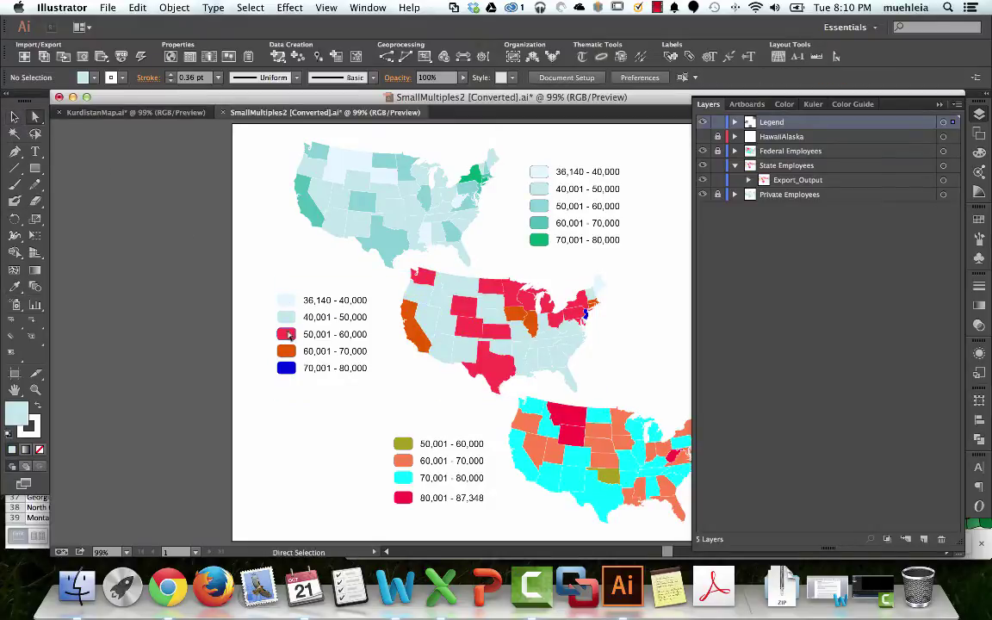
click(286, 334)
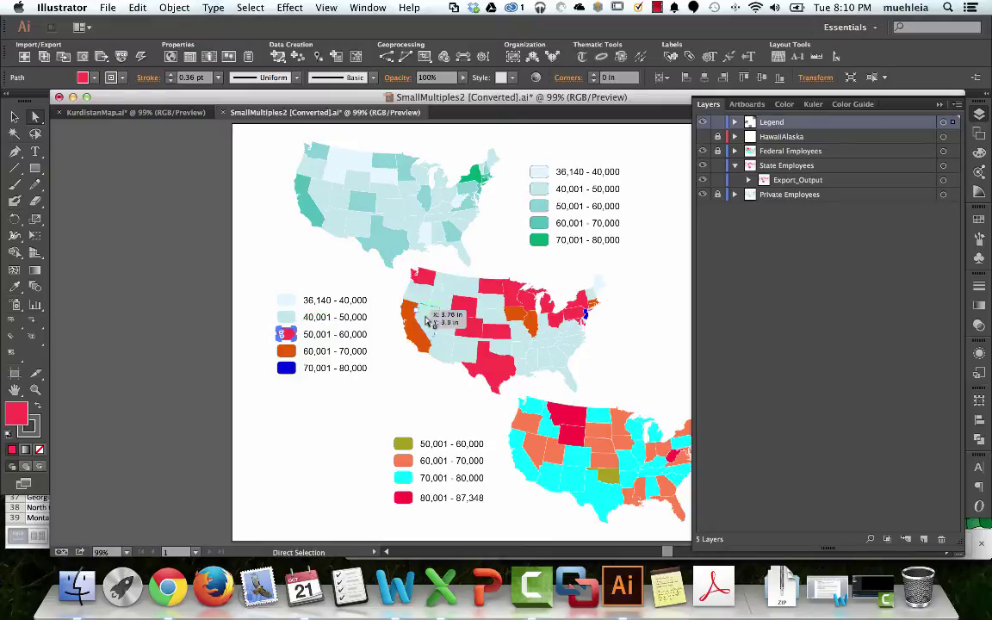
click(251, 7)
mouse_move(344, 132)
click(492, 189)
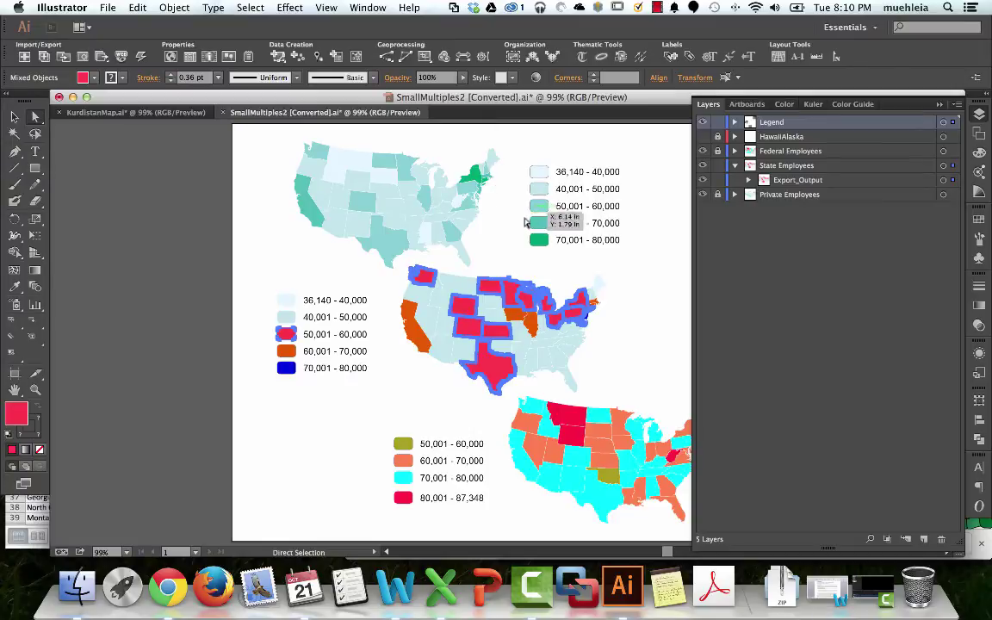
key(i)
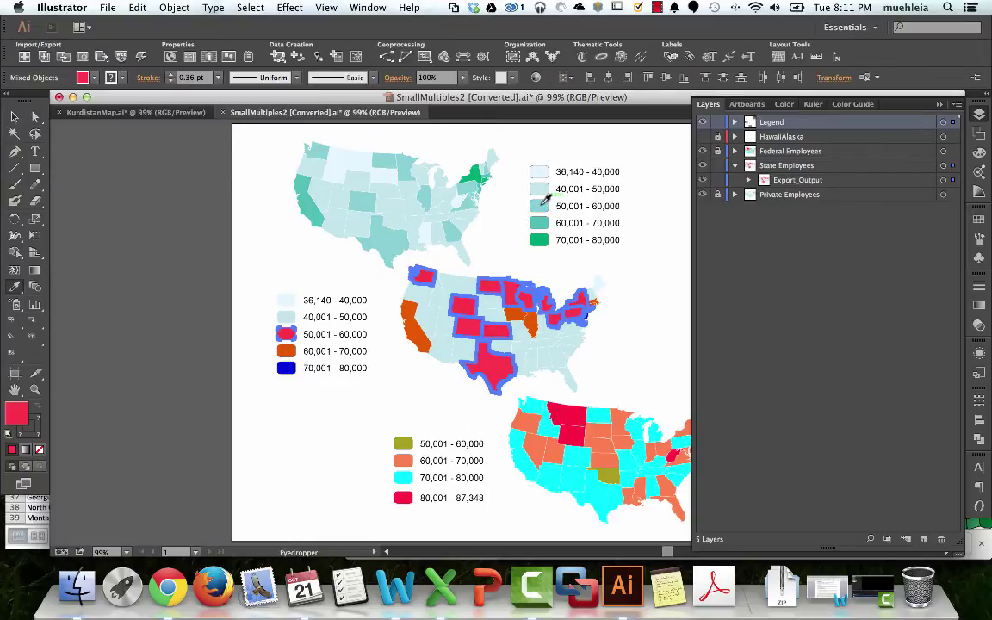
click(365, 197)
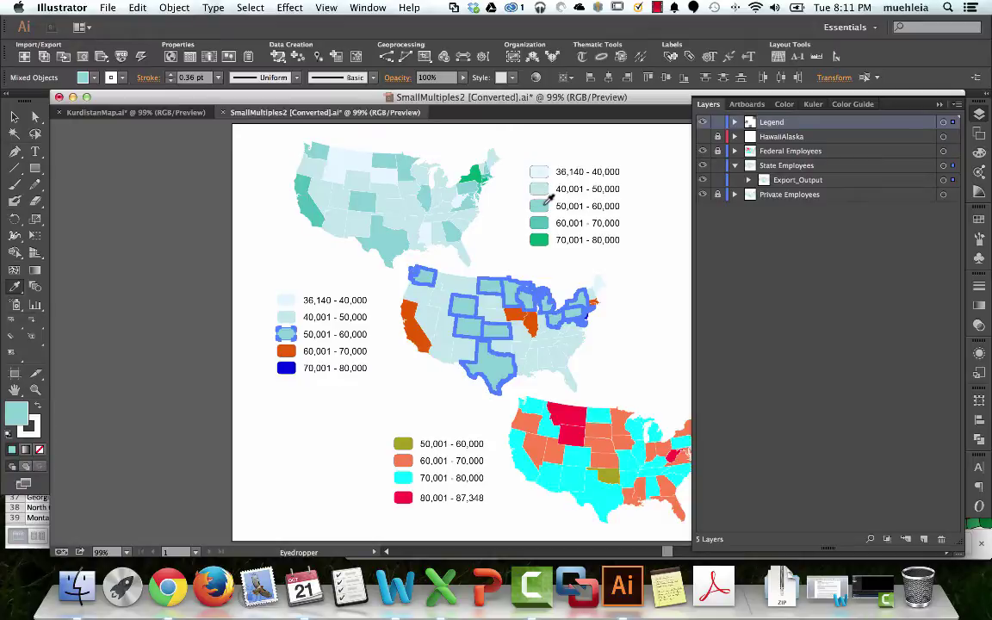
click(13, 119)
click(35, 117)
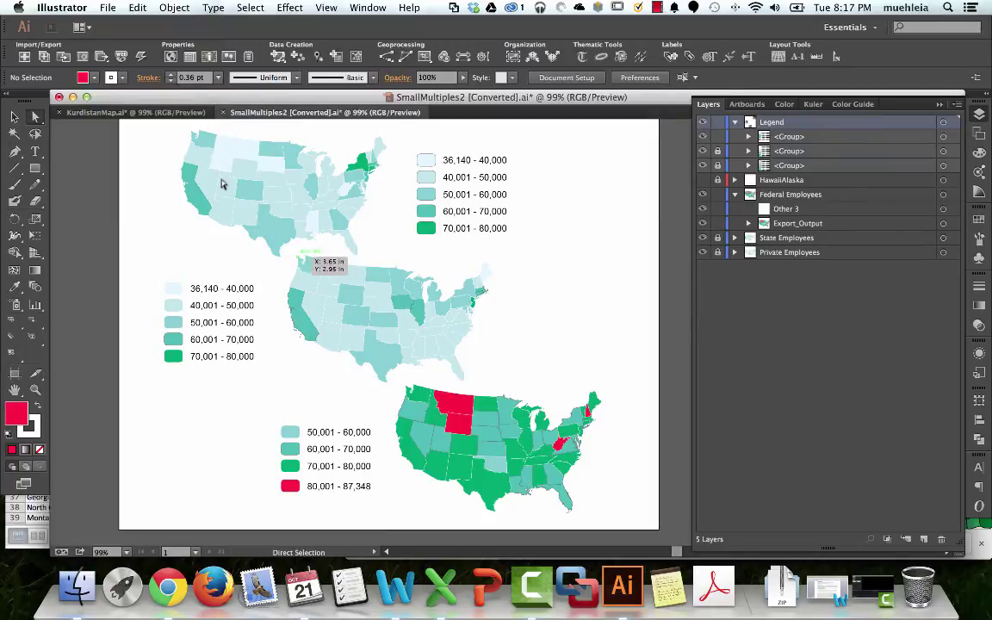
Fill the red 80,001 - 87,348 swatch and all matching states with dark green, then deselect
click(290, 485)
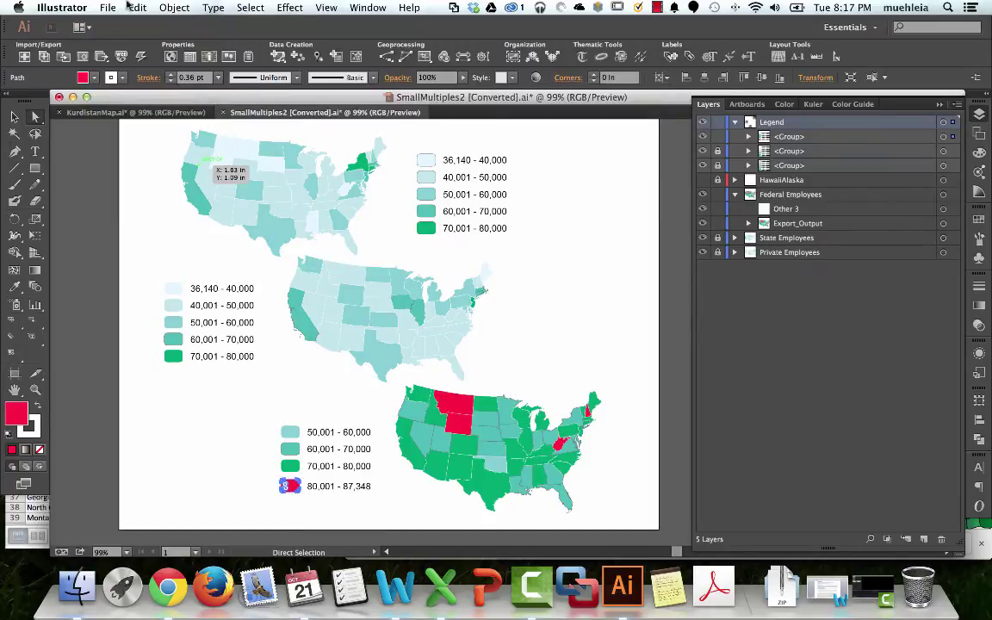
click(176, 8)
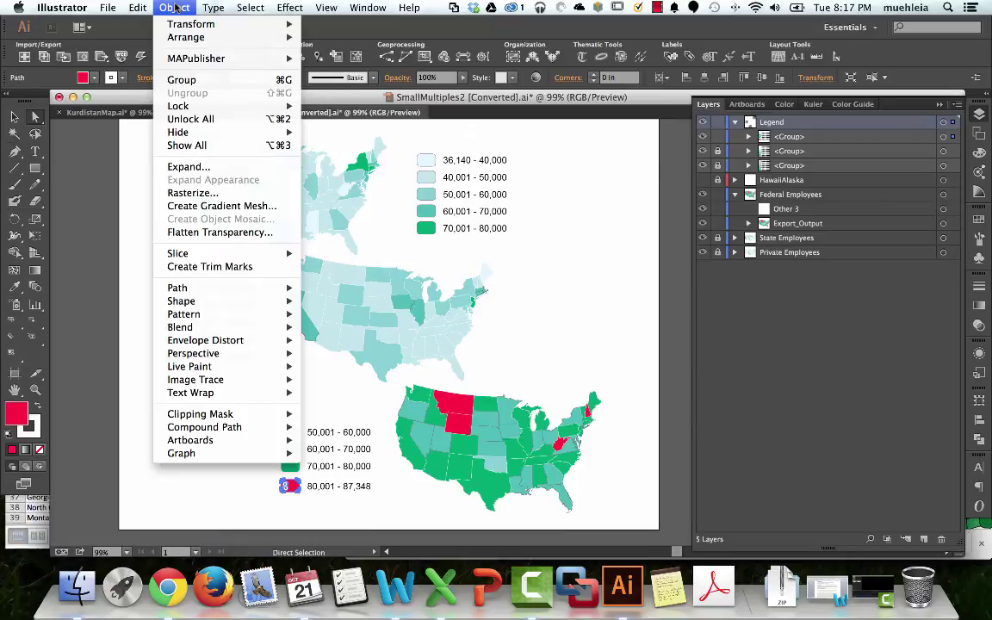
click(251, 7)
mouse_move(250, 132)
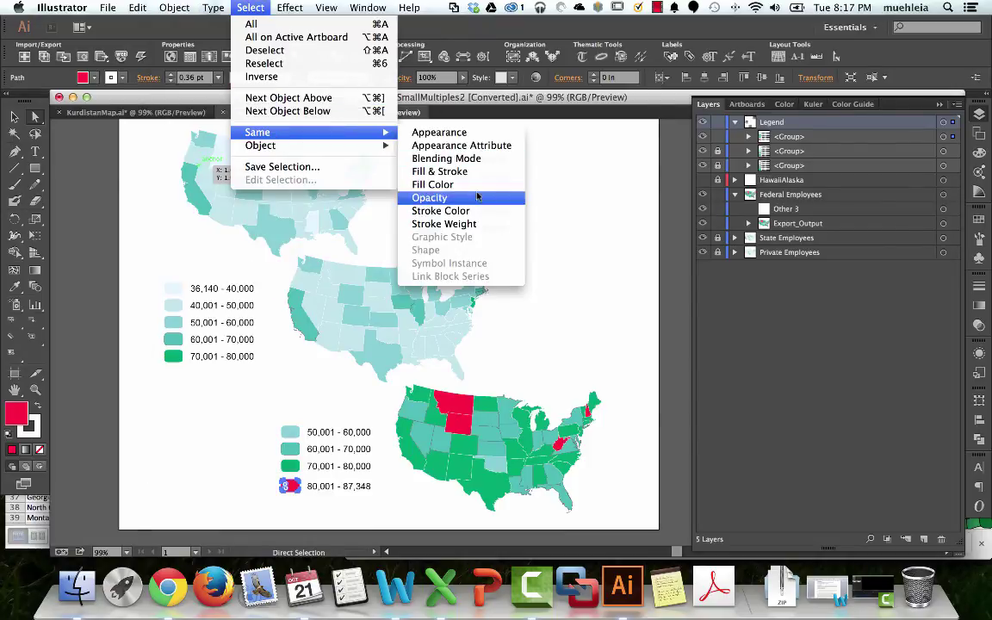
click(435, 184)
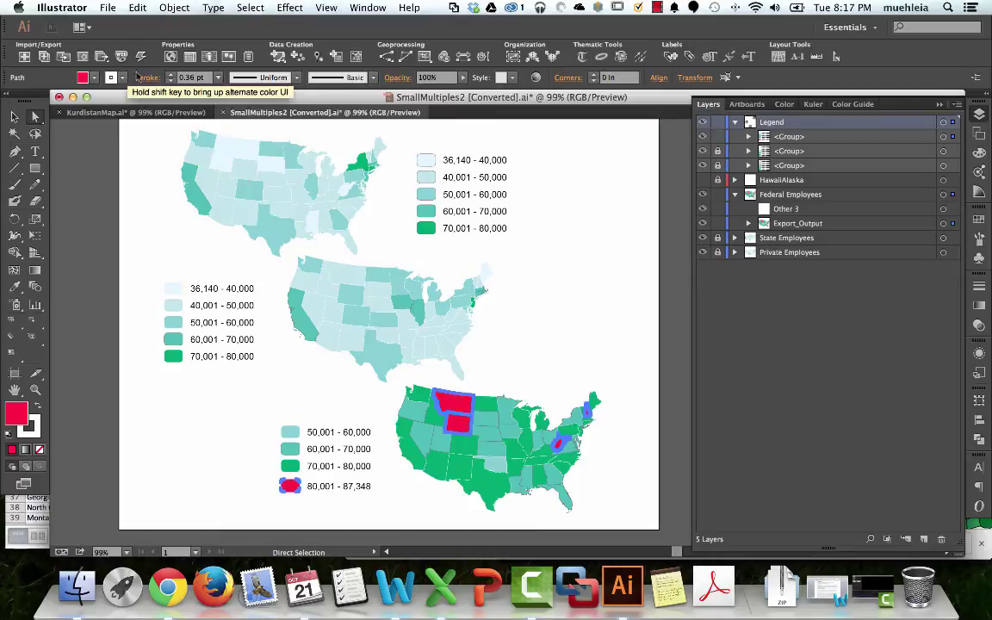
click(95, 78)
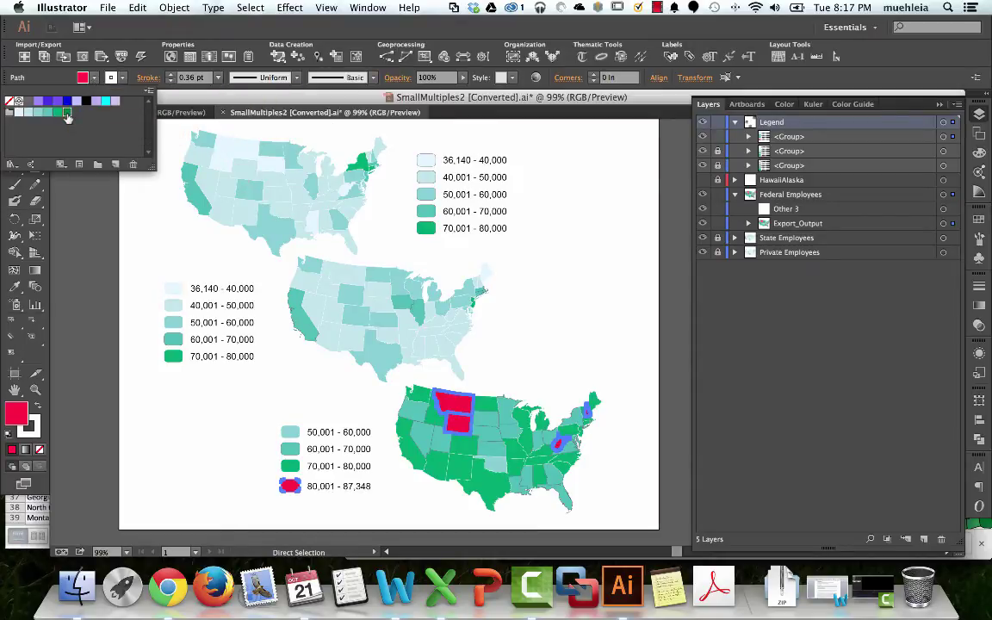
click(67, 115)
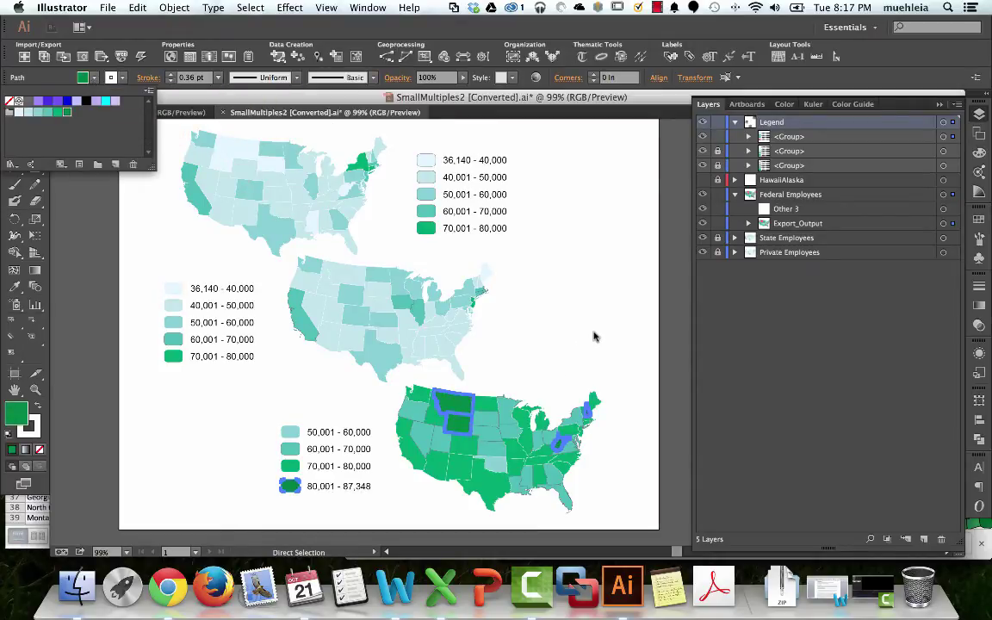
click(593, 336)
click(590, 331)
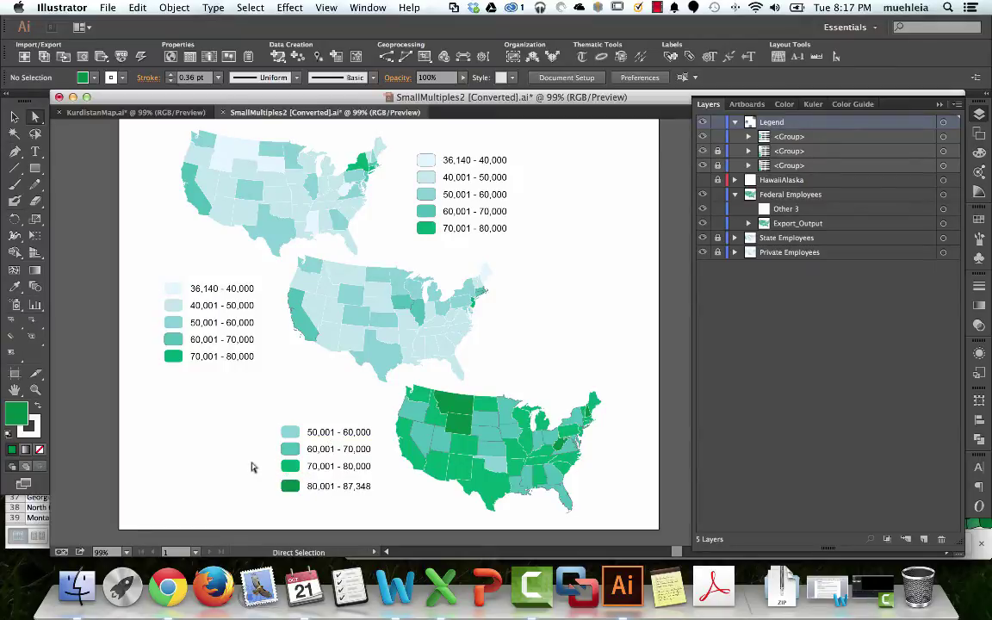
Drag the 80,001 - 87,348 swatch and label beneath the left legend's 70,001 - 80,000 entry
click(290, 487)
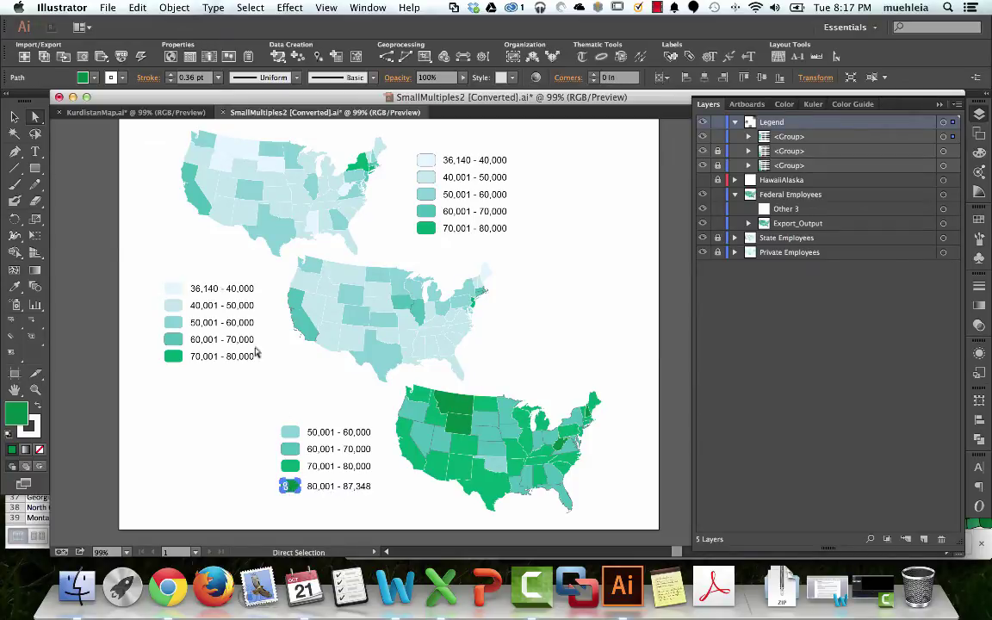
shift+click(328, 492)
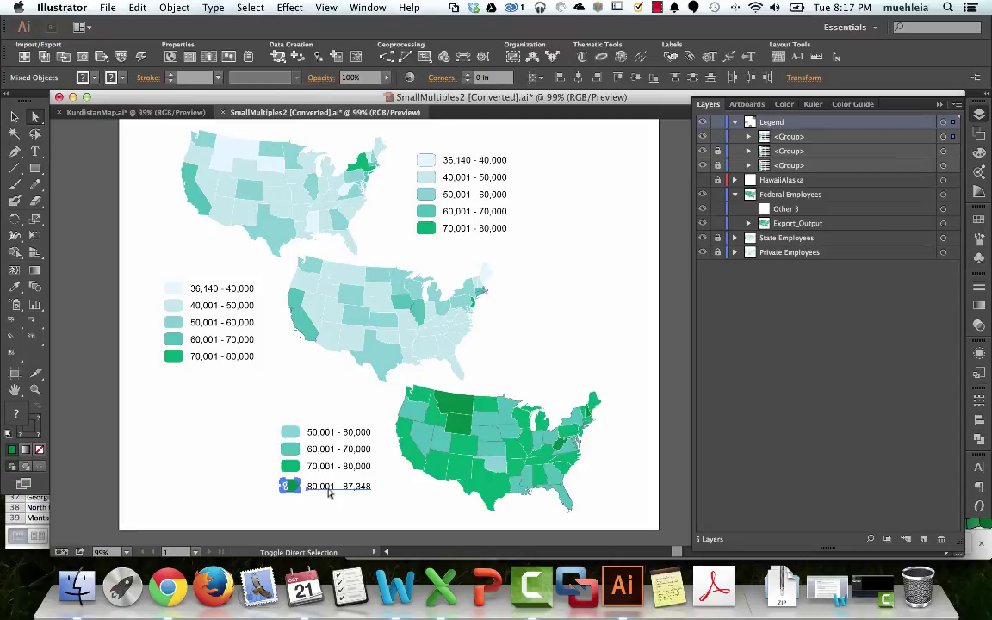
drag(292, 487, 176, 379)
click(145, 341)
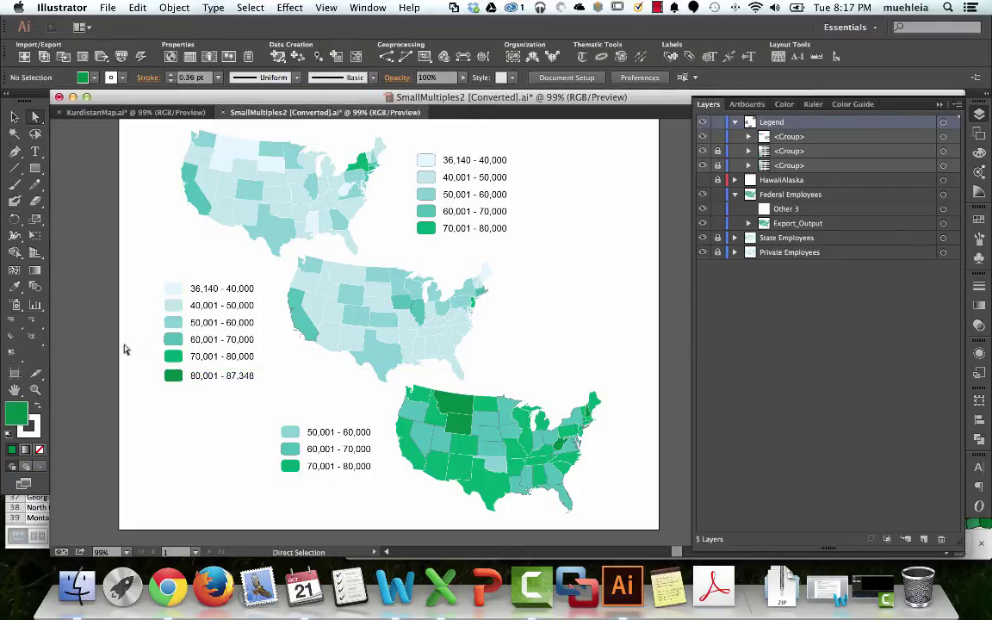
key(v)
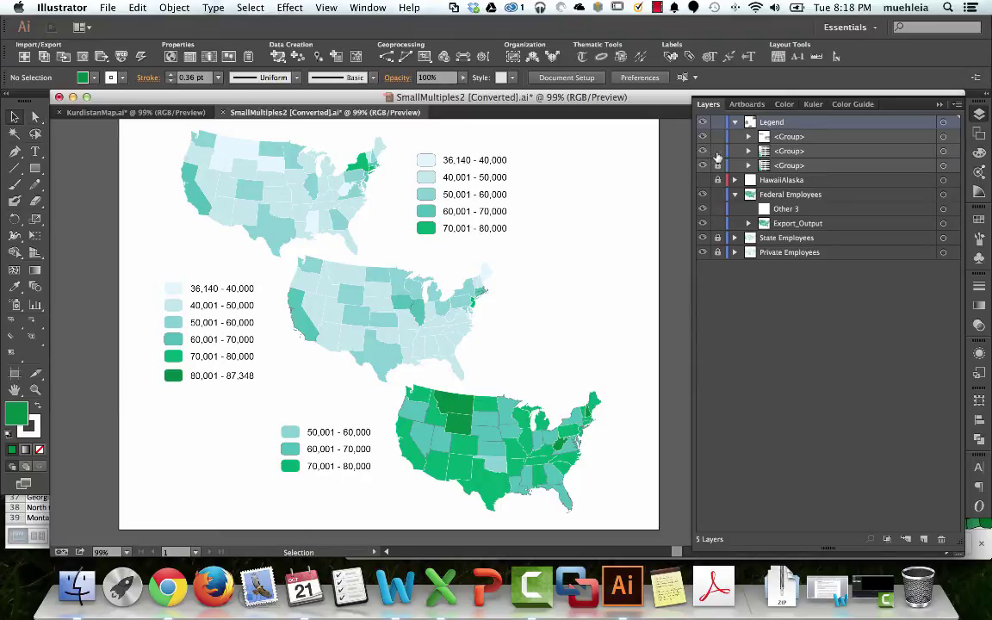
Delete the duplicate top-right legend and the bottom legend's three leftover swatches and labels
drag(385, 143, 172, 284)
key(super+g)
click(289, 432)
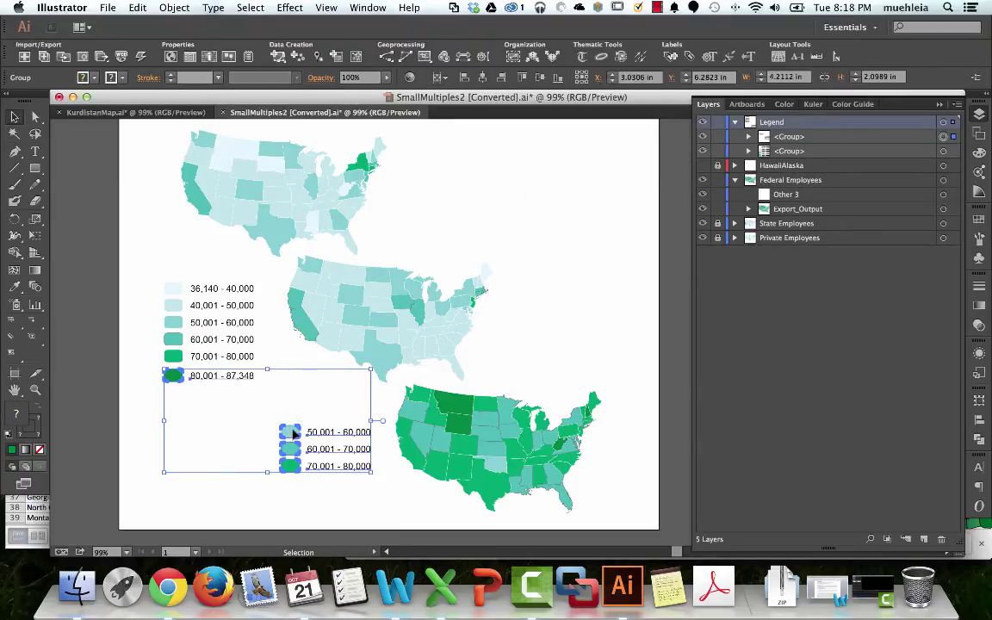
double_click(292, 433)
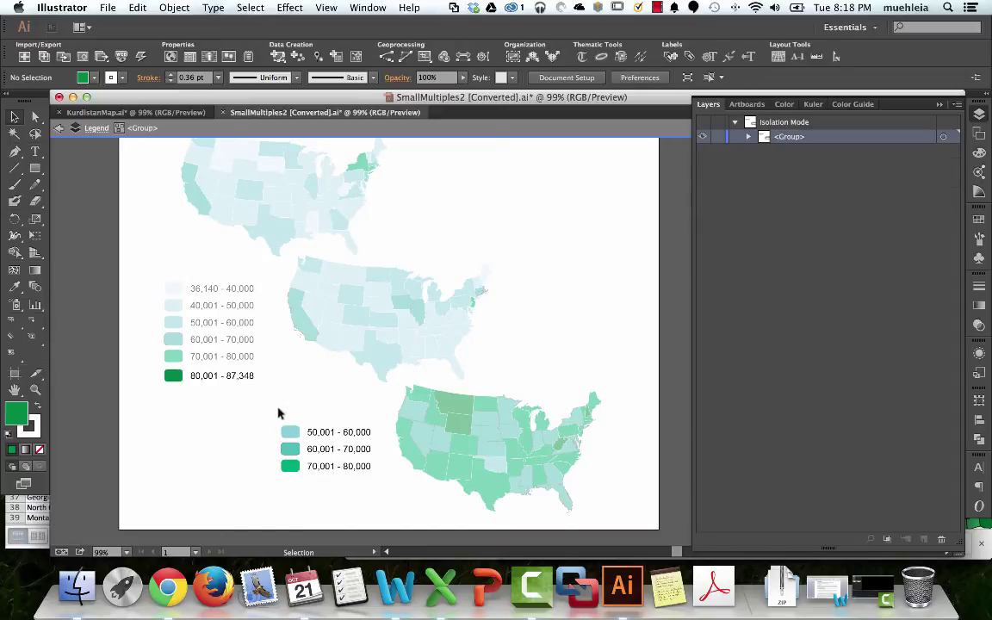
double_click(278, 413)
click(289, 432)
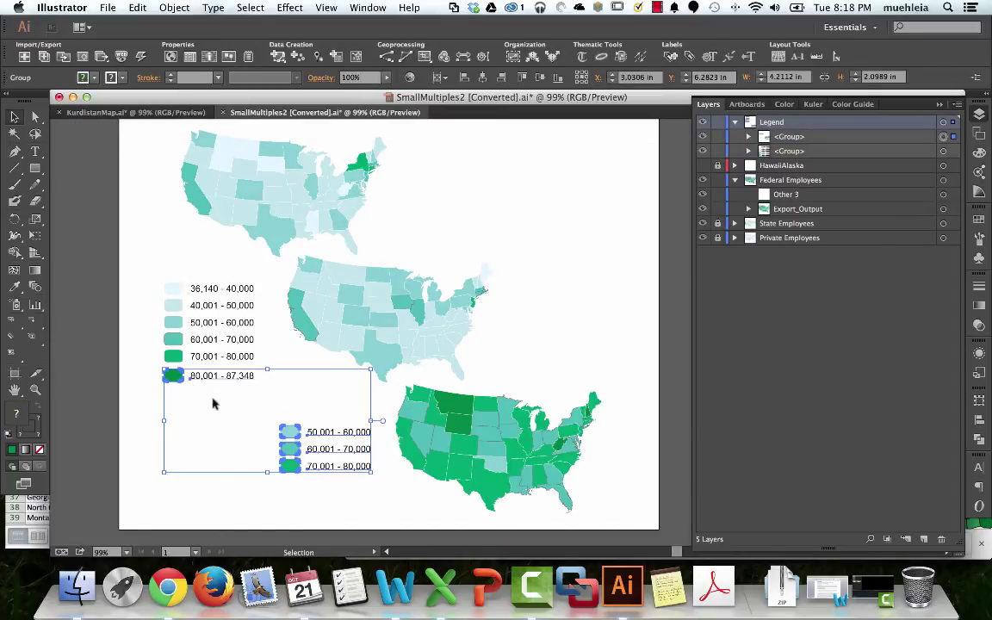
key(super)
key(super)
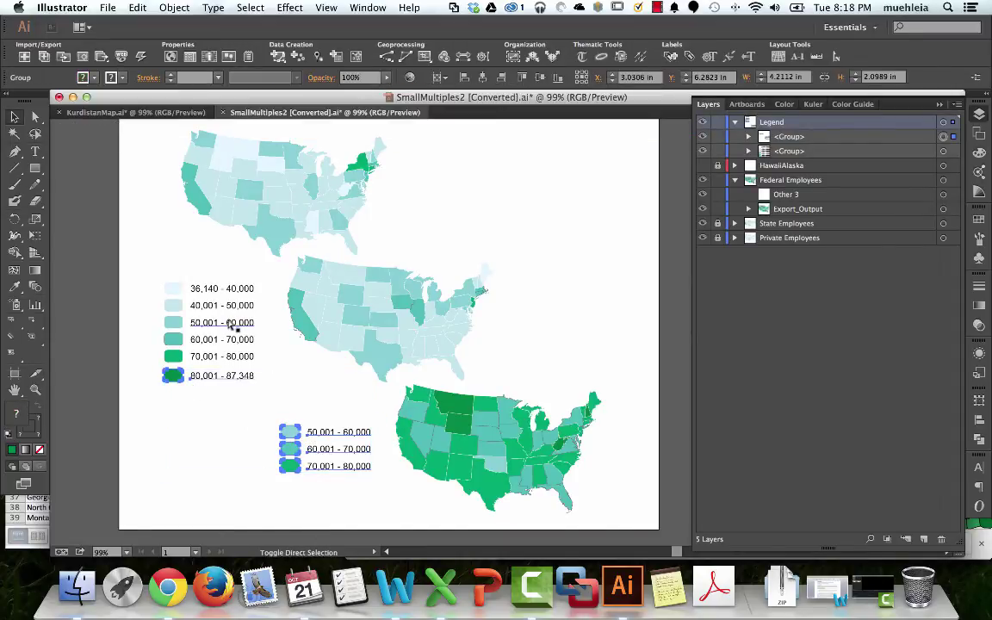
key(super+shift+g)
key(super+shift+a)
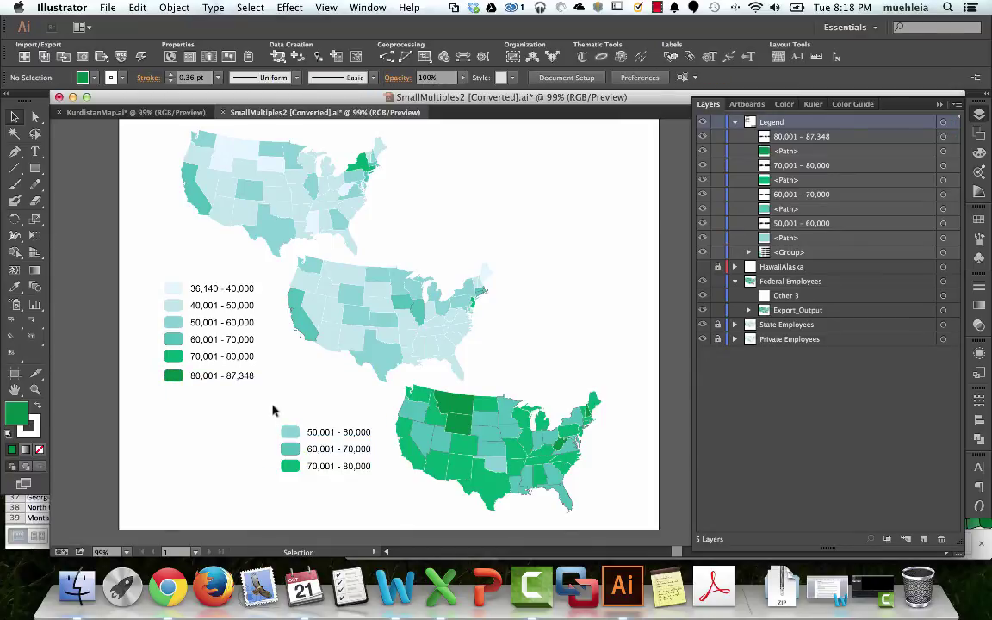
drag(264, 410, 328, 491)
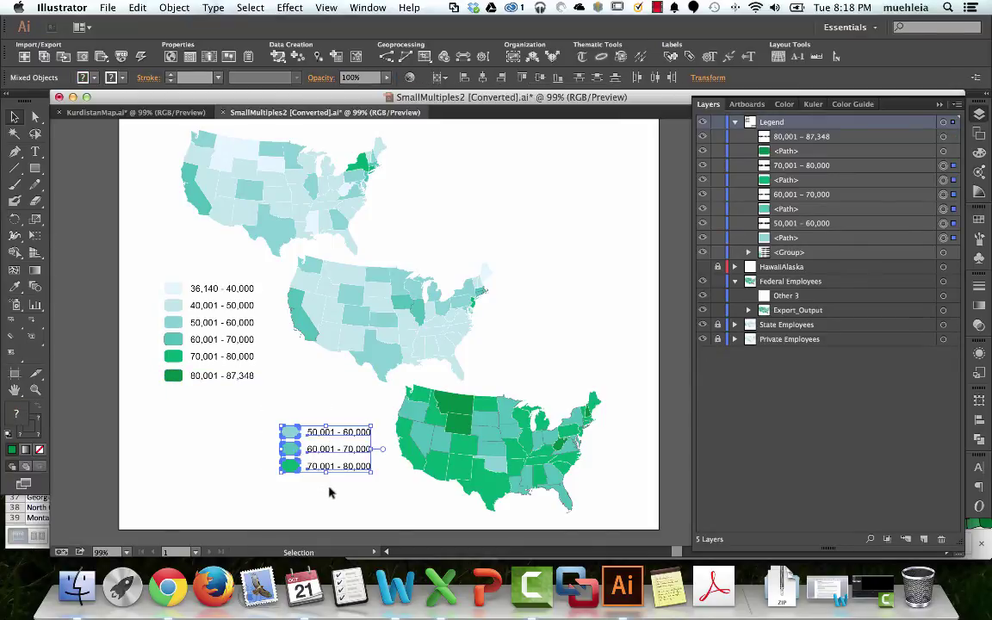
key(Delete)
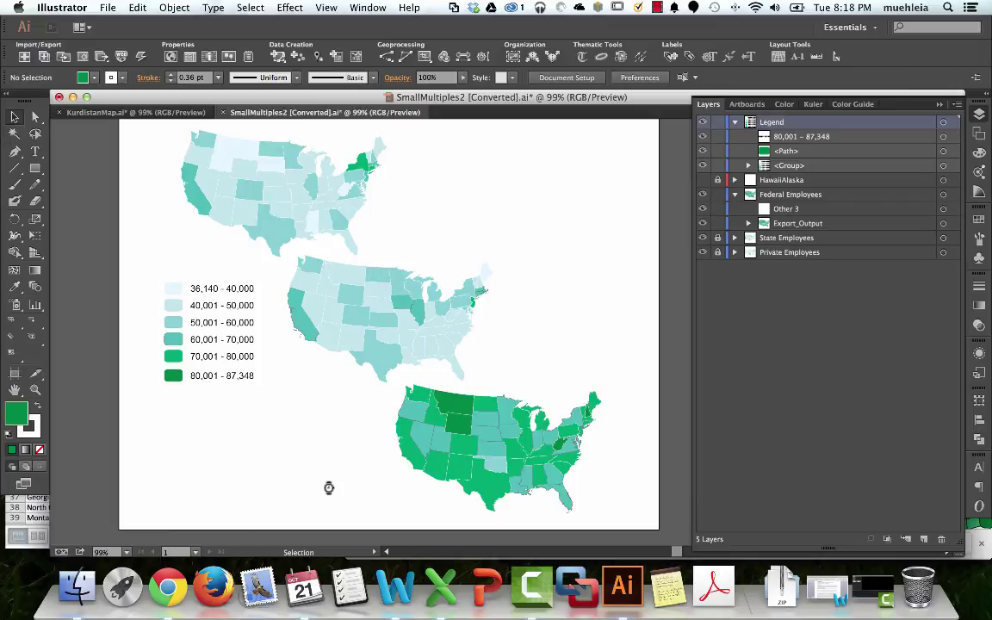
Select the 80,001 - 87,348 swatch together with its label under the left legend
click(175, 323)
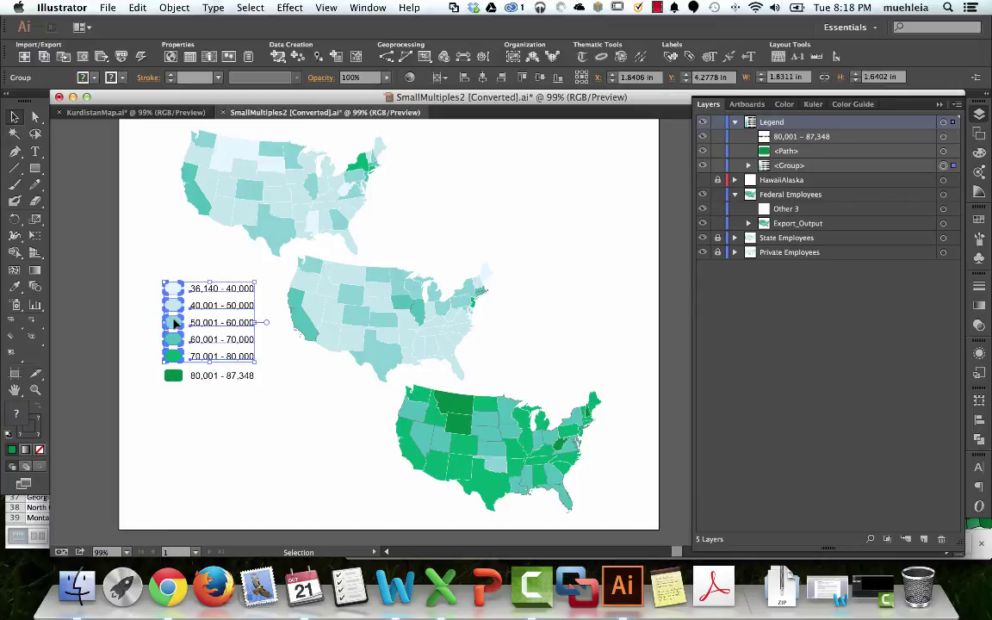
click(172, 376)
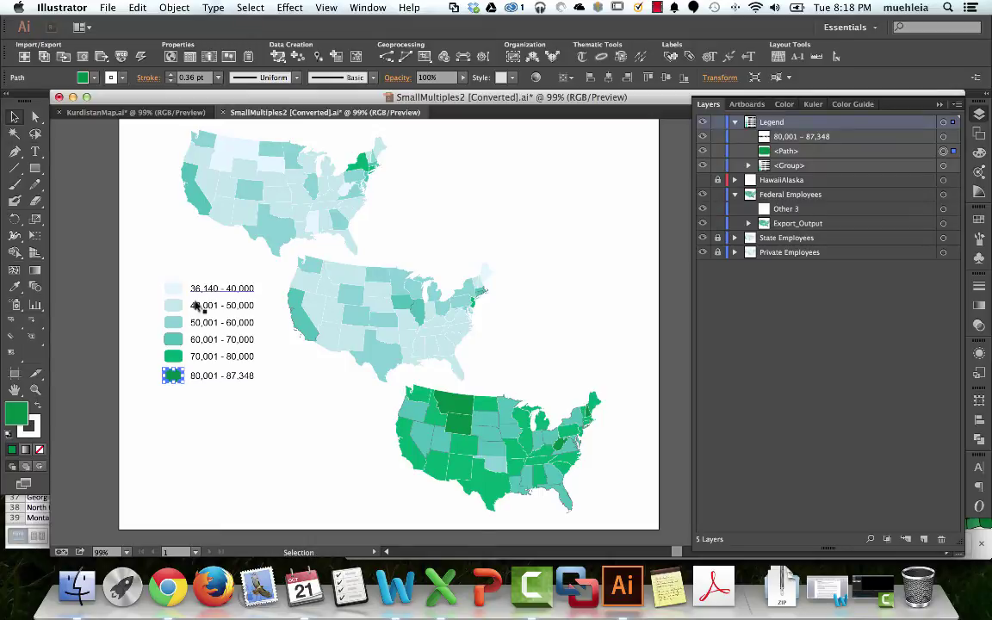
click(152, 260)
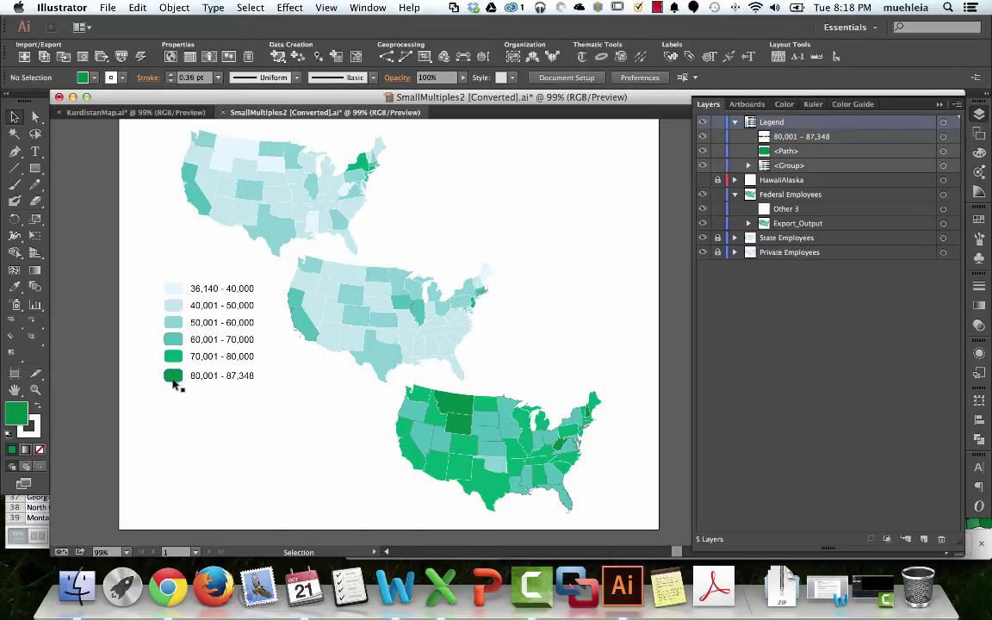
click(171, 379)
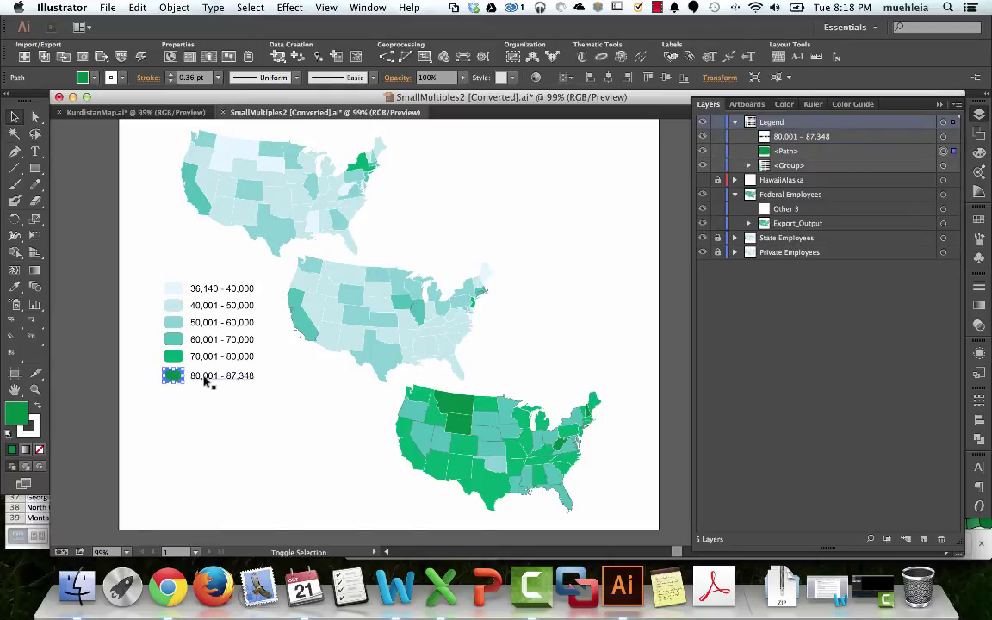
shift+click(204, 380)
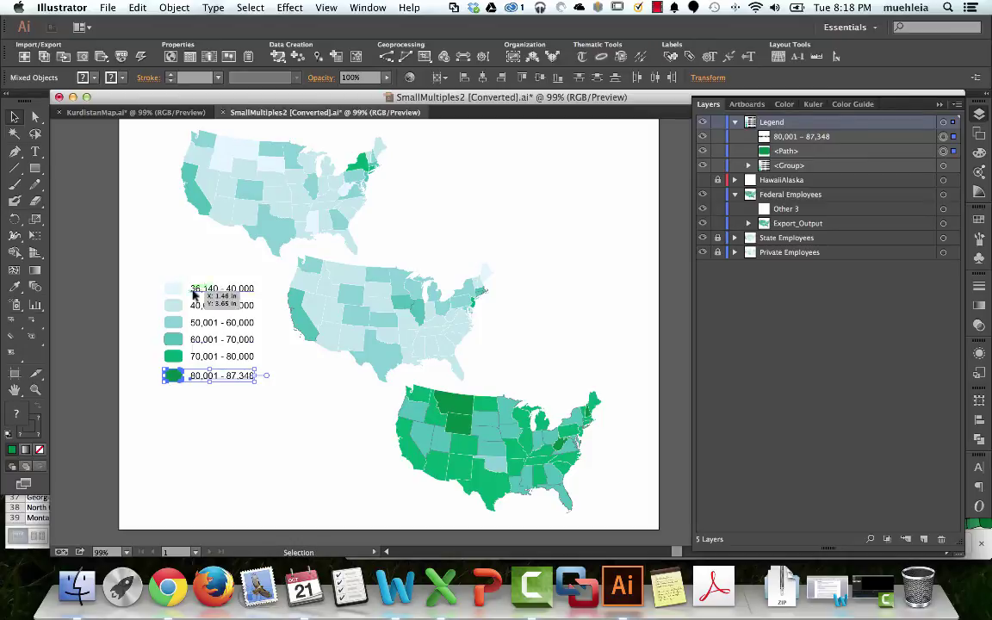
click(131, 9)
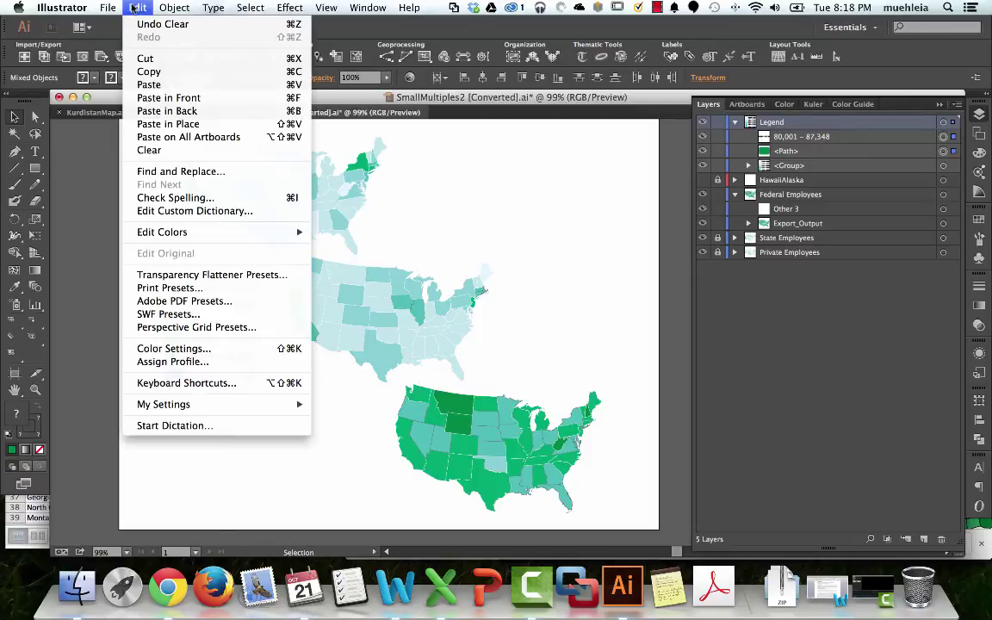
Cut the 80,001 - 87,348 entry and paste it in front inside the isolated left legend group
click(144, 59)
click(173, 294)
double_click(174, 294)
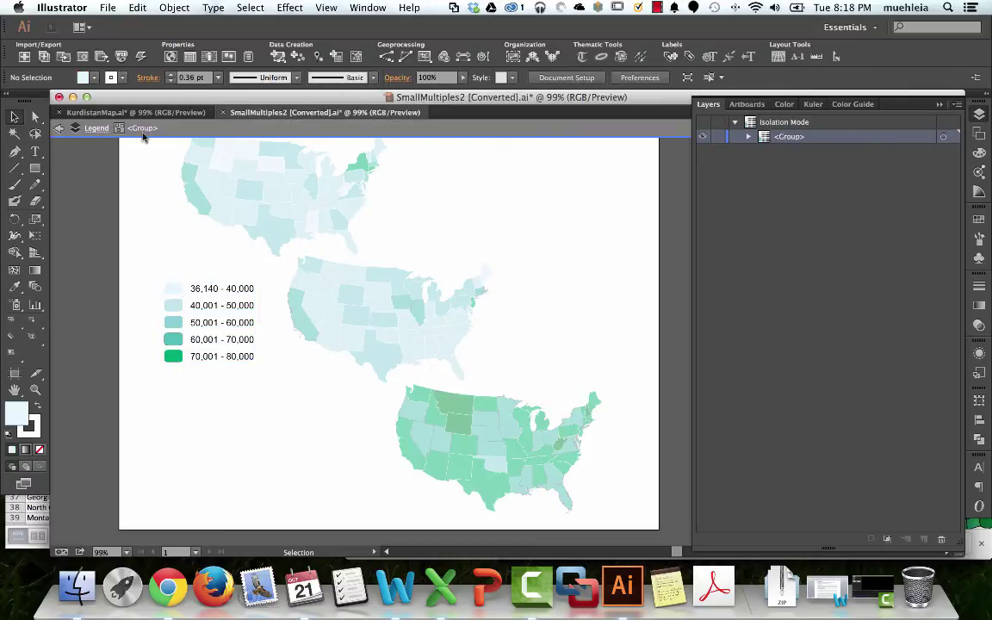
click(137, 7)
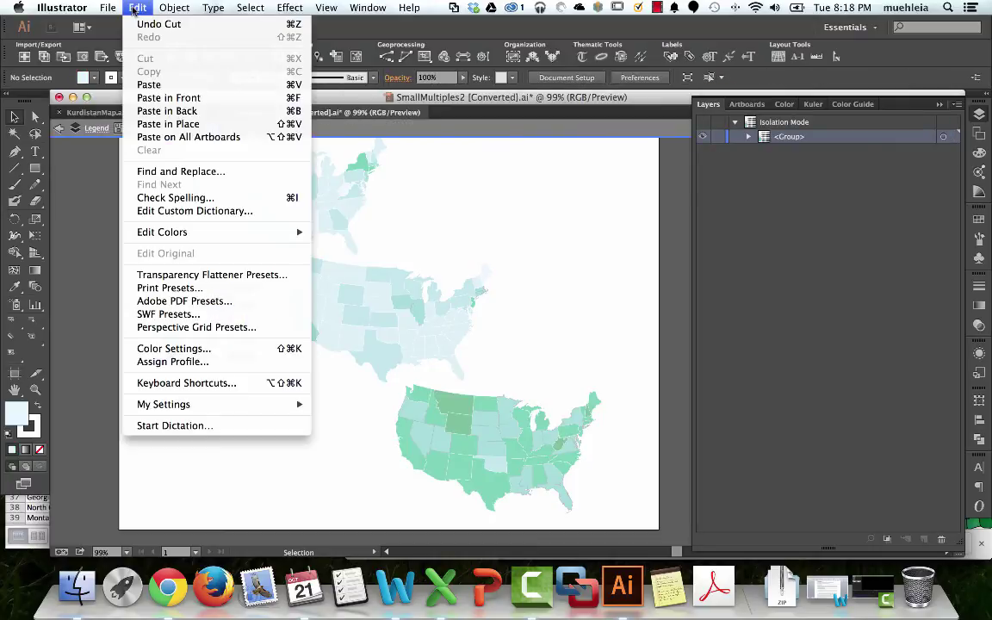
click(168, 123)
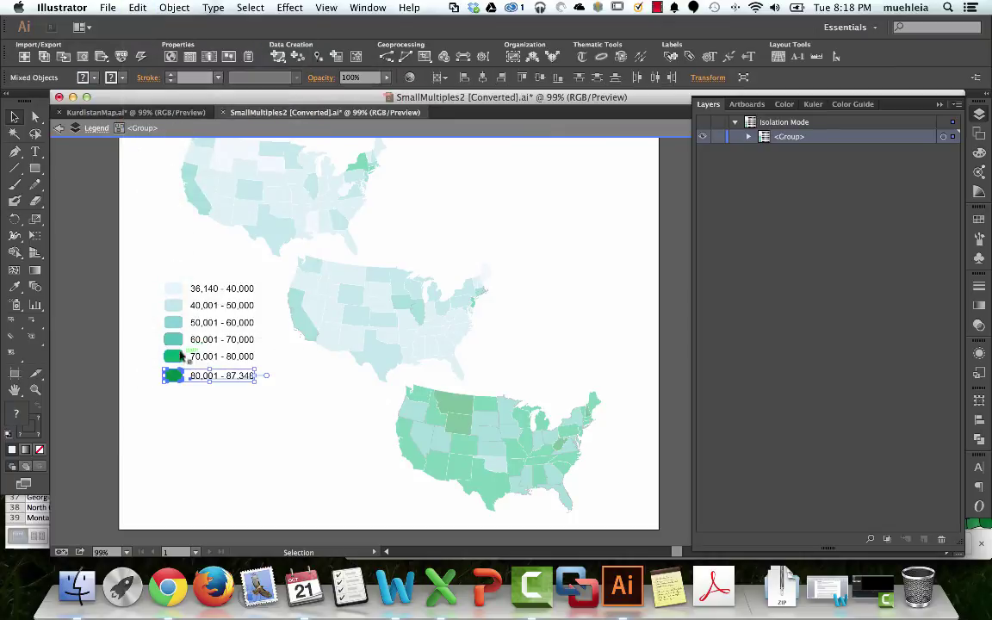
click(201, 402)
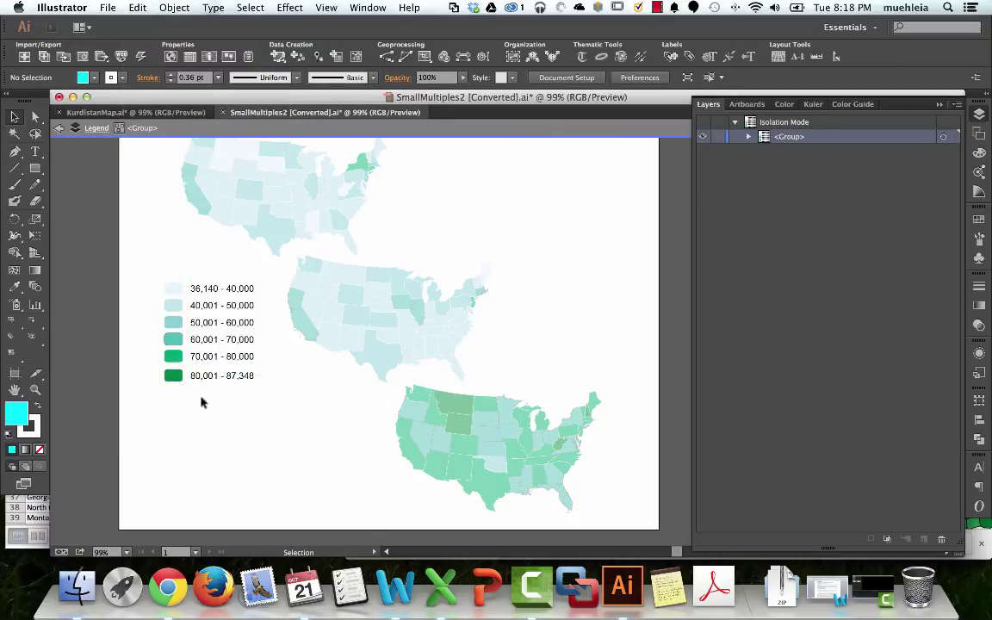
Exit isolation, confirm the six-class legend group, and reopen it in isolation mode
double_click(196, 440)
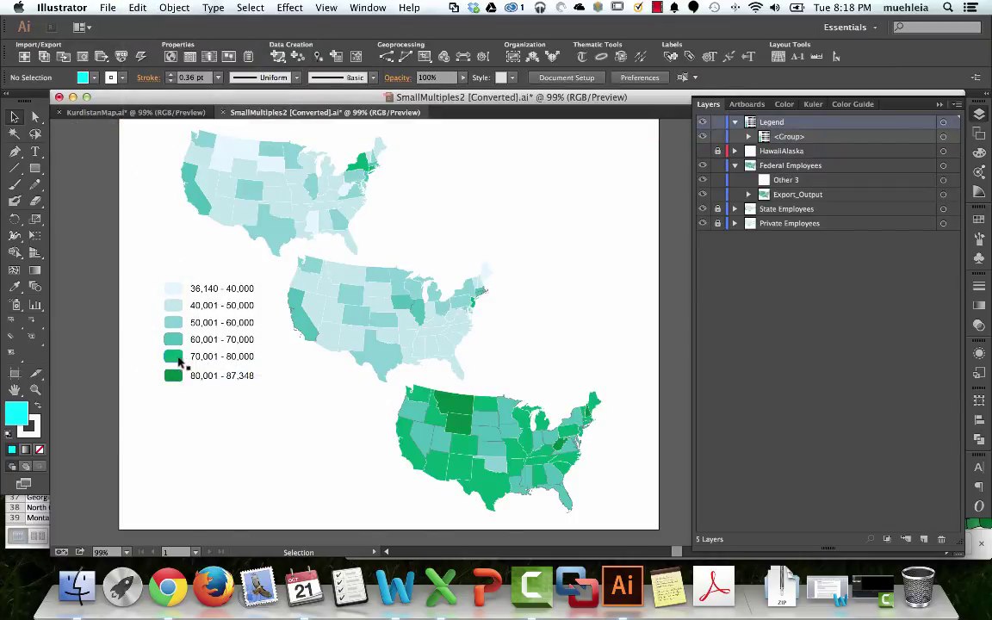
click(173, 356)
click(191, 398)
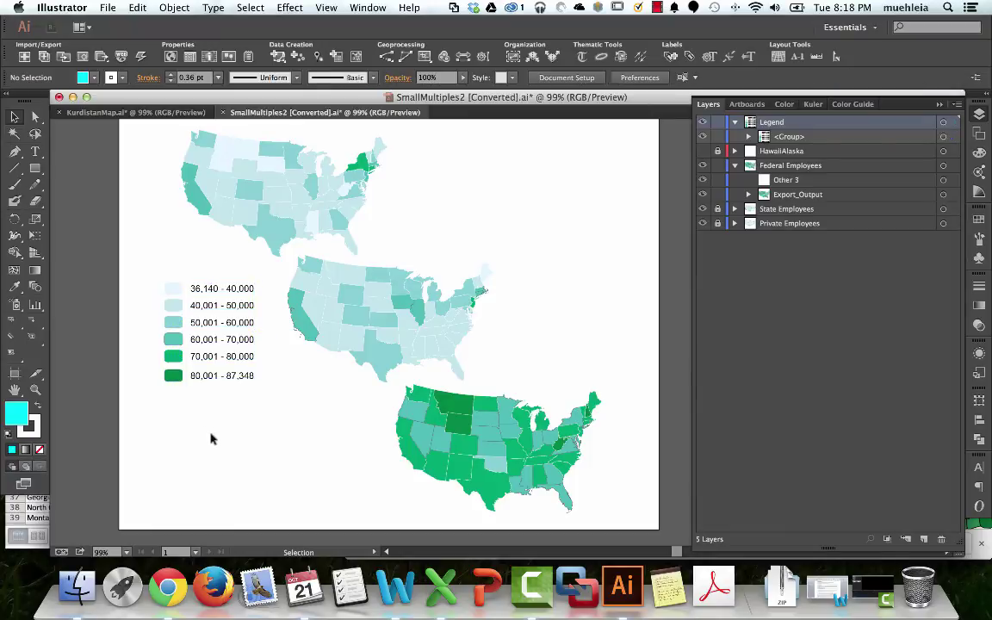
click(174, 330)
click(183, 388)
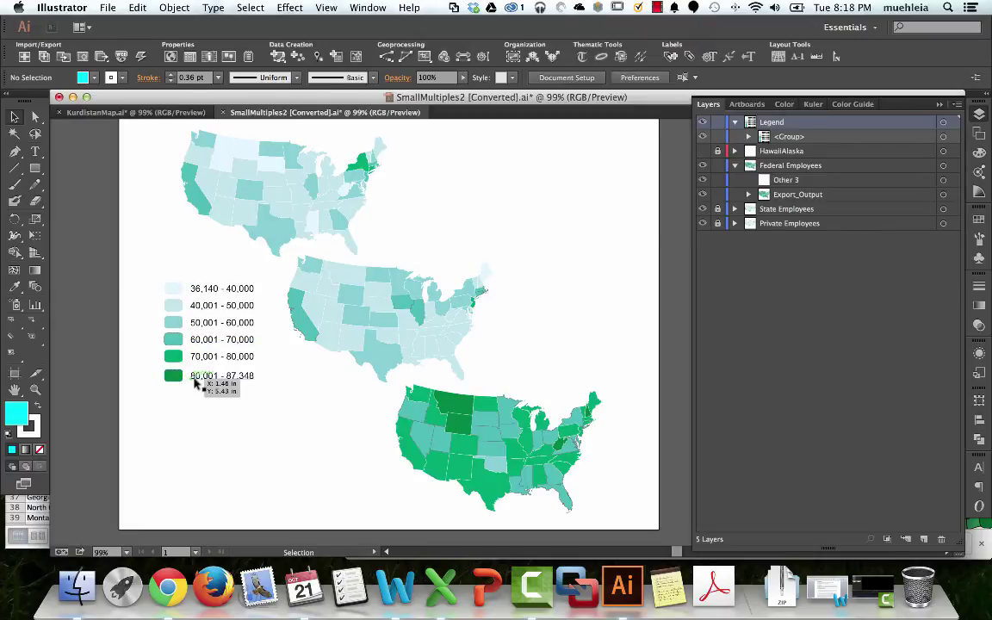
double_click(176, 293)
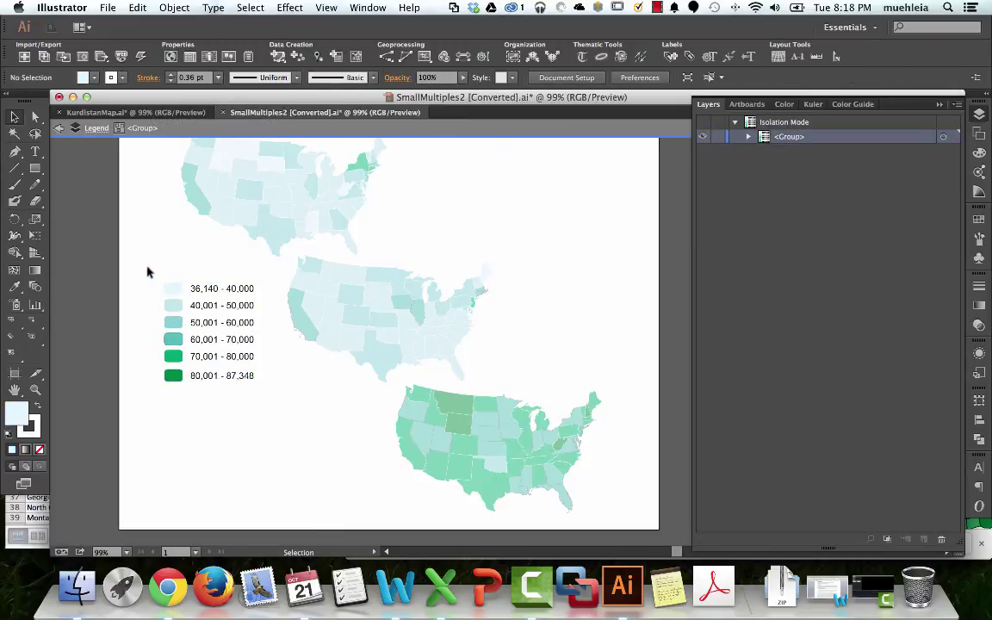
Select all six entries in the isolated legend group and bring up the Align panel
drag(152, 267, 277, 410)
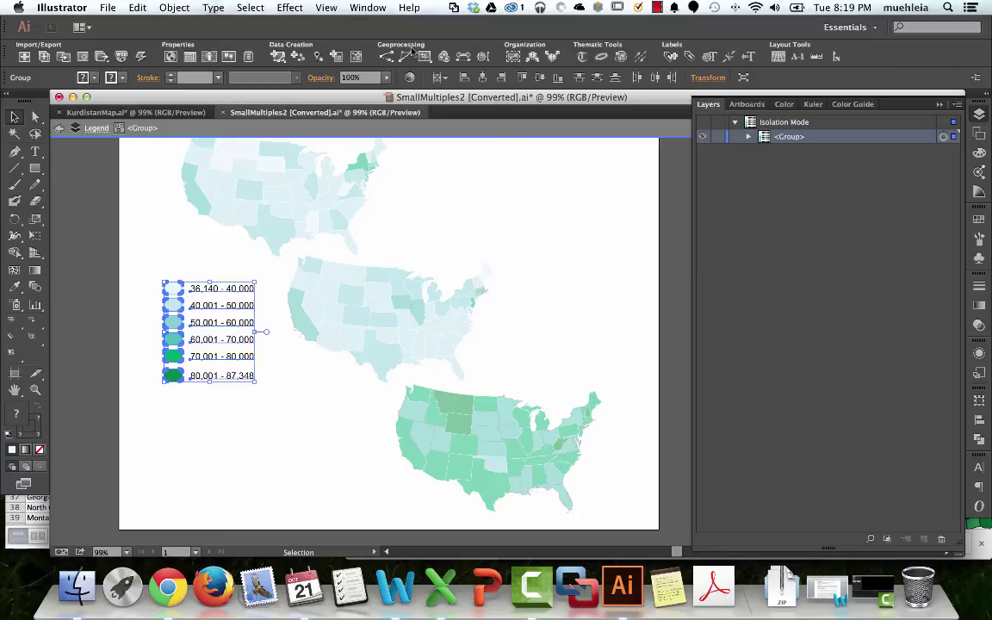
key(shift+F7)
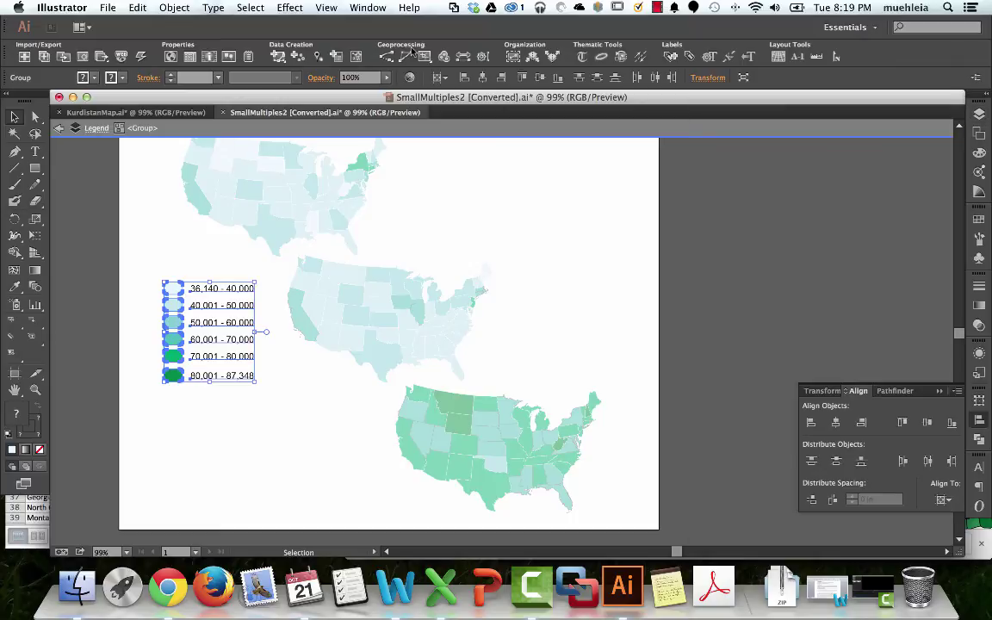
click(369, 8)
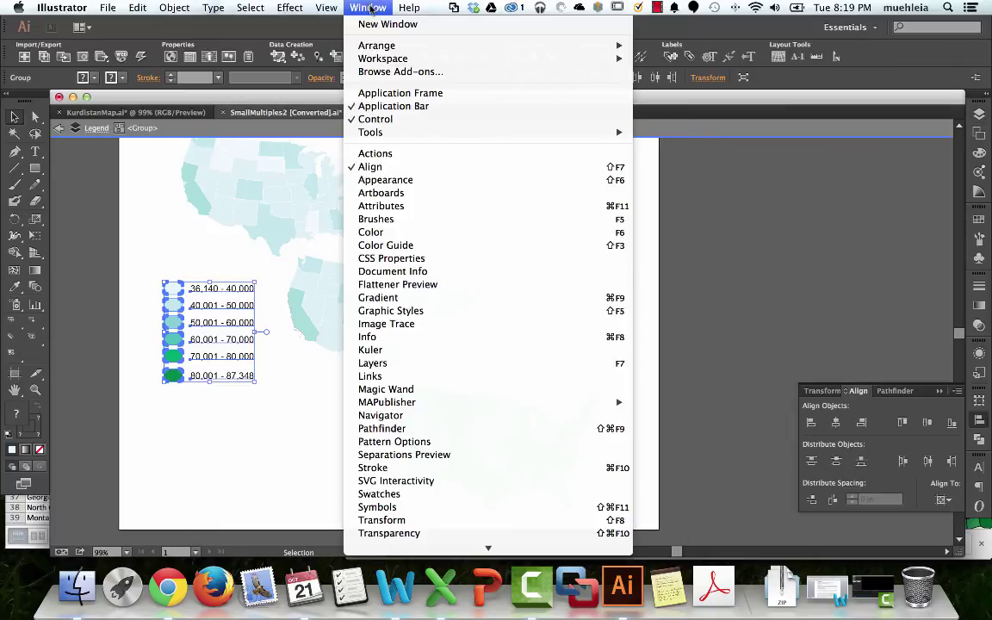